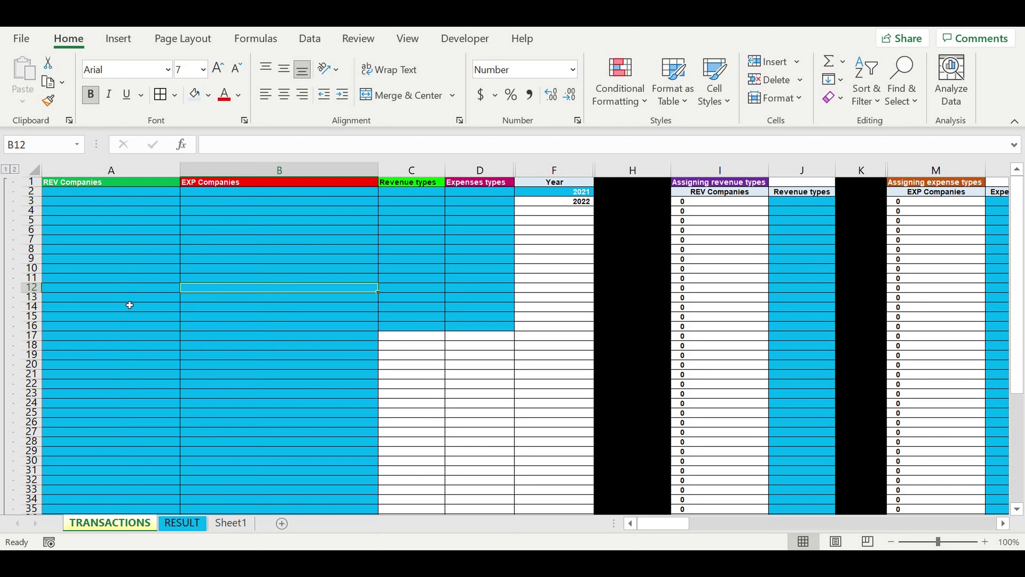
{"action": "left_click", "coordinate": [275, 336]}
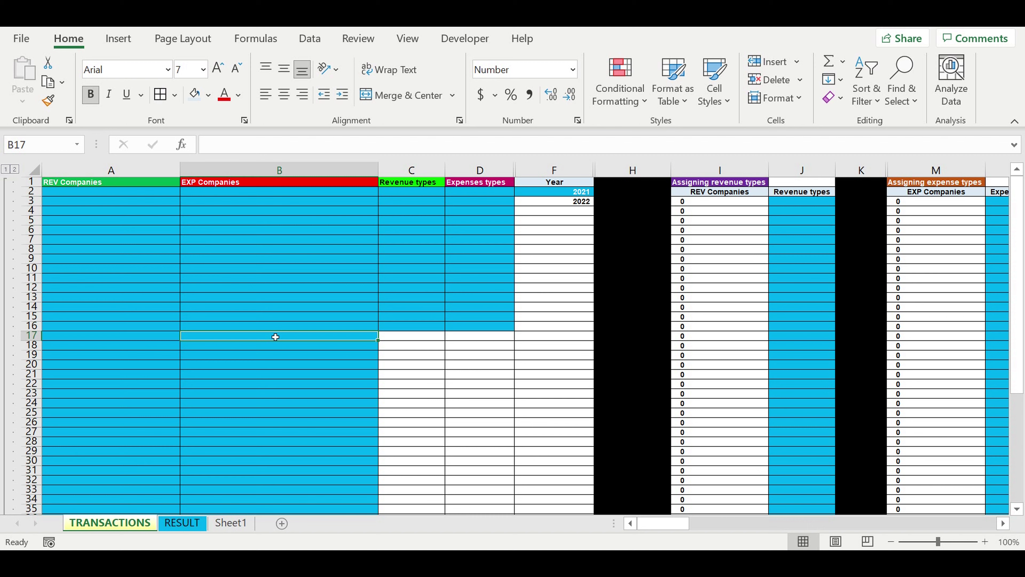
{"action": "left_click", "coordinate": [270, 358]}
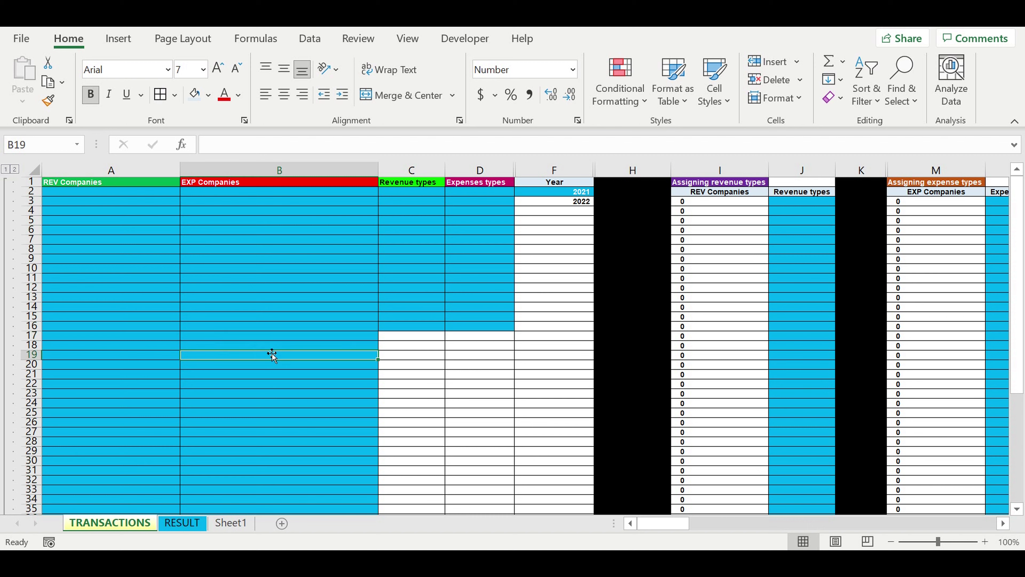
{"action": "left_click", "coordinate": [263, 366]}
Open Sheet1 and examine its source lists of revenue companies, expense companies and revenue types.
{"action": "left_click", "coordinate": [231, 524]}
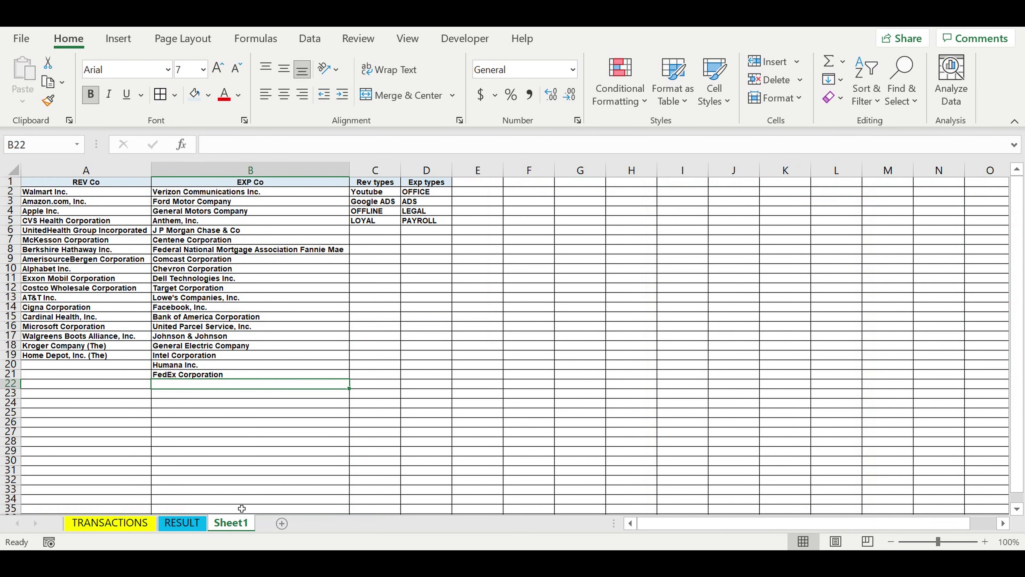
{"action": "left_click", "coordinate": [211, 403]}
{"action": "left_click_drag", "start_coordinate": [56, 193], "coordinate": [53, 362]}
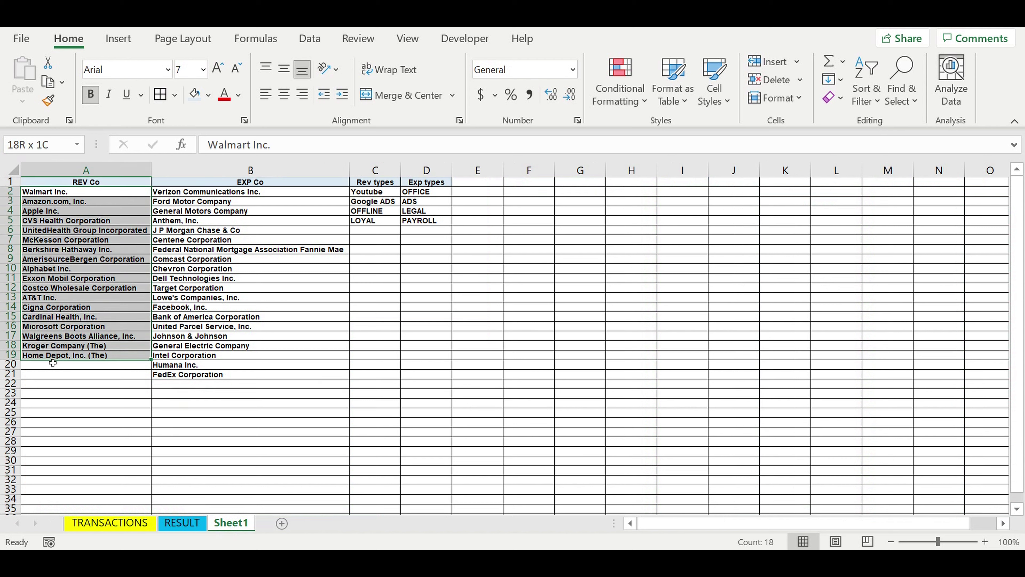
{"action": "left_click", "coordinate": [180, 288]}
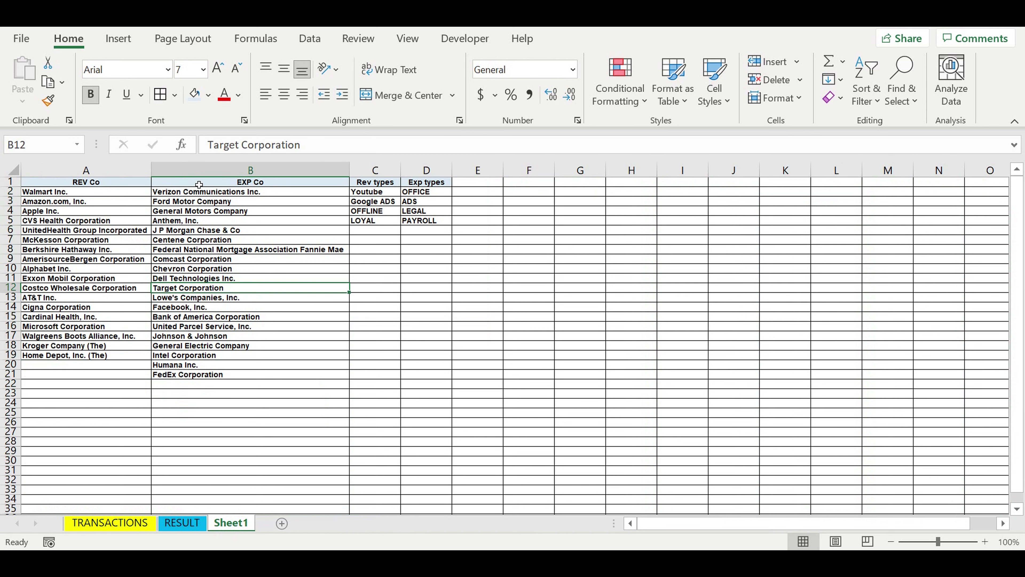
{"action": "left_click_drag", "start_coordinate": [201, 195], "coordinate": [211, 382]}
{"action": "left_click", "coordinate": [378, 298]}
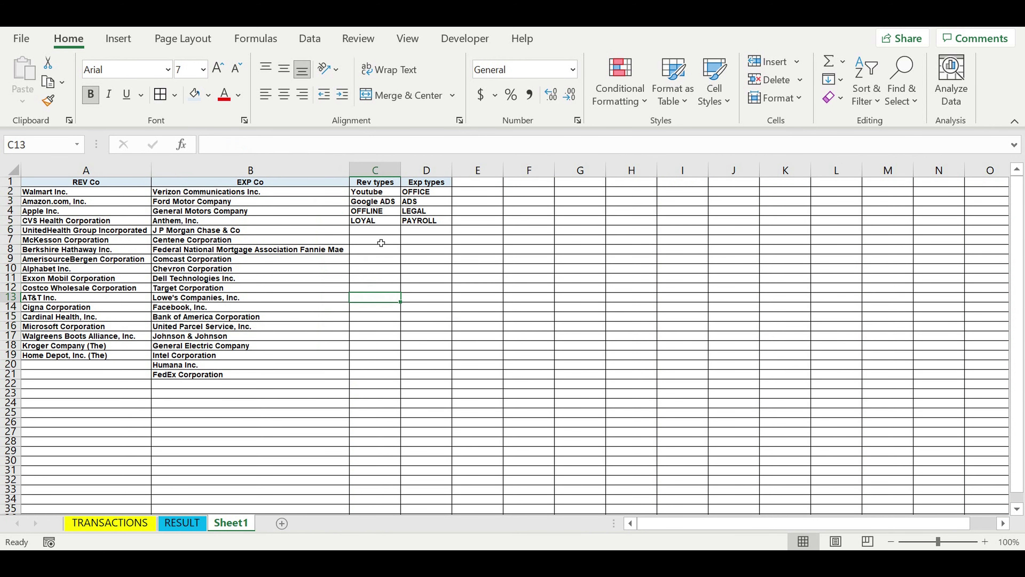
{"action": "left_click_drag", "start_coordinate": [379, 192], "coordinate": [382, 221]}
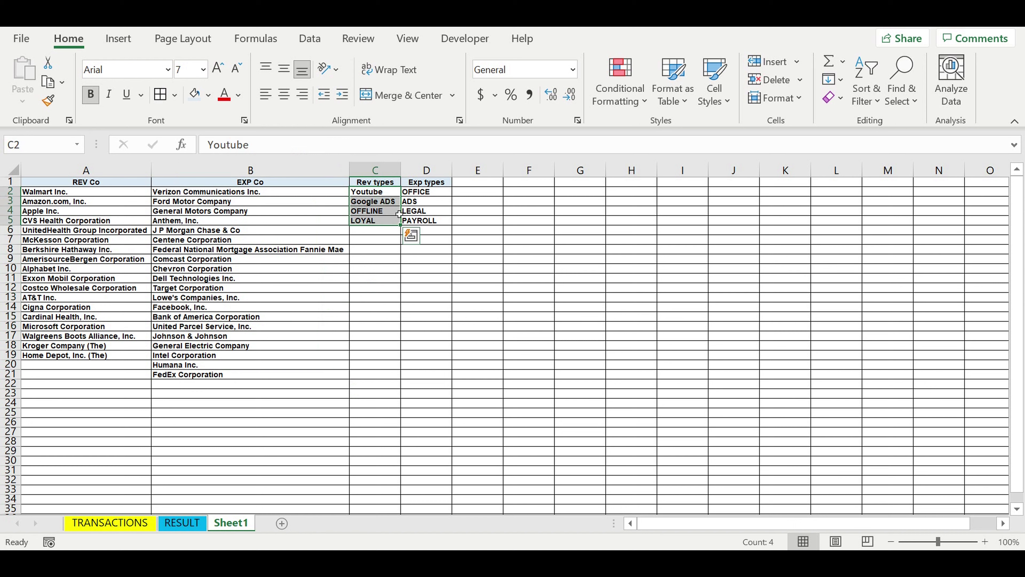
Examine the revenue types Youtube, Google ADS, OFFLINE and LOYAL against the companies in the REV Co list.
{"action": "left_click_drag", "start_coordinate": [79, 196], "coordinate": [80, 352]}
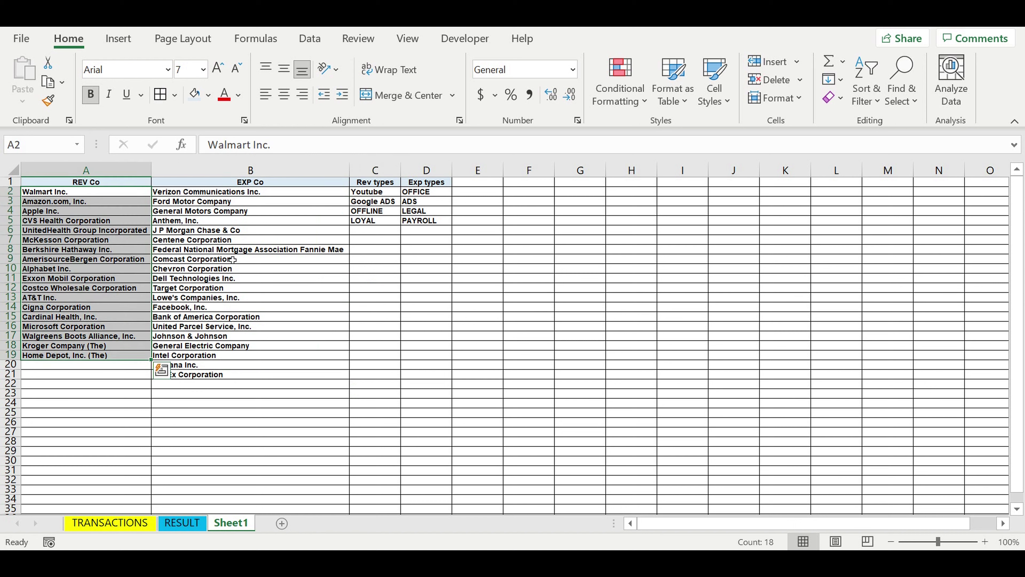
{"action": "left_click", "coordinate": [380, 195]}
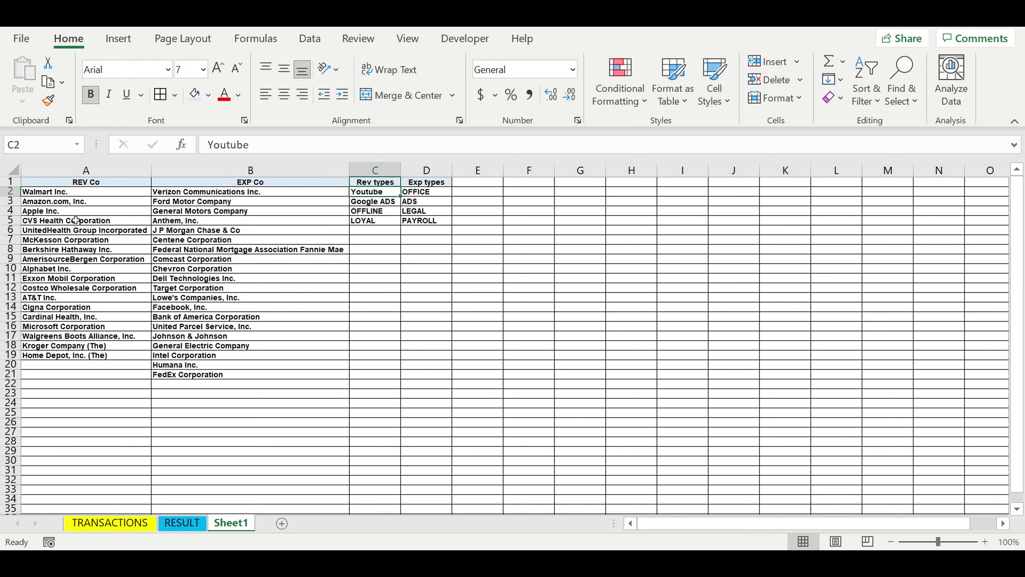
{"action": "left_click", "coordinate": [384, 203]}
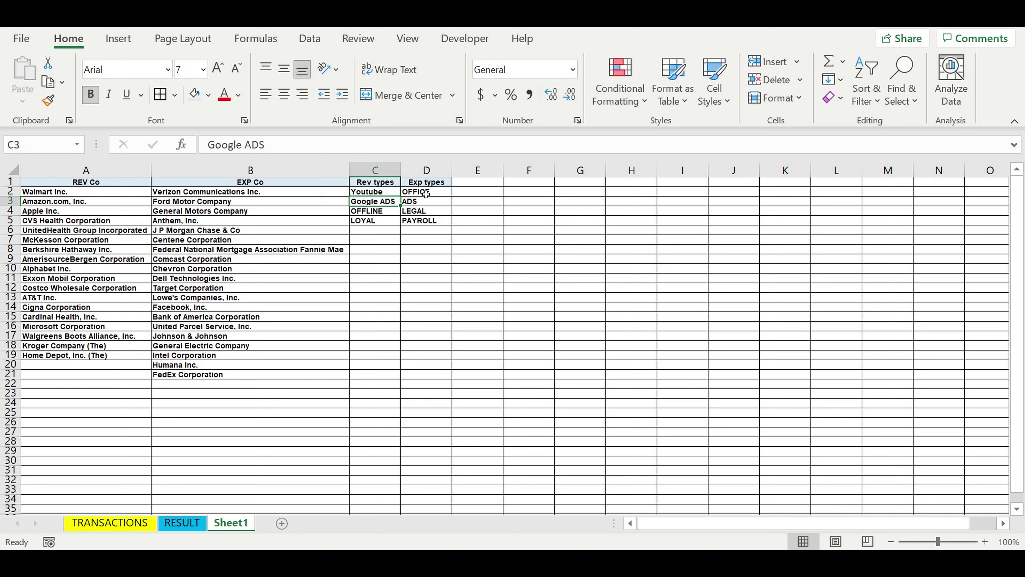
{"action": "left_click", "coordinate": [382, 212]}
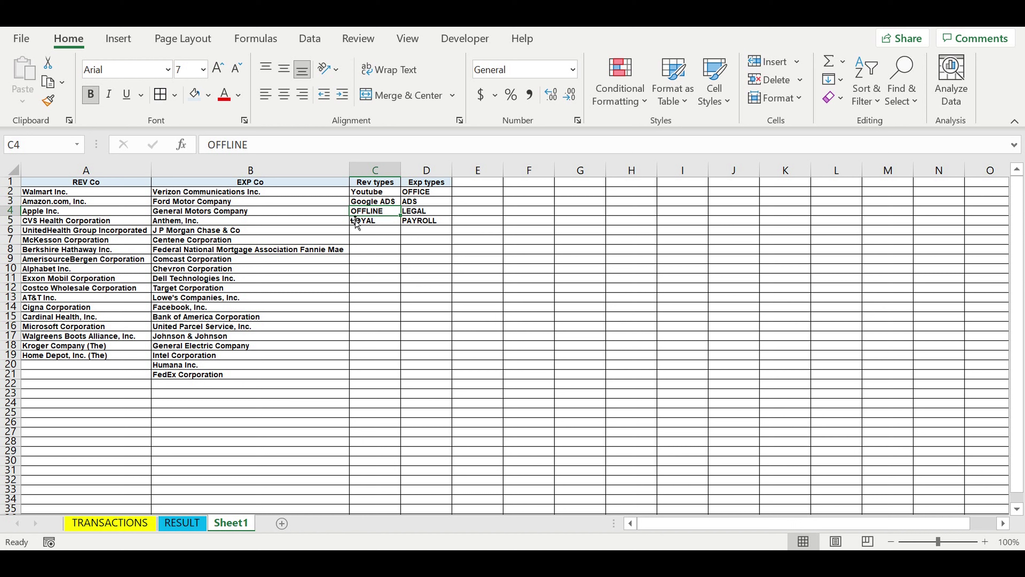
{"action": "left_click_drag", "start_coordinate": [72, 213], "coordinate": [145, 346]}
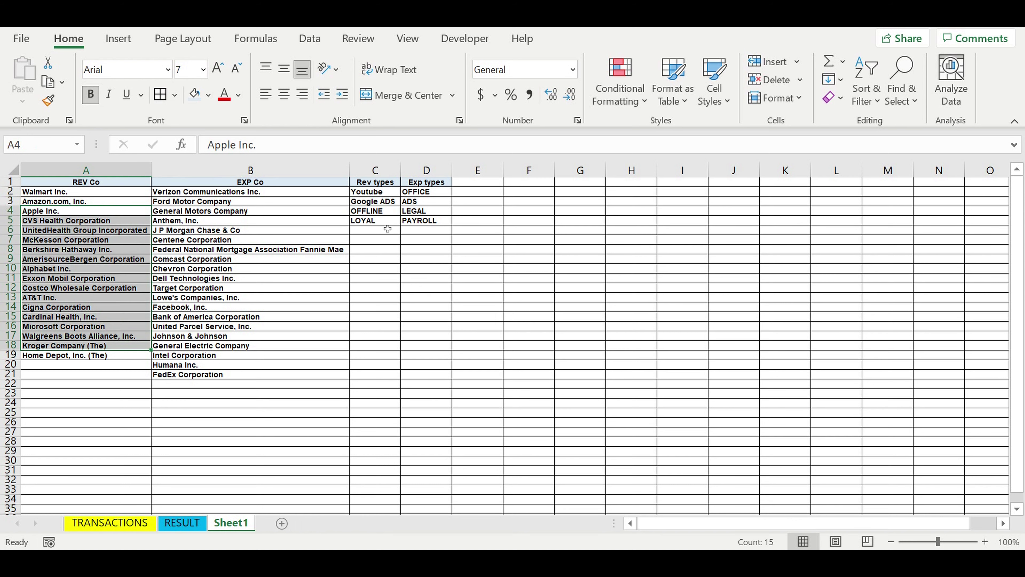
{"action": "left_click", "coordinate": [376, 213]}
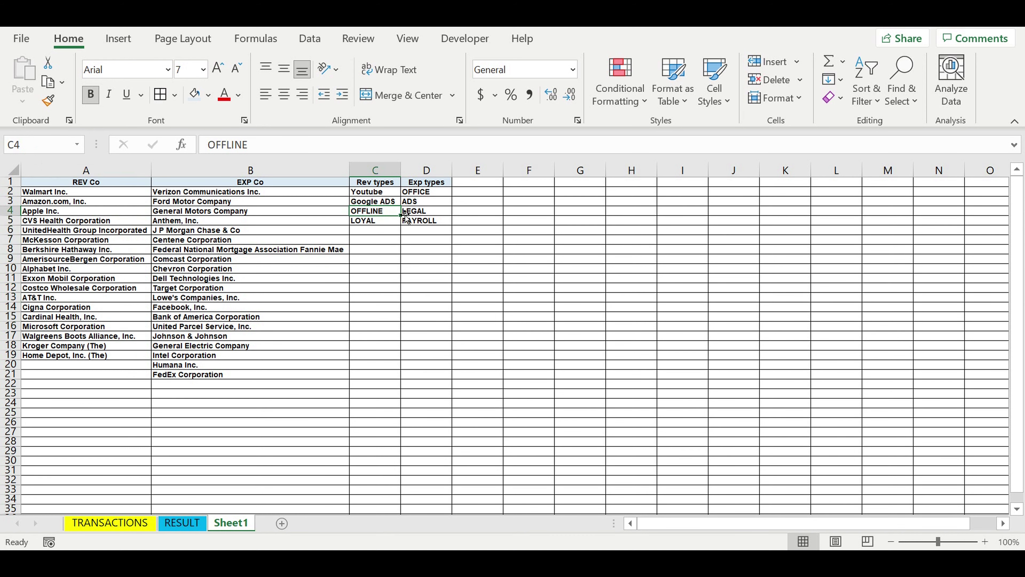
{"action": "left_click", "coordinate": [366, 222]}
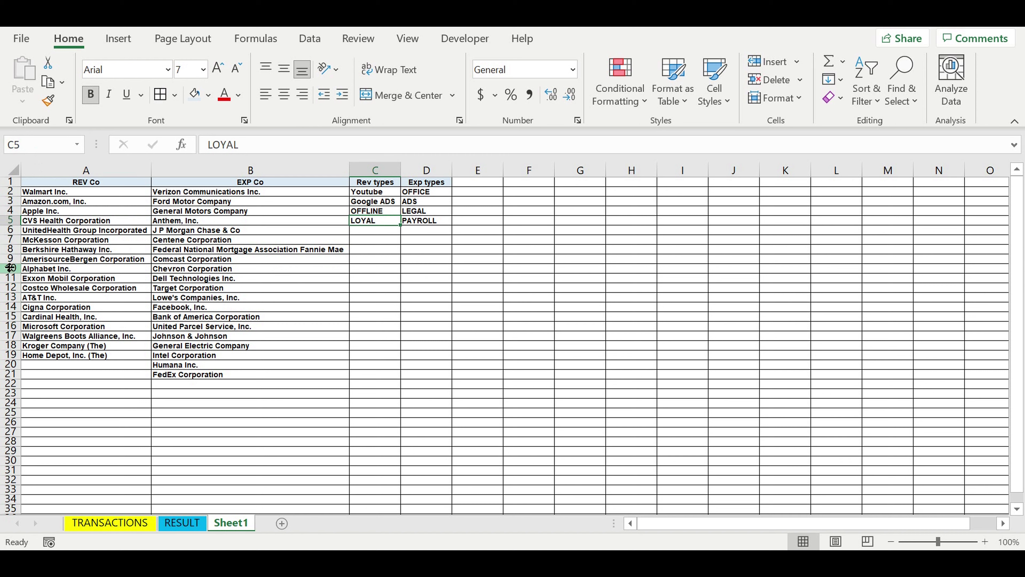
{"action": "left_click_drag", "start_coordinate": [54, 294], "coordinate": [147, 357]}
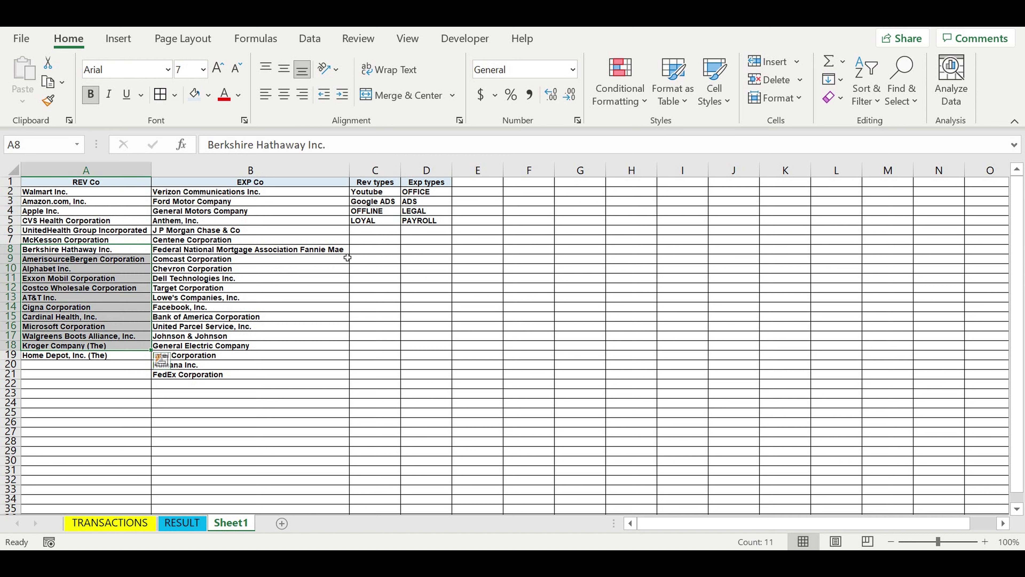
{"action": "left_click", "coordinate": [377, 225]}
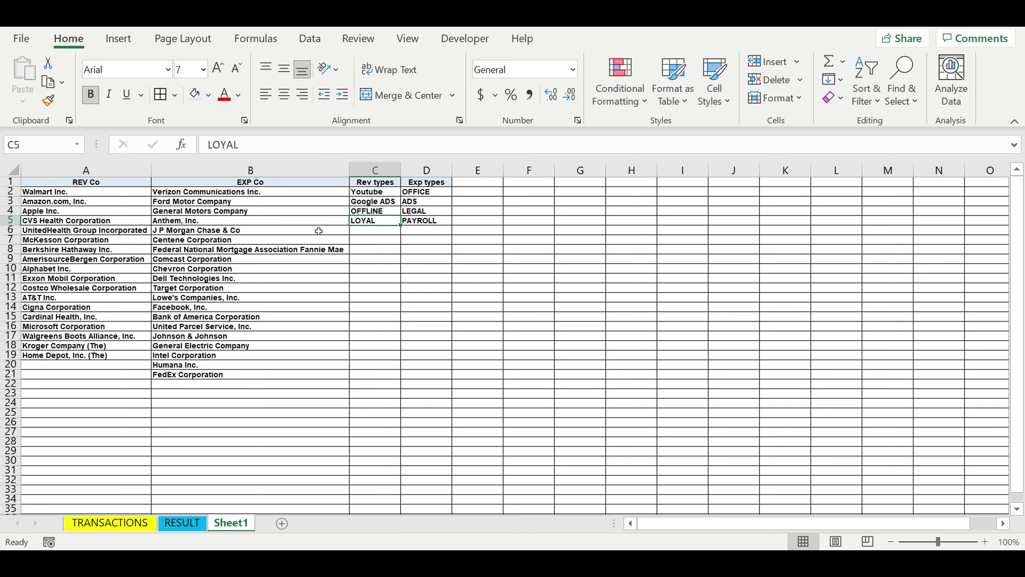
Examine the expense types OFFICE, ADS, LEGAL and PAYROLL against the EXP Co list, and review both company lists in full.
{"action": "left_click", "coordinate": [202, 191]}
{"action": "left_click_drag", "start_coordinate": [206, 223], "coordinate": [196, 382]}
{"action": "left_click", "coordinate": [439, 221]}
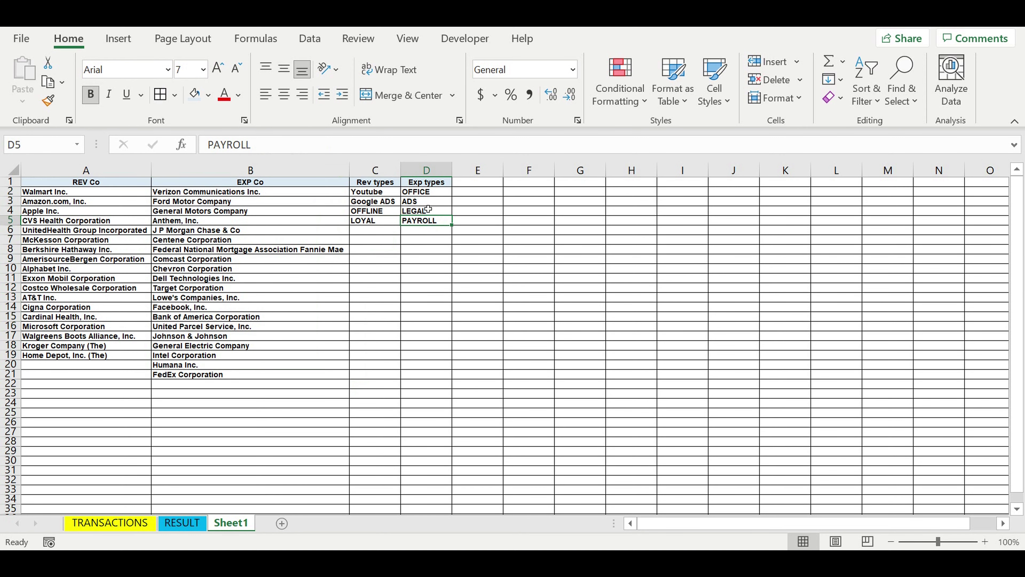
{"action": "left_click", "coordinate": [434, 194]}
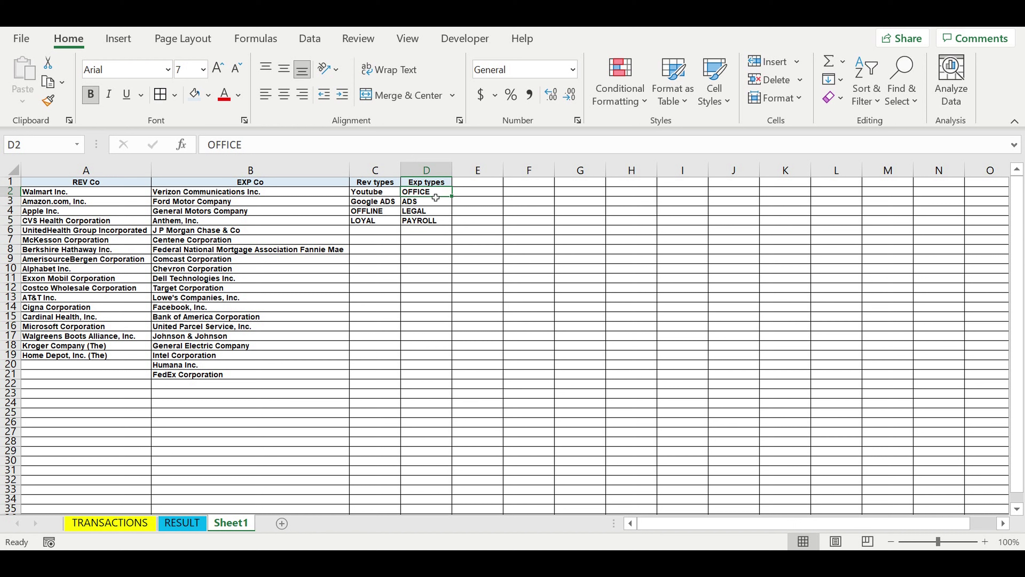
{"action": "left_click", "coordinate": [428, 211]}
{"action": "left_click", "coordinate": [433, 202]}
{"action": "left_click", "coordinate": [429, 214]}
{"action": "left_click_drag", "start_coordinate": [178, 231], "coordinate": [185, 328]}
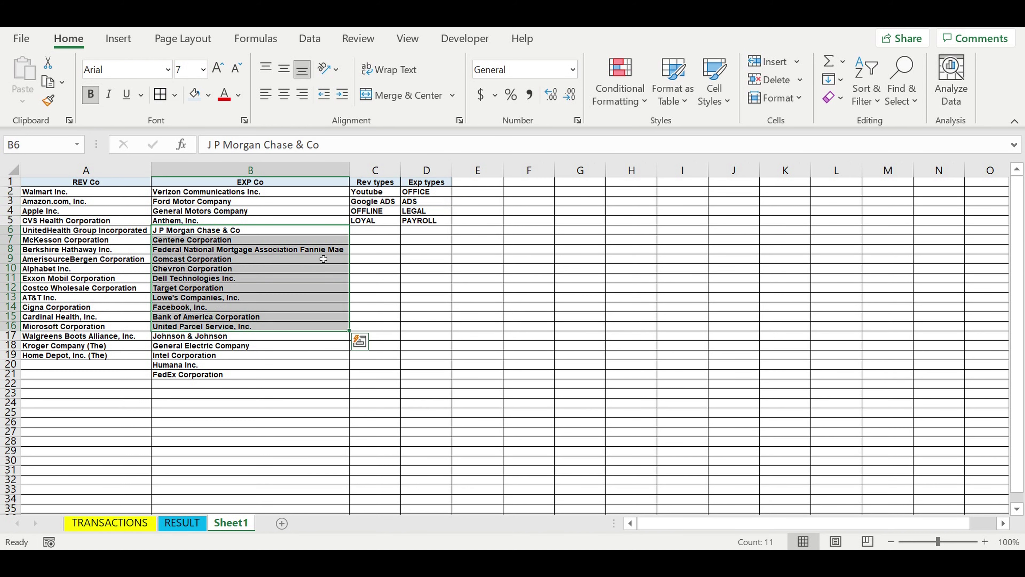
{"action": "left_click", "coordinate": [434, 212]}
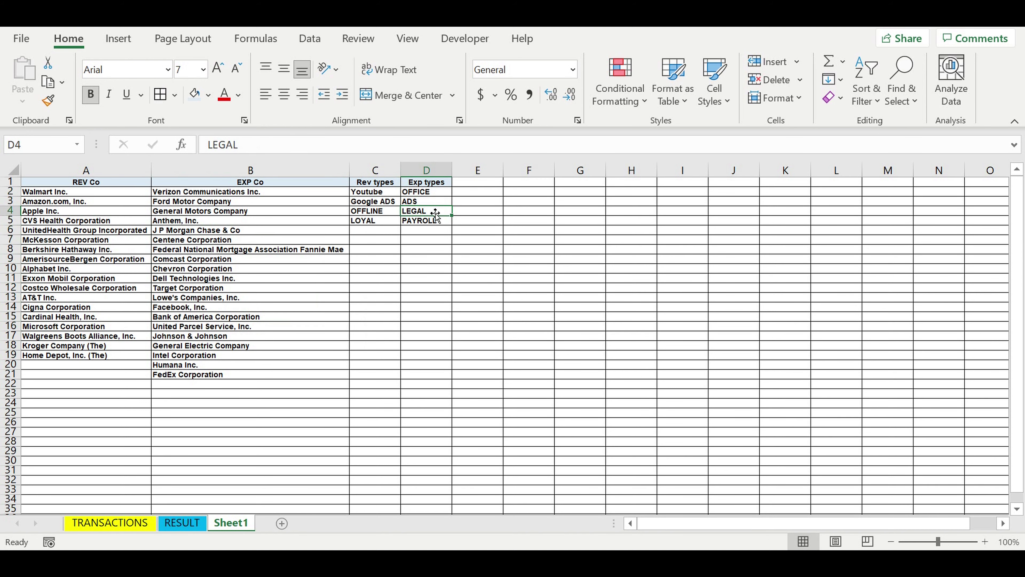
{"action": "left_click", "coordinate": [426, 239]}
{"action": "left_click", "coordinate": [426, 212]}
{"action": "left_click", "coordinate": [429, 222]}
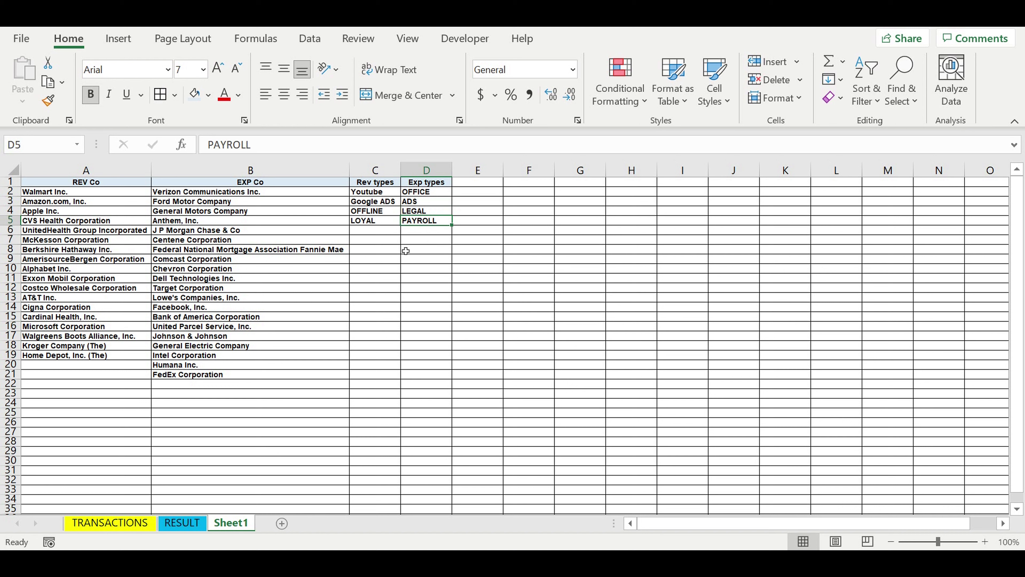
{"action": "left_click_drag", "start_coordinate": [226, 263], "coordinate": [221, 336]}
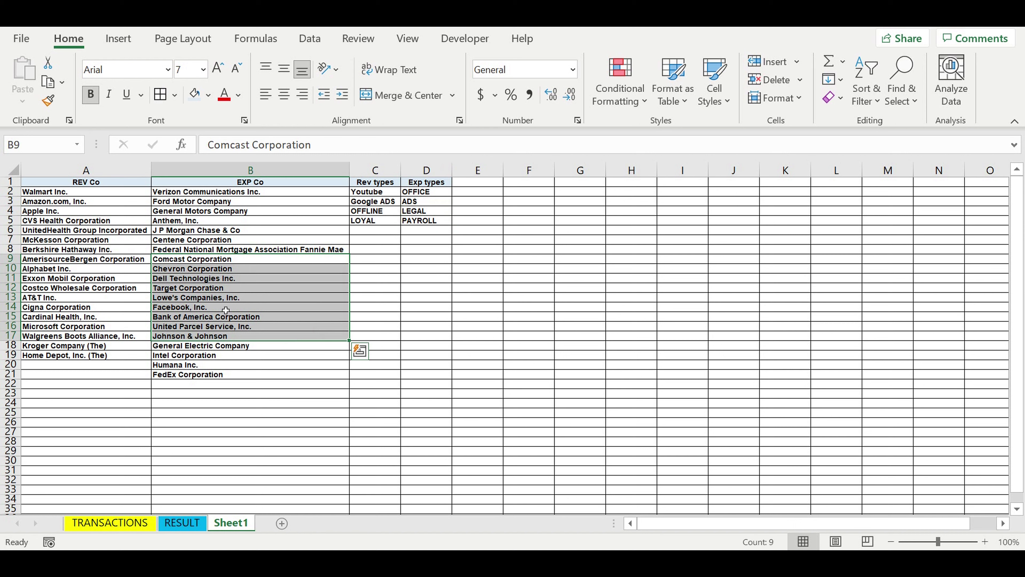
{"action": "left_click", "coordinate": [240, 260]}
{"action": "left_click_drag", "start_coordinate": [224, 192], "coordinate": [209, 392]}
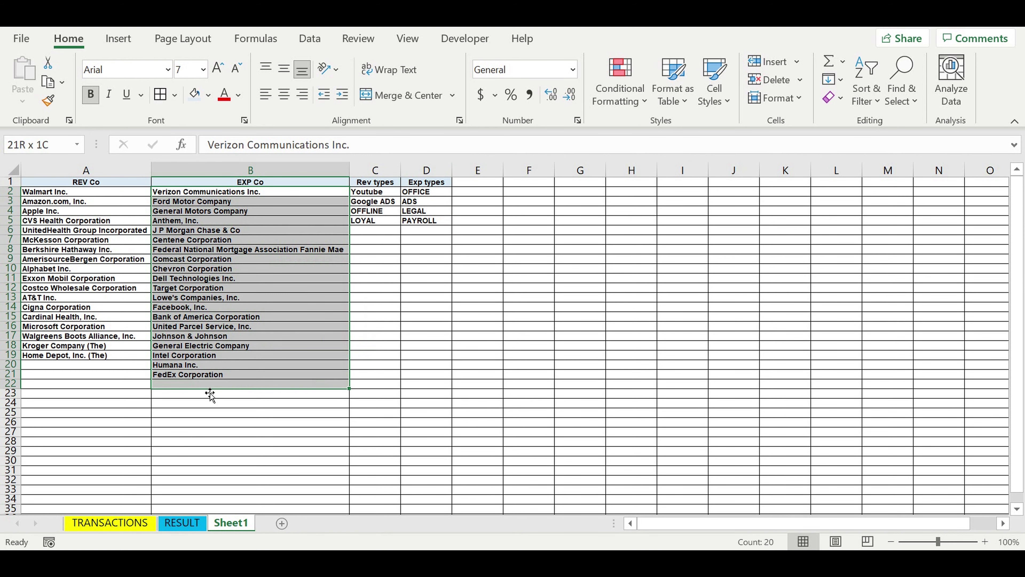
{"action": "left_click", "coordinate": [41, 192]}
{"action": "left_click_drag", "start_coordinate": [41, 192], "coordinate": [85, 385]}
{"action": "left_click", "coordinate": [294, 365]}
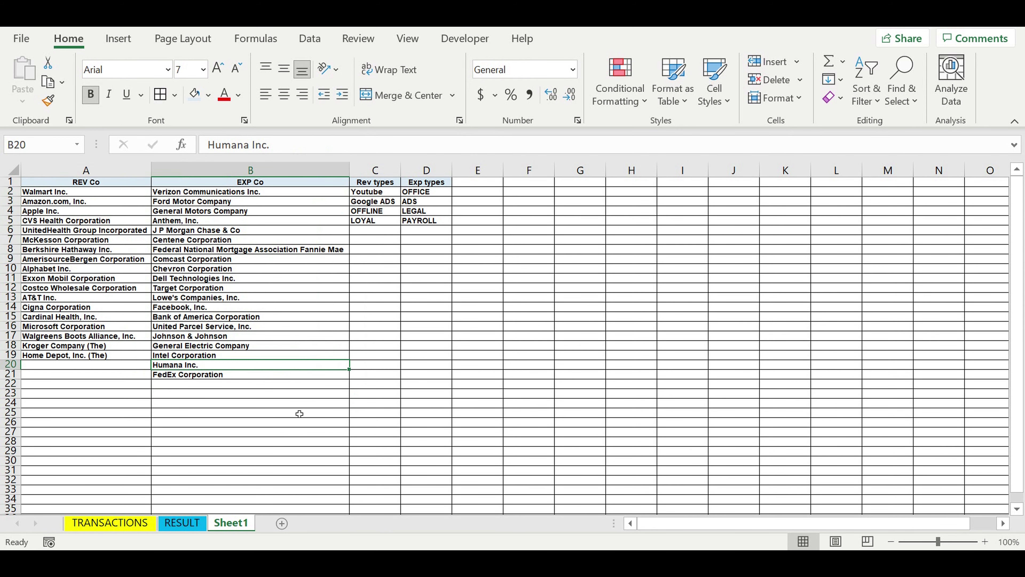
Copy the REV Co companies, A2:A19 on Sheet1, and paste them as values into REV Companies from A2 on the TRANSACTIONS sheet.
{"action": "left_click", "coordinate": [89, 242]}
{"action": "left_click", "coordinate": [67, 192]}
{"action": "left_click_drag", "start_coordinate": [70, 226], "coordinate": [75, 357]}
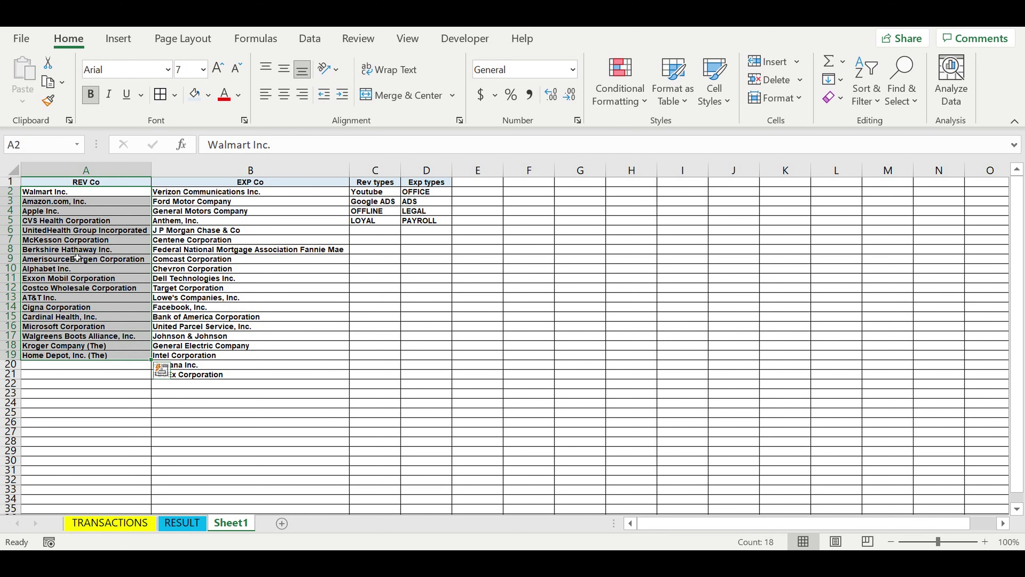
{"action": "right_click", "coordinate": [77, 258]}
{"action": "left_click", "coordinate": [121, 124]}
{"action": "left_click", "coordinate": [101, 524]}
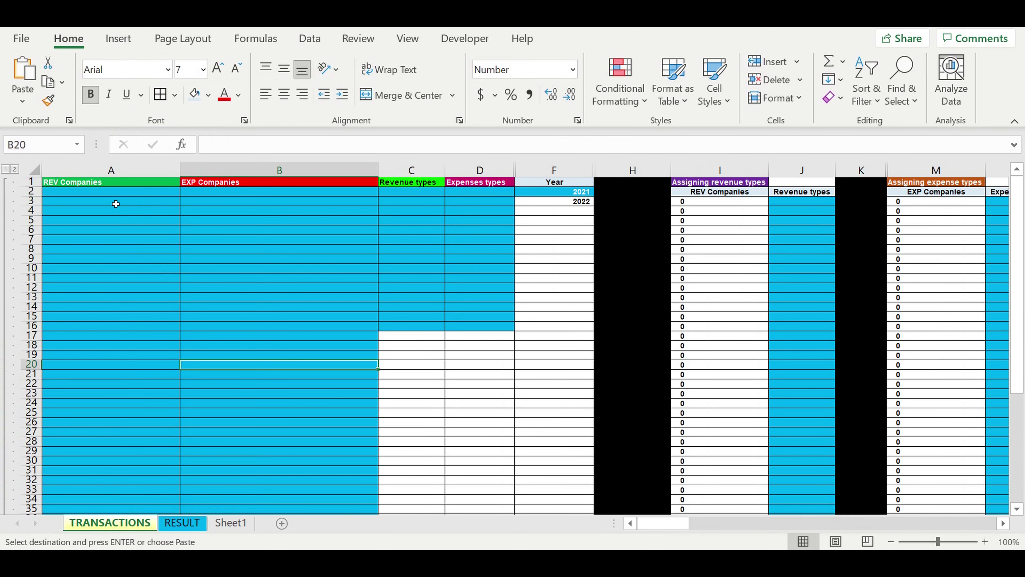
{"action": "left_click", "coordinate": [106, 193]}
{"action": "right_click", "coordinate": [106, 193]}
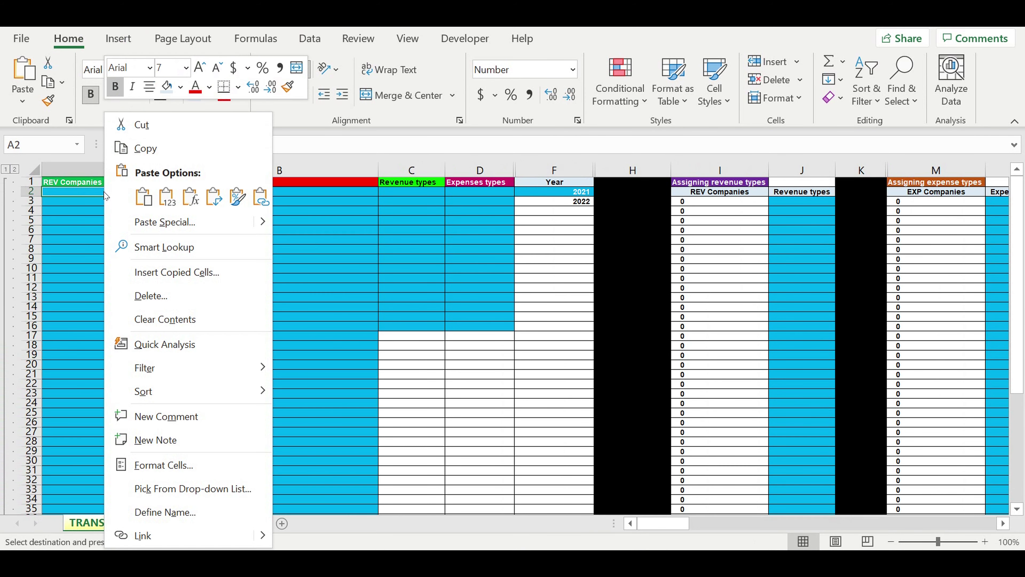
{"action": "left_click", "coordinate": [165, 198]}
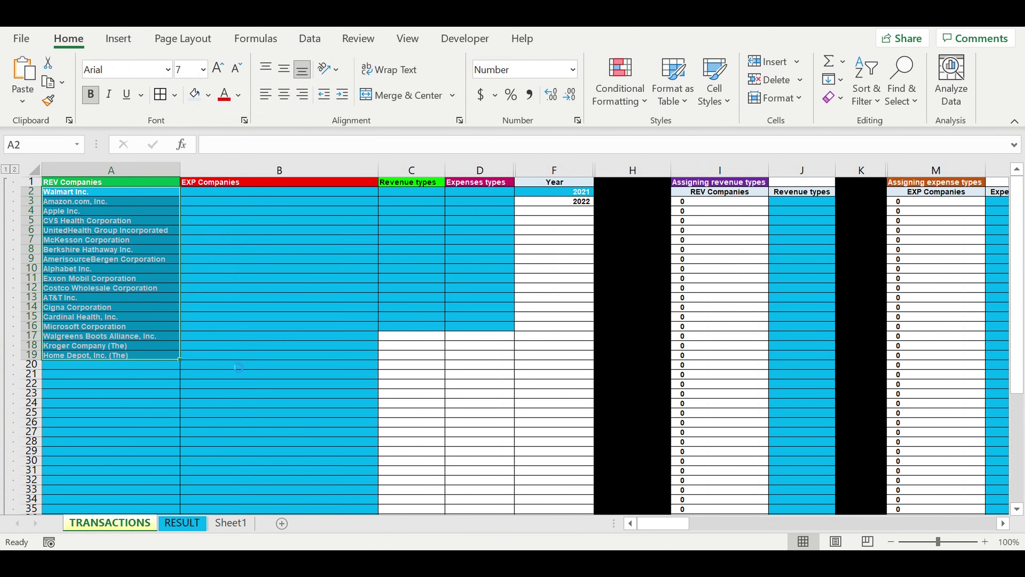
{"action": "left_click", "coordinate": [240, 470]}
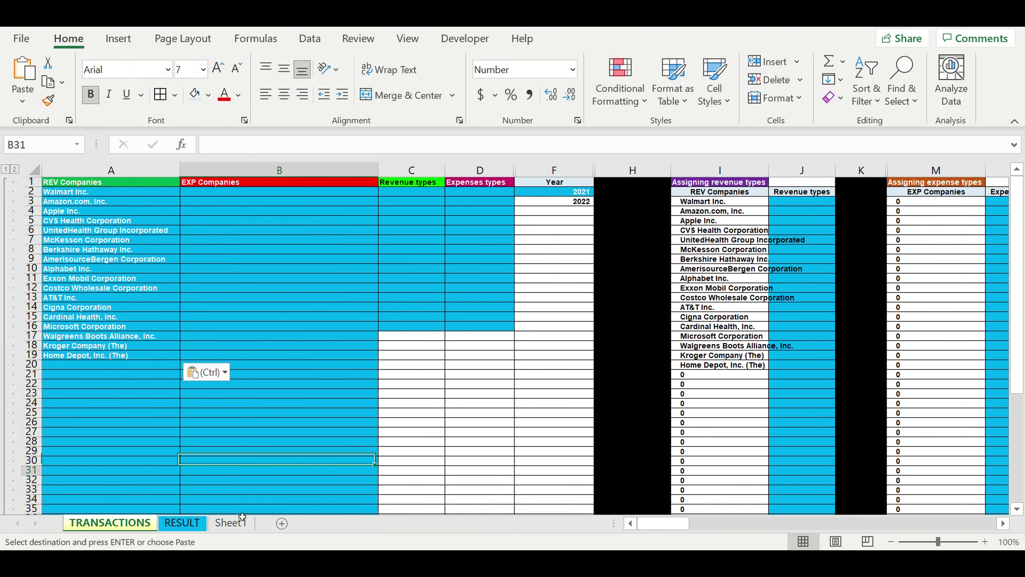
Copy the EXP Co companies, B2:B21 on Sheet1, and paste them as values into EXP Companies from B2 on the TRANSACTIONS sheet.
{"action": "left_click", "coordinate": [229, 523]}
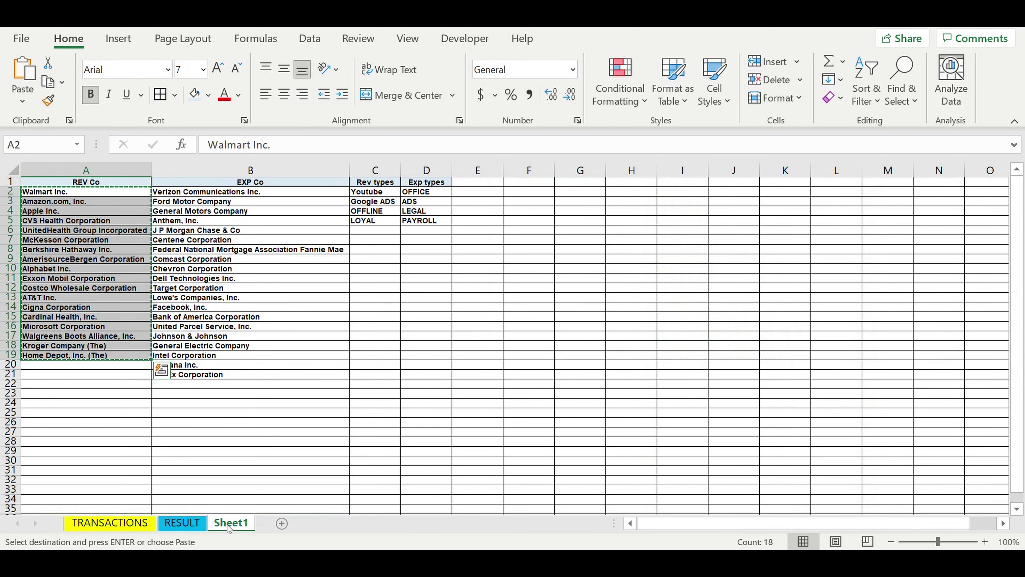
{"action": "left_click", "coordinate": [177, 191]}
{"action": "left_click_drag", "start_coordinate": [192, 274], "coordinate": [202, 374]}
{"action": "right_click", "coordinate": [232, 216]}
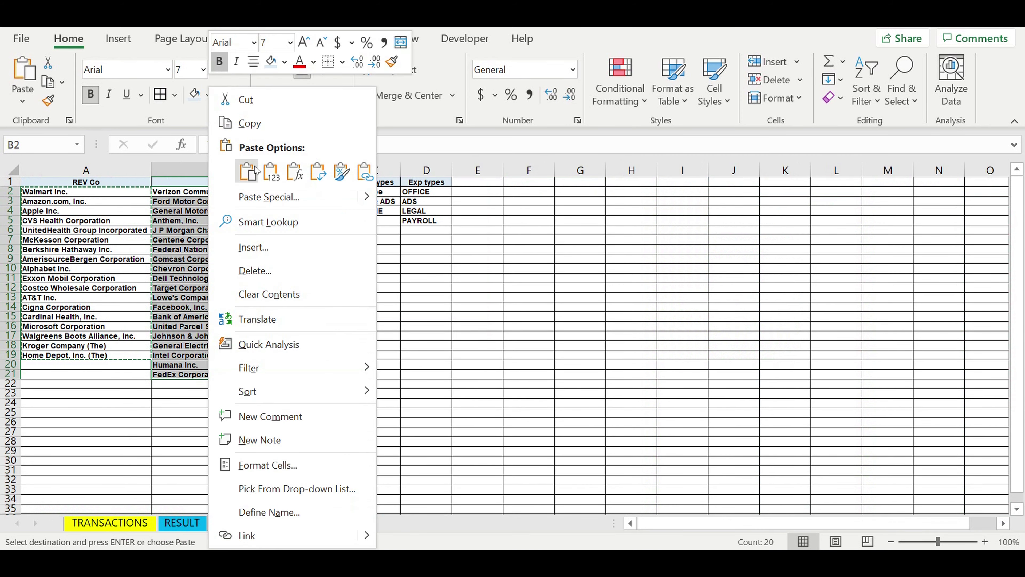
{"action": "left_click", "coordinate": [249, 123]}
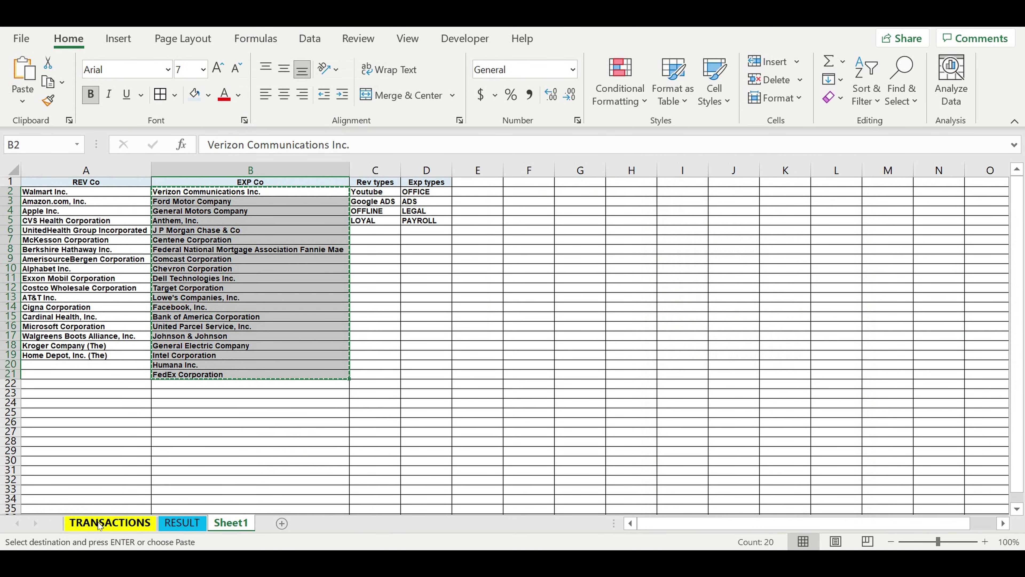
{"action": "left_click", "coordinate": [95, 525]}
{"action": "left_click", "coordinate": [221, 194]}
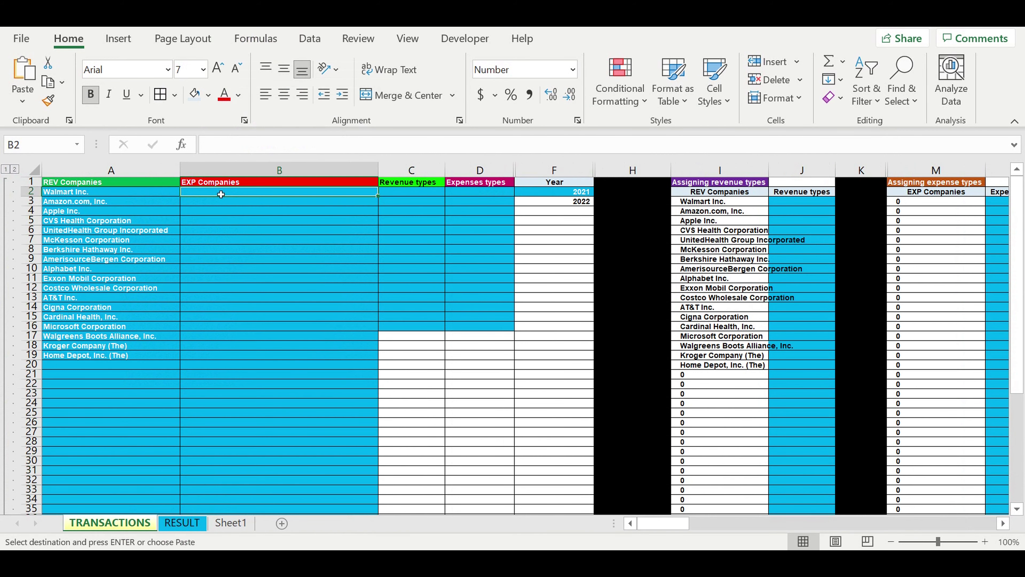
{"action": "right_click", "coordinate": [220, 195]}
{"action": "left_click", "coordinate": [278, 195]}
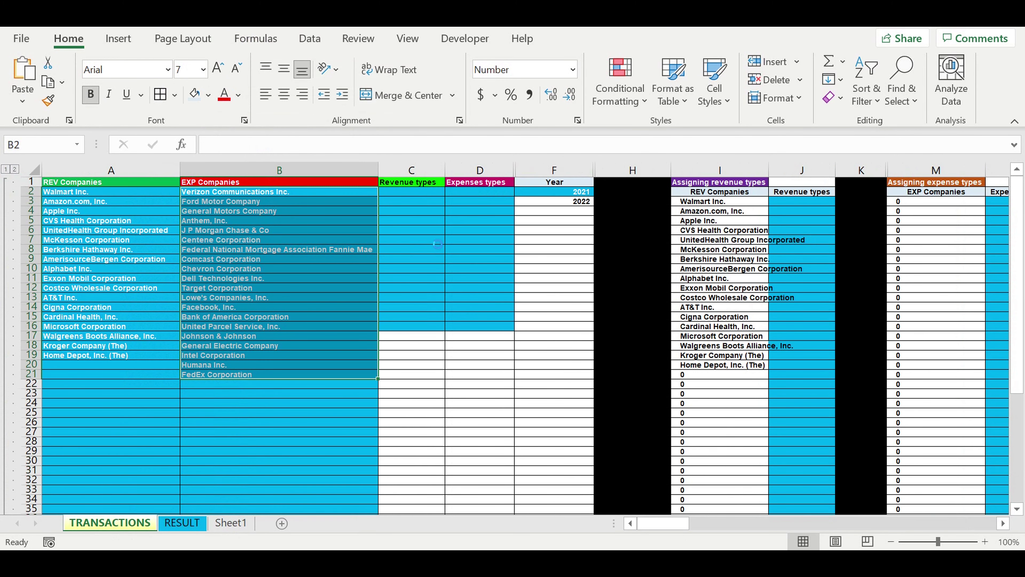
{"action": "left_click", "coordinate": [432, 232]}
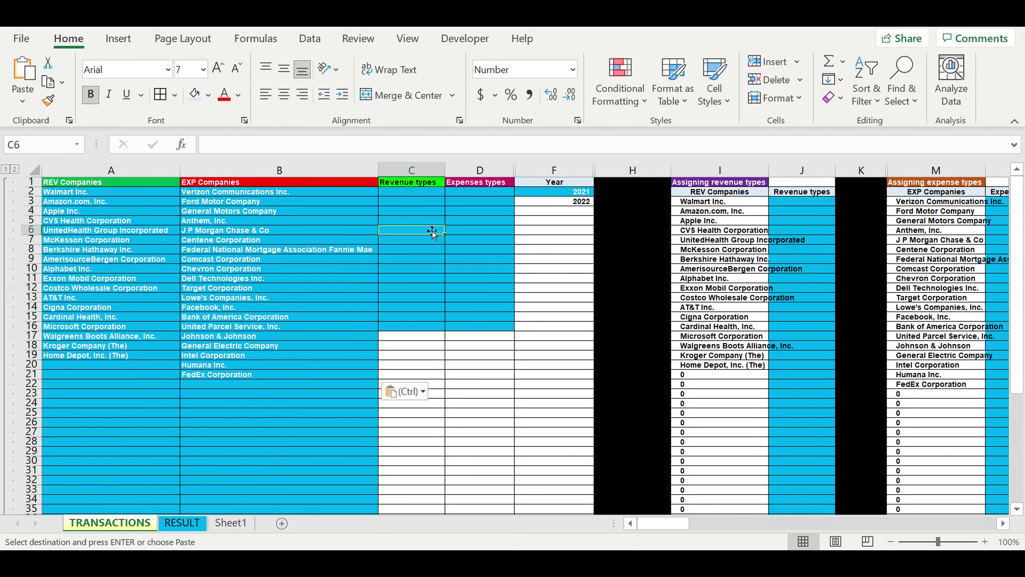
Copy the Rev types, C2:C5 on Sheet1, and paste them as values into Revenue types from C2 on the TRANSACTIONS sheet.
{"action": "left_click", "coordinate": [228, 524]}
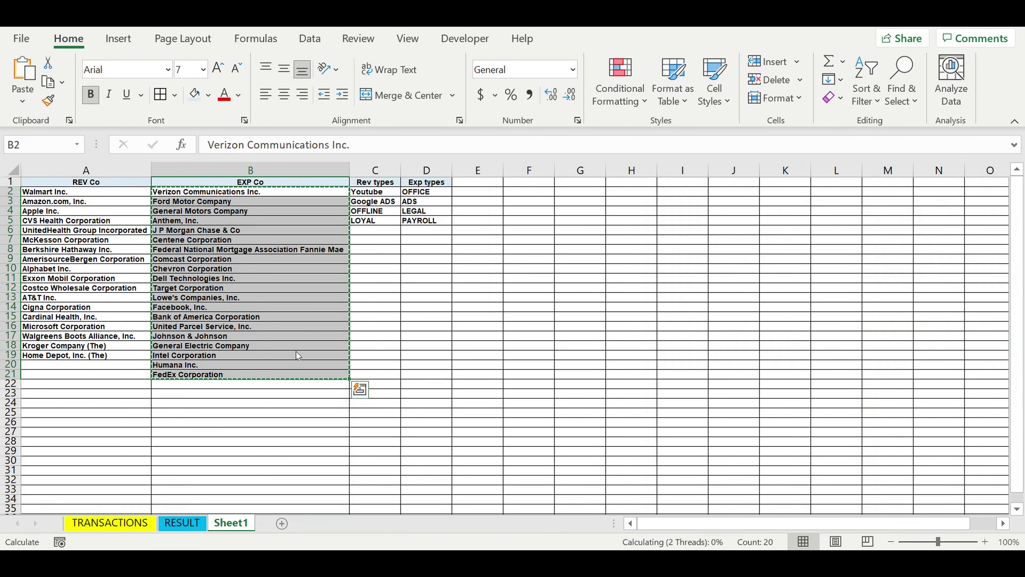
{"action": "left_click", "coordinate": [377, 269]}
{"action": "left_click_drag", "start_coordinate": [370, 191], "coordinate": [372, 219]}
{"action": "right_click", "coordinate": [372, 219]}
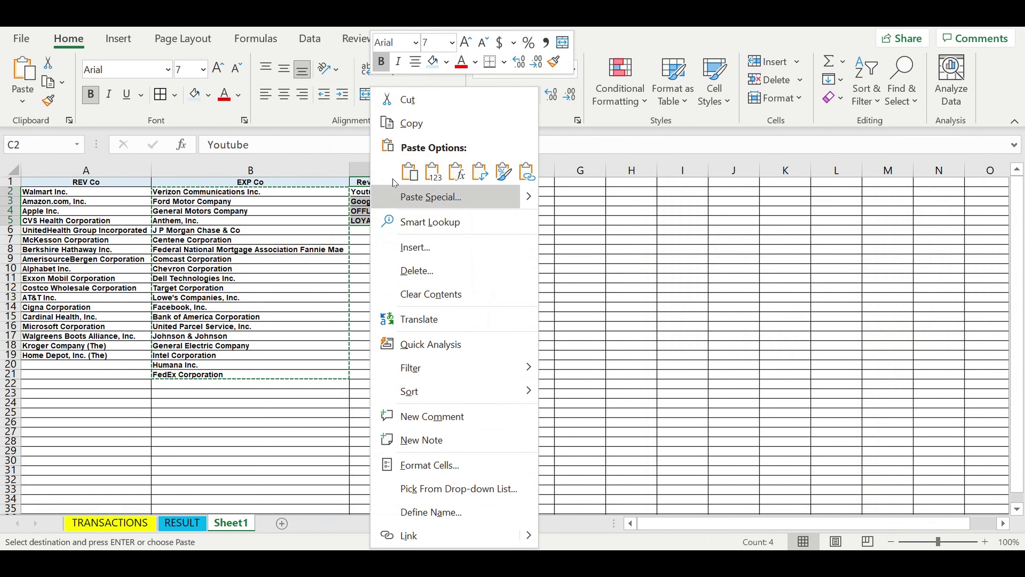
{"action": "left_click", "coordinate": [414, 122]}
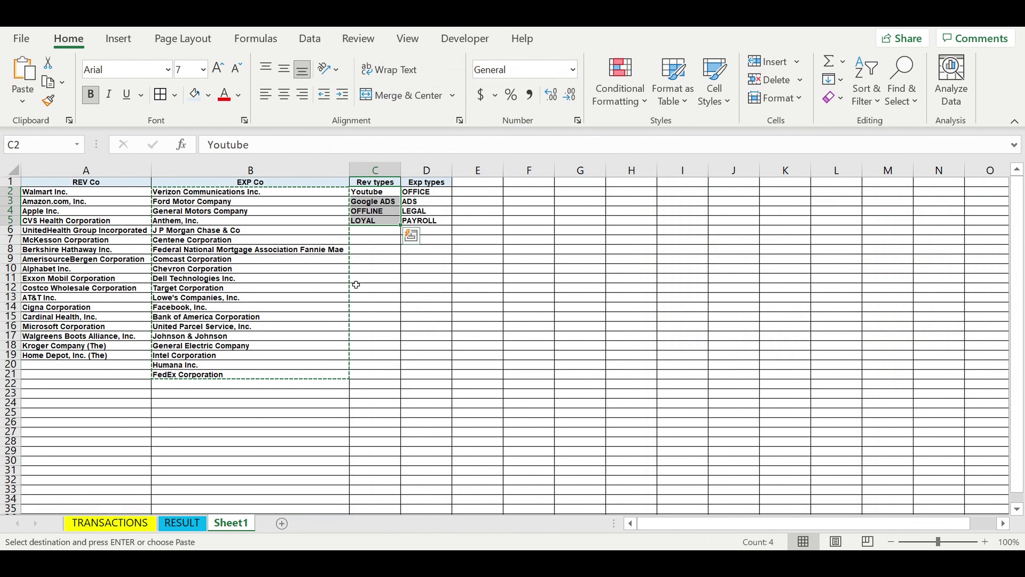
{"action": "left_click", "coordinate": [109, 522]}
{"action": "left_click", "coordinate": [402, 193]}
{"action": "right_click", "coordinate": [398, 194]}
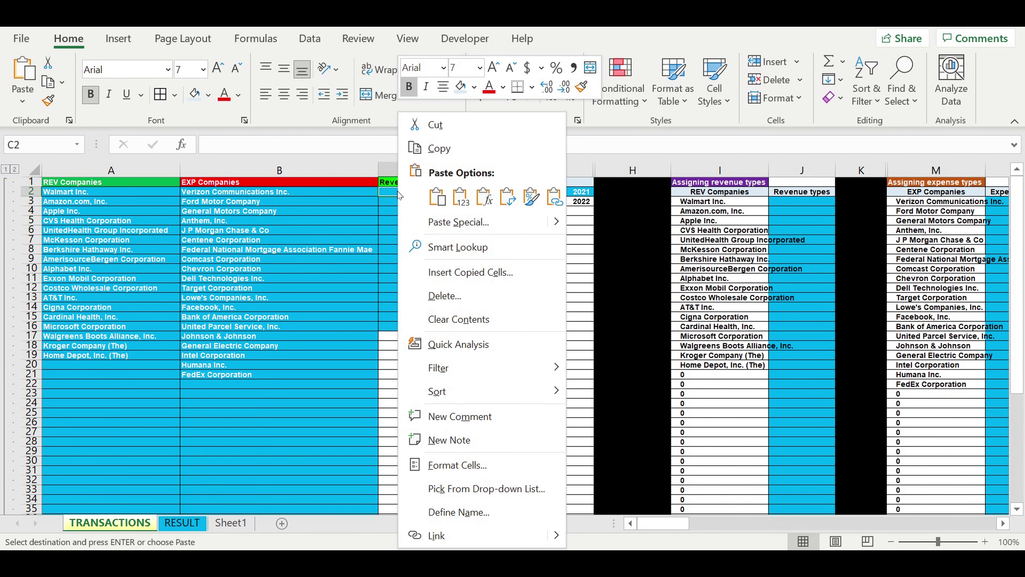
{"action": "left_click", "coordinate": [461, 196]}
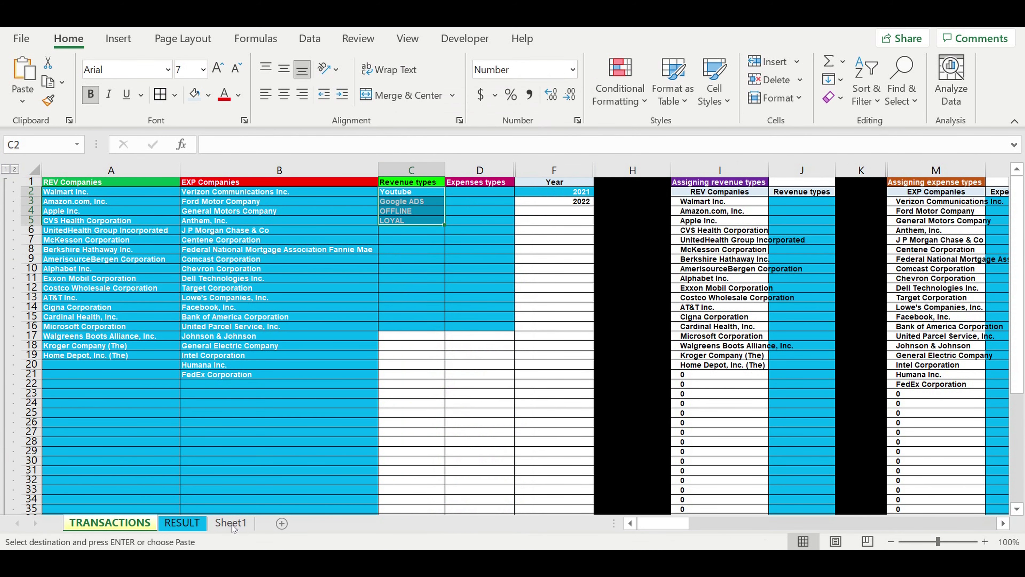
Copy the Exp types, D2:D5 on Sheet1, and paste them as values into Expenses types from D2 on the TRANSACTIONS sheet.
{"action": "left_click", "coordinate": [233, 523]}
{"action": "left_click_drag", "start_coordinate": [424, 192], "coordinate": [427, 225]}
{"action": "right_click", "coordinate": [431, 221]}
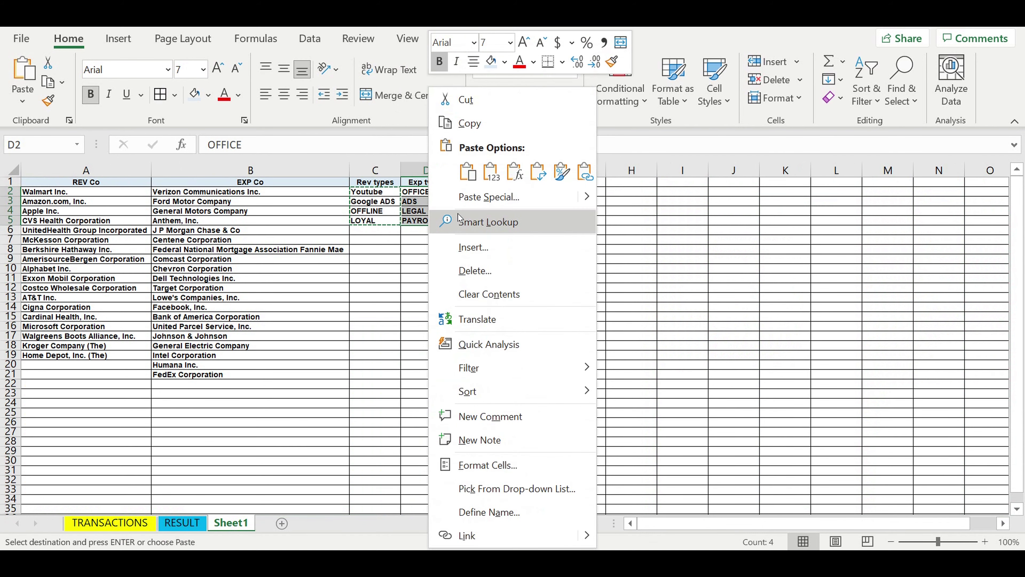
{"action": "left_click", "coordinate": [470, 123]}
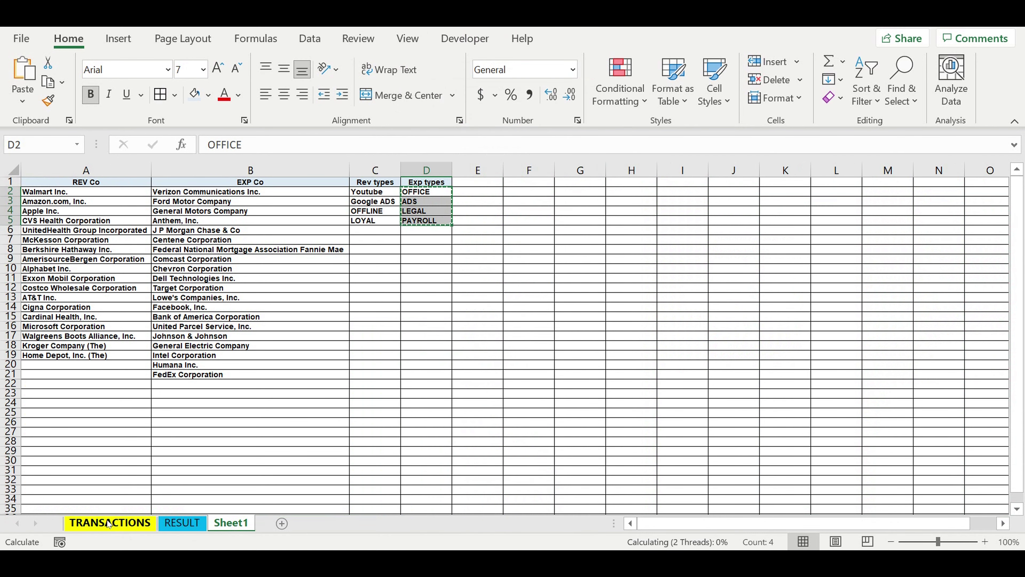
{"action": "left_click", "coordinate": [110, 523]}
{"action": "left_click", "coordinate": [470, 195]}
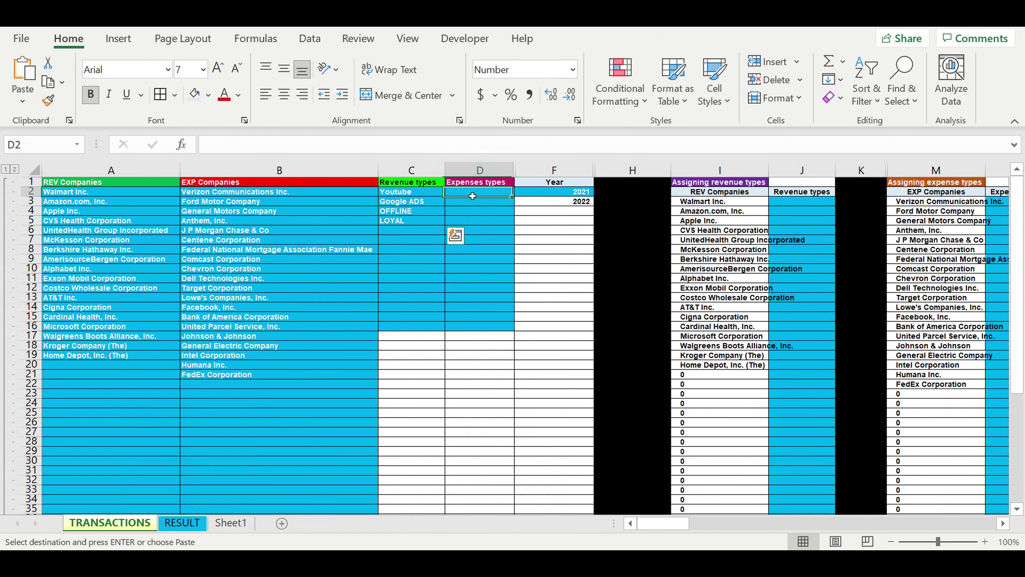
{"action": "right_click", "coordinate": [470, 197]}
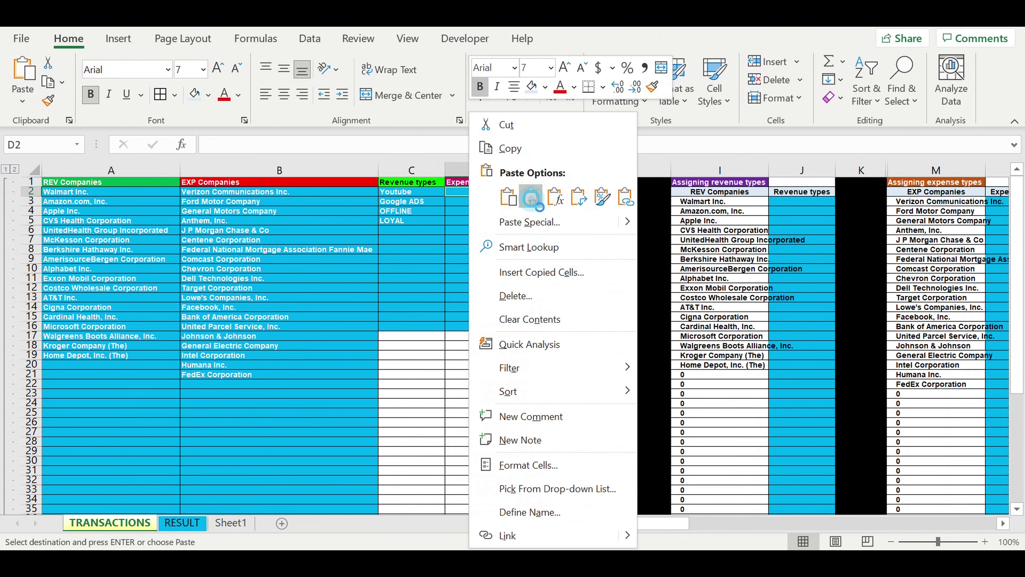
{"action": "left_click", "coordinate": [532, 197]}
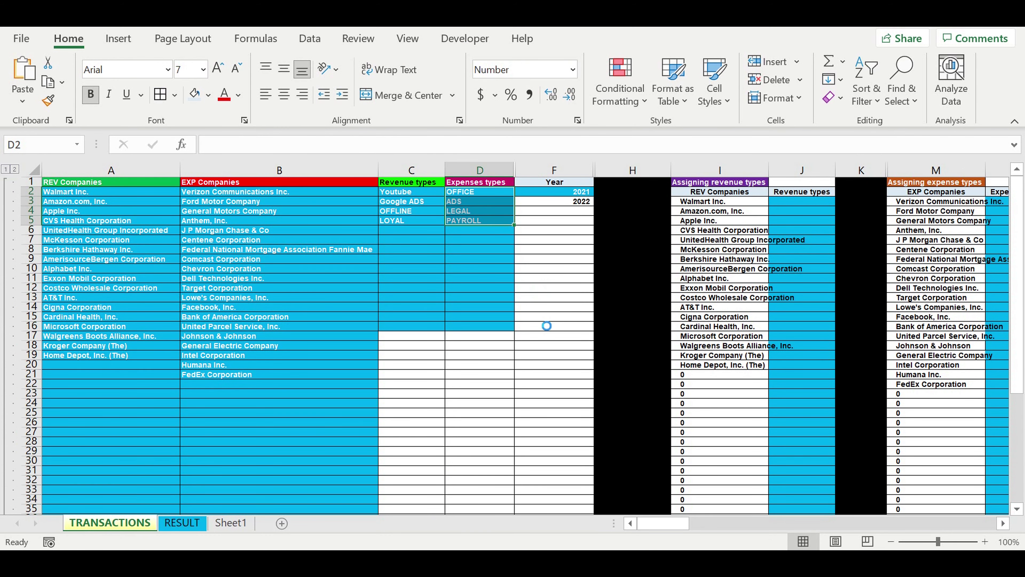
{"action": "left_click", "coordinate": [537, 317]}
{"action": "left_click", "coordinate": [429, 412]}
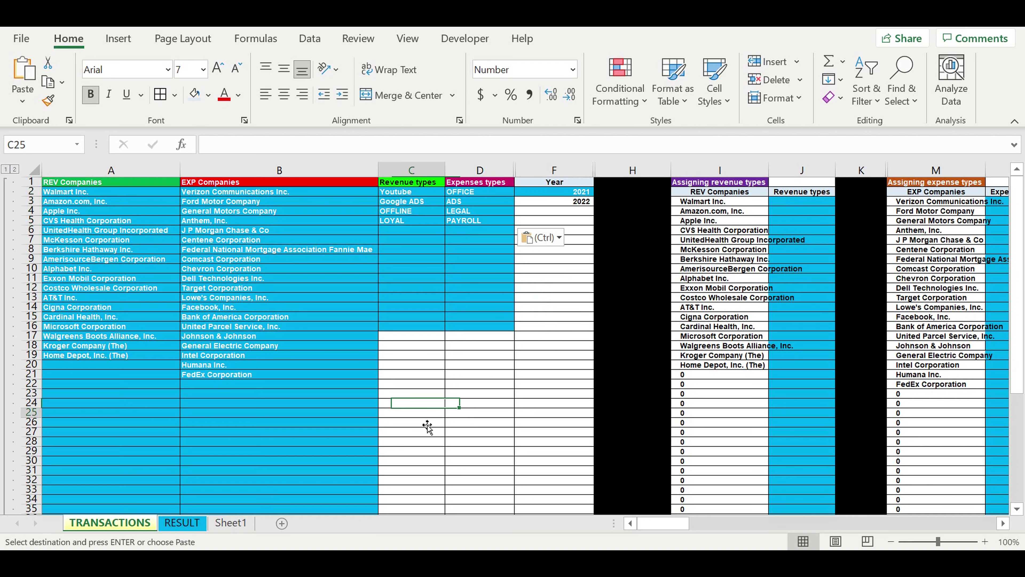
Review the BY COMPANY and BY TYPE summary blocks on the RESULT sheet, including their totals, profit and profitability rows.
{"action": "left_click", "coordinate": [180, 527]}
{"action": "left_click", "coordinate": [140, 392]}
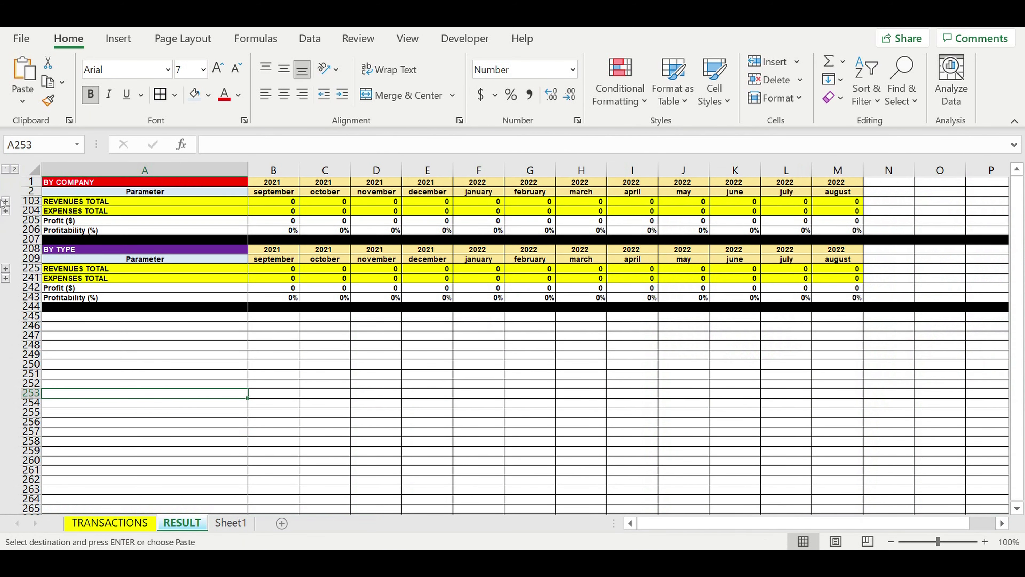
{"action": "left_click", "coordinate": [397, 212]}
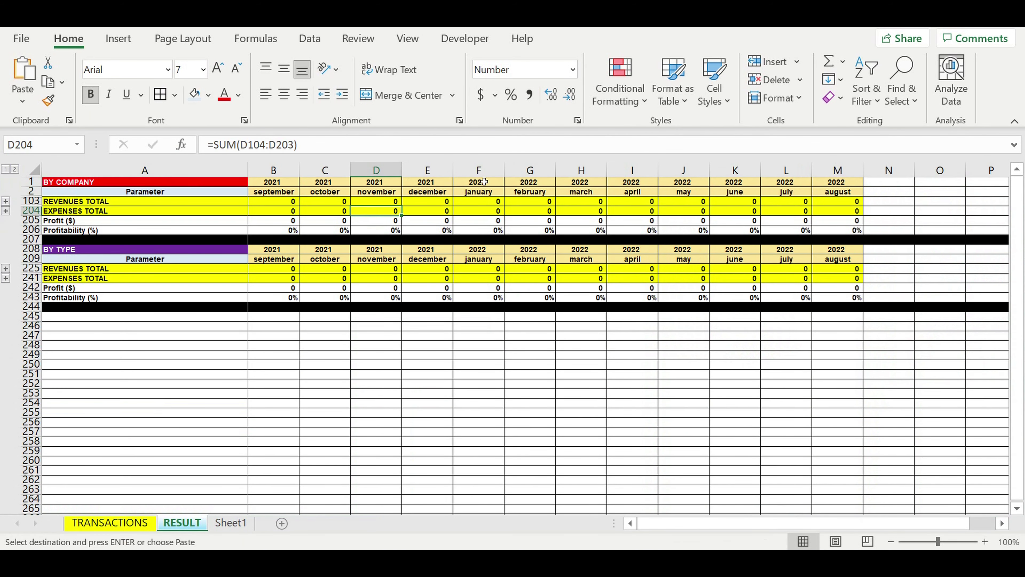
{"action": "left_click_drag", "start_coordinate": [78, 183], "coordinate": [79, 231]}
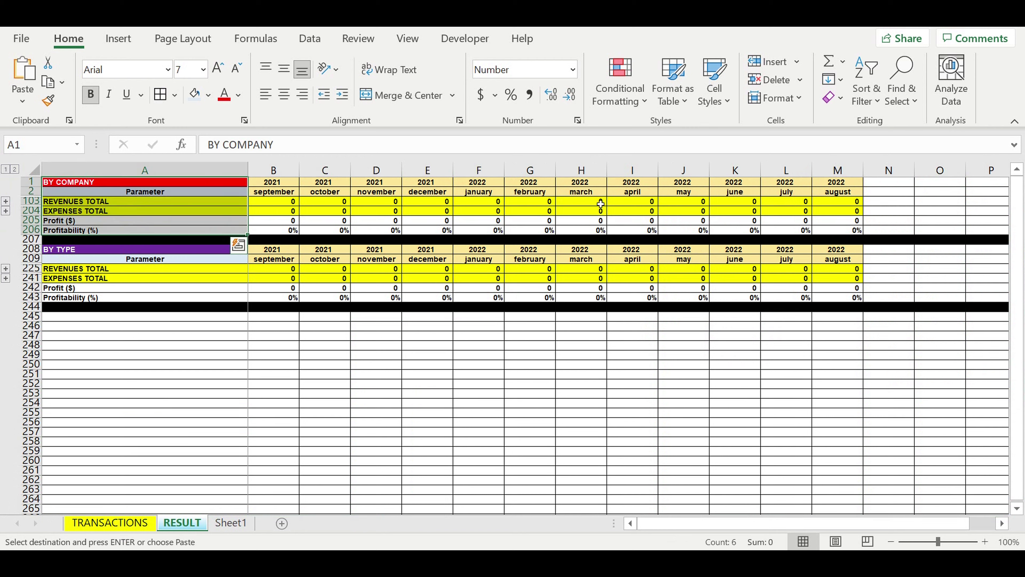
{"action": "left_click_drag", "start_coordinate": [66, 269], "coordinate": [852, 303]}
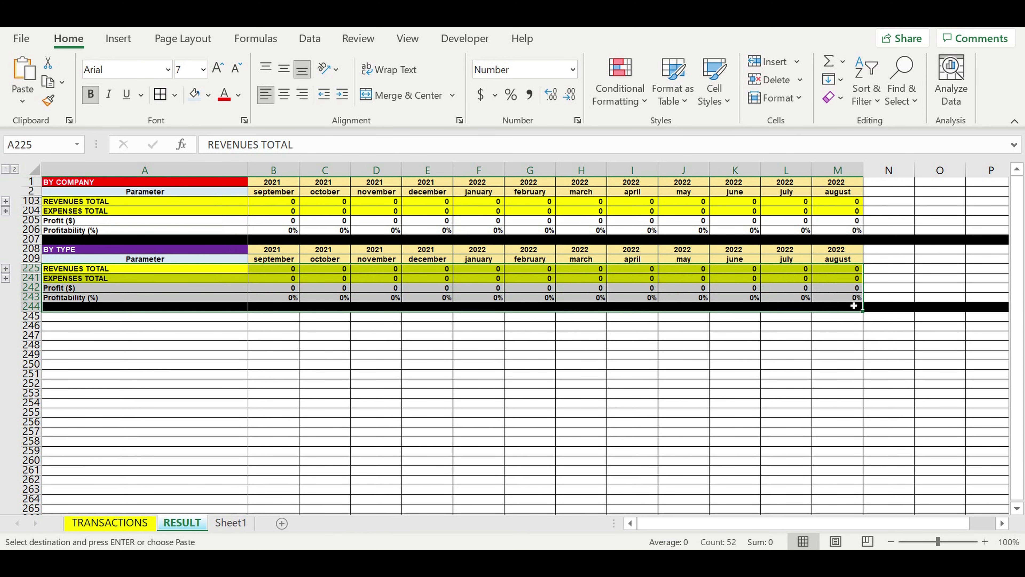
{"action": "left_click", "coordinate": [538, 365]}
Expand the revenue companies group in the BY COMPANY block and hide its unused rows 21 to 102.
{"action": "left_click", "coordinate": [5, 202]}
{"action": "scroll", "coordinate": [134, 298], "scroll_direction": "up", "scroll_amount": 20}
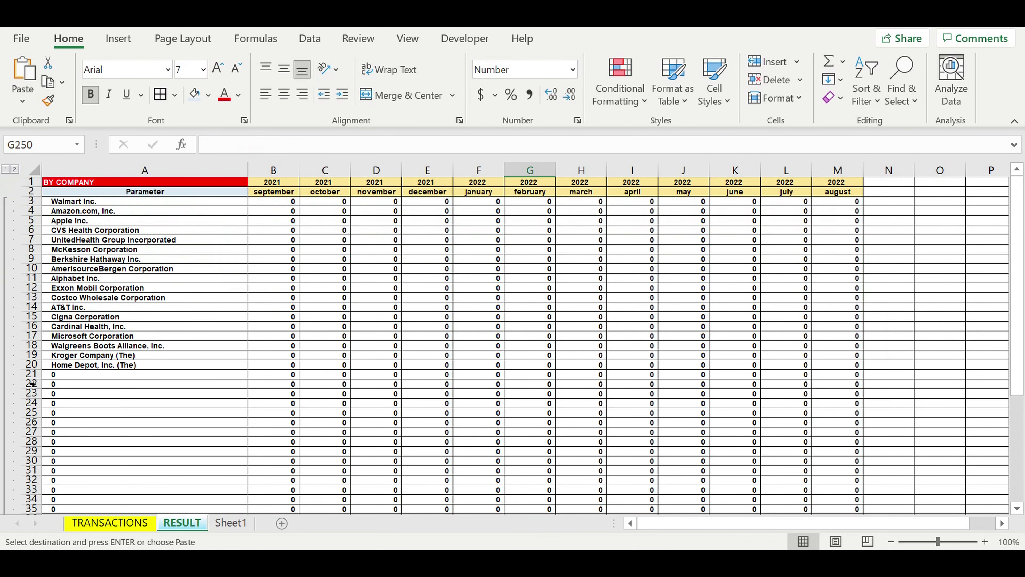
{"action": "left_click_drag", "start_coordinate": [29, 378], "coordinate": [23, 500]}
{"action": "right_click", "coordinate": [22, 500]}
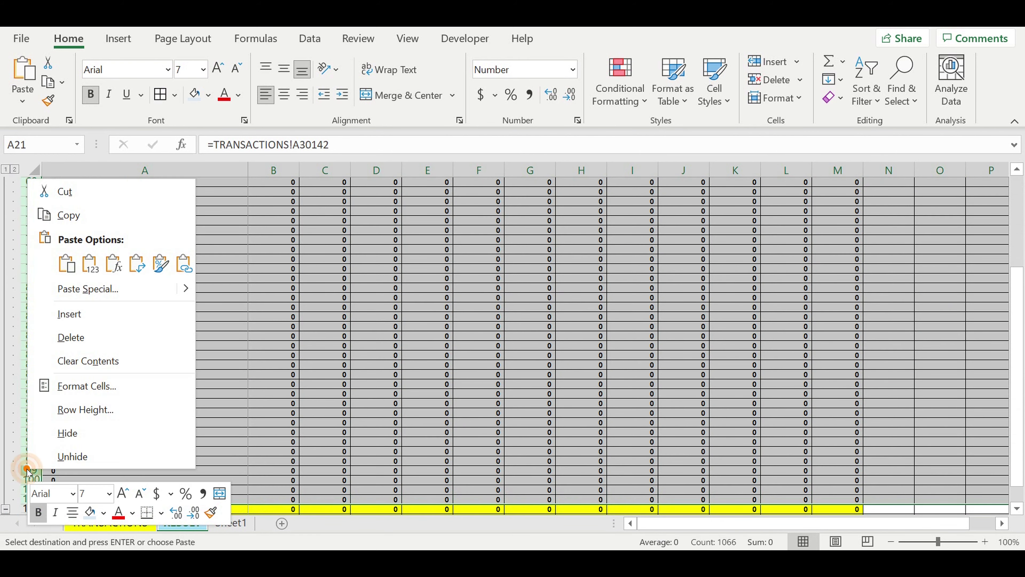
{"action": "left_click", "coordinate": [65, 432]}
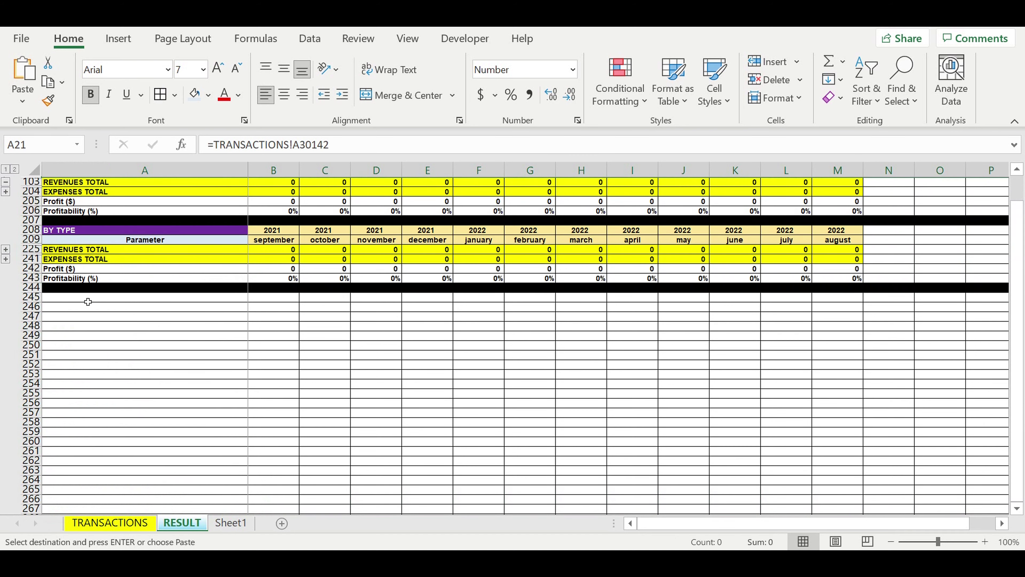
{"action": "scroll", "coordinate": [54, 214], "scroll_direction": "up", "scroll_amount": 2}
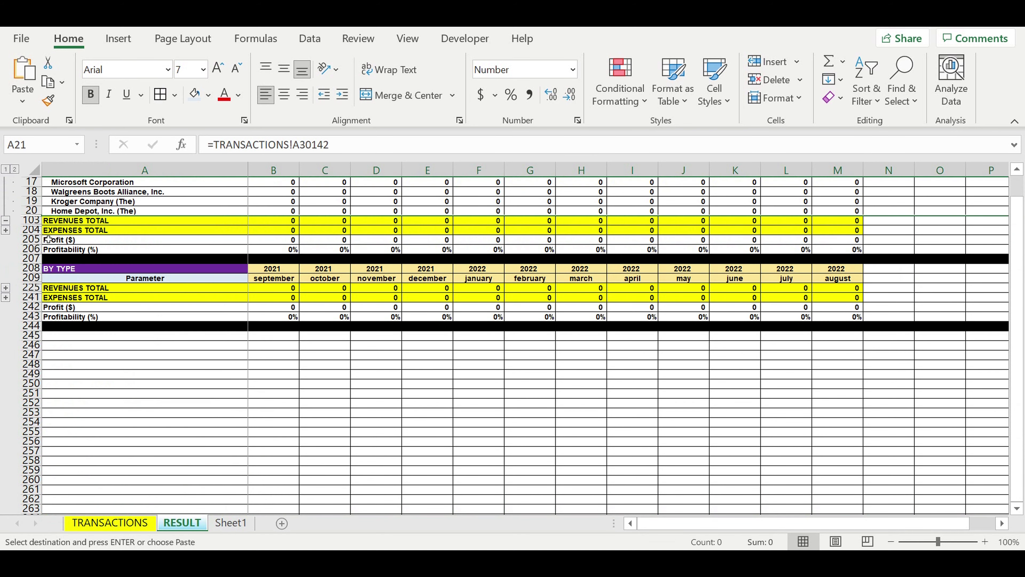
Expand the expense companies group in the BY COMPANY block and hide its unused rows 124 to 203.
{"action": "left_click", "coordinate": [5, 234]}
{"action": "scroll", "coordinate": [69, 265], "scroll_direction": "down", "scroll_amount": 20}
{"action": "scroll", "coordinate": [80, 274], "scroll_direction": "up", "scroll_amount": 5}
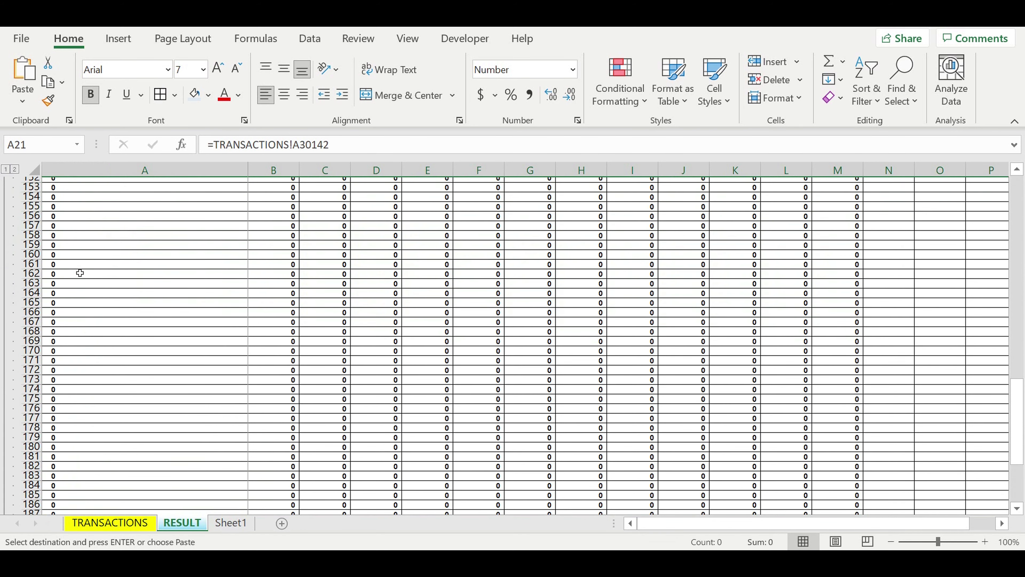
{"action": "scroll", "coordinate": [80, 273], "scroll_direction": "up", "scroll_amount": 9}
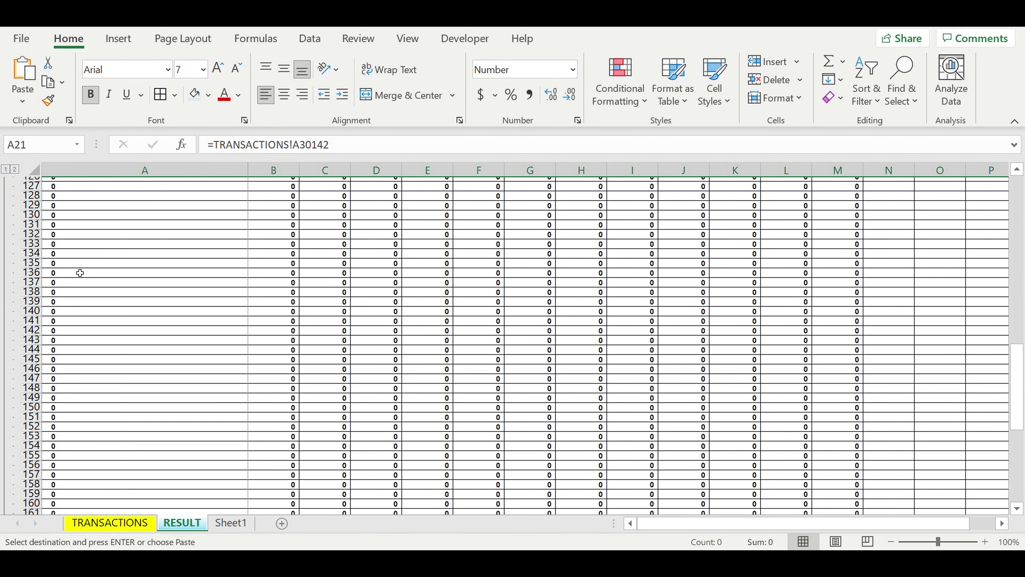
{"action": "scroll", "coordinate": [80, 273], "scroll_direction": "up", "scroll_amount": 6}
{"action": "left_click_drag", "start_coordinate": [32, 316], "coordinate": [20, 469]}
{"action": "right_click", "coordinate": [28, 442]}
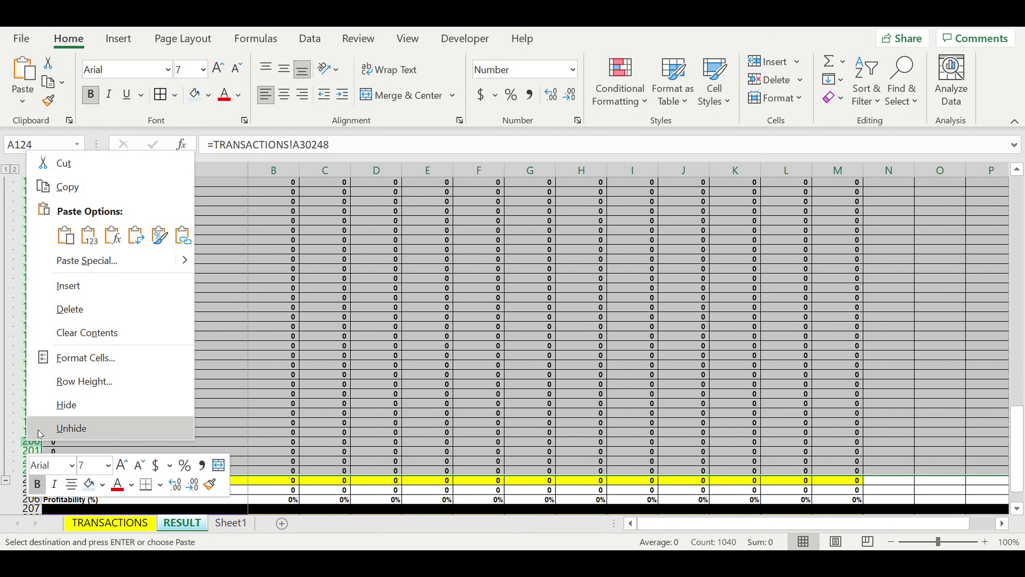
{"action": "left_click", "coordinate": [65, 404]}
{"action": "left_click", "coordinate": [155, 337]}
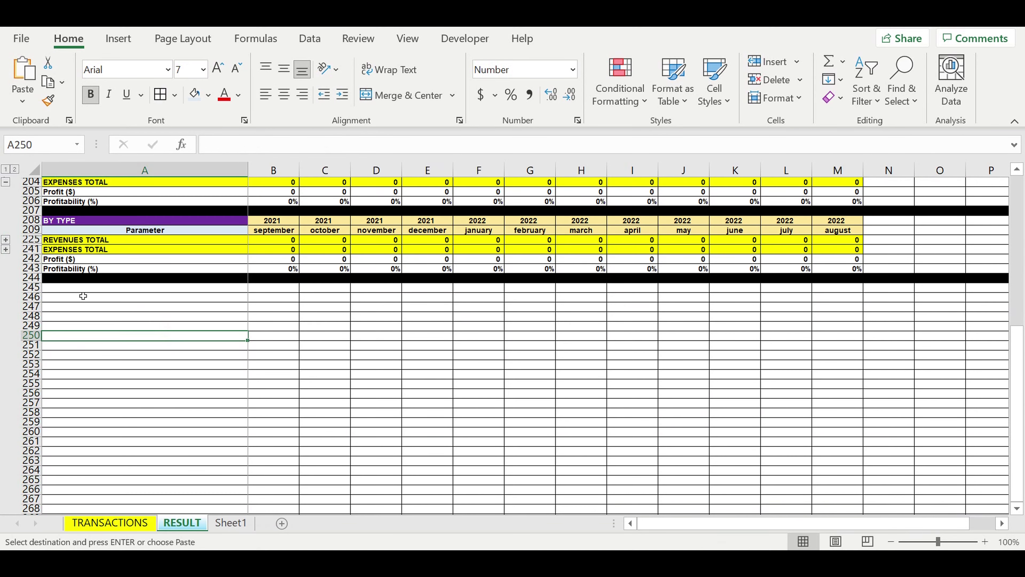
Expand the revenue types group in the BY TYPE block and hide its unused rows 214 to 224.
{"action": "left_click", "coordinate": [5, 240]}
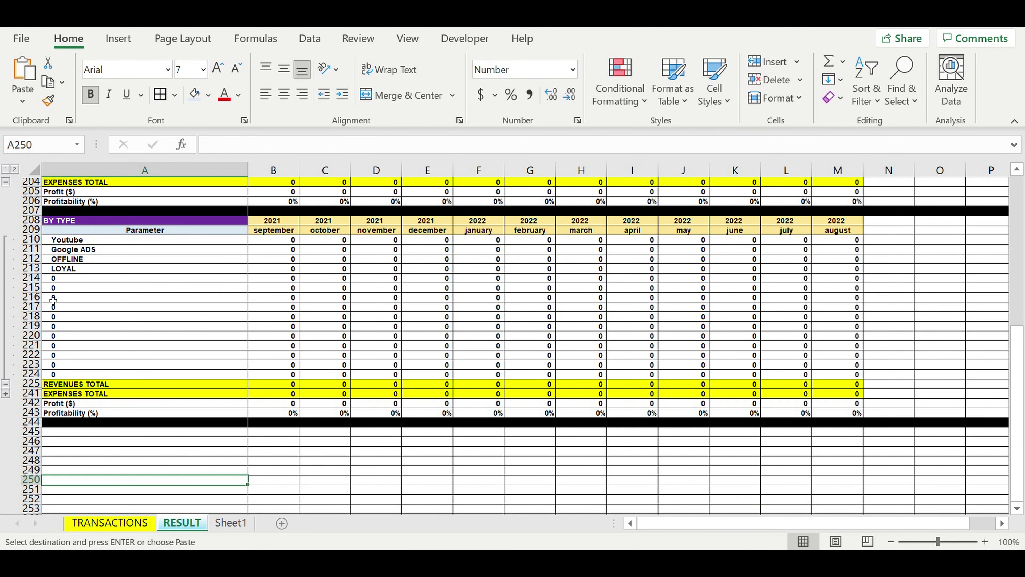
{"action": "left_click_drag", "start_coordinate": [37, 283], "coordinate": [26, 376]}
{"action": "right_click", "coordinate": [31, 326]}
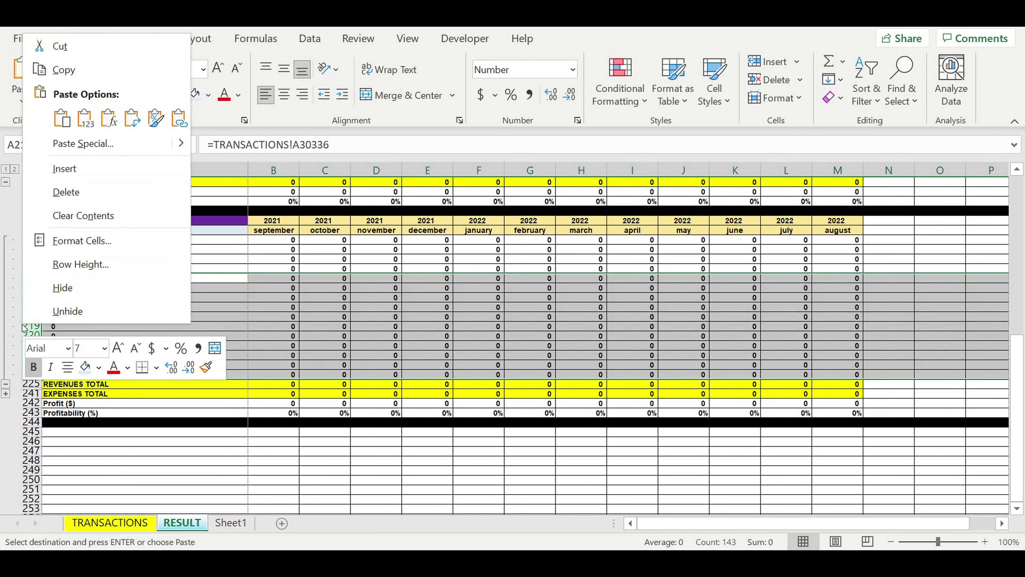
{"action": "left_click", "coordinate": [61, 286]}
{"action": "left_click", "coordinate": [104, 326]}
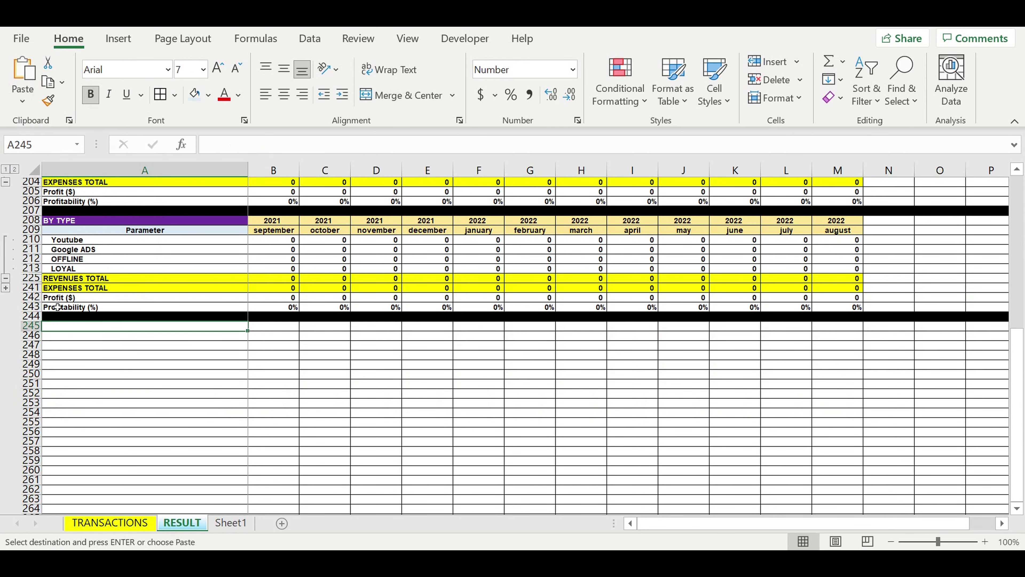
Expand the expense types group in the BY TYPE block and hide its unused rows 230 to 240.
{"action": "left_click", "coordinate": [6, 288]}
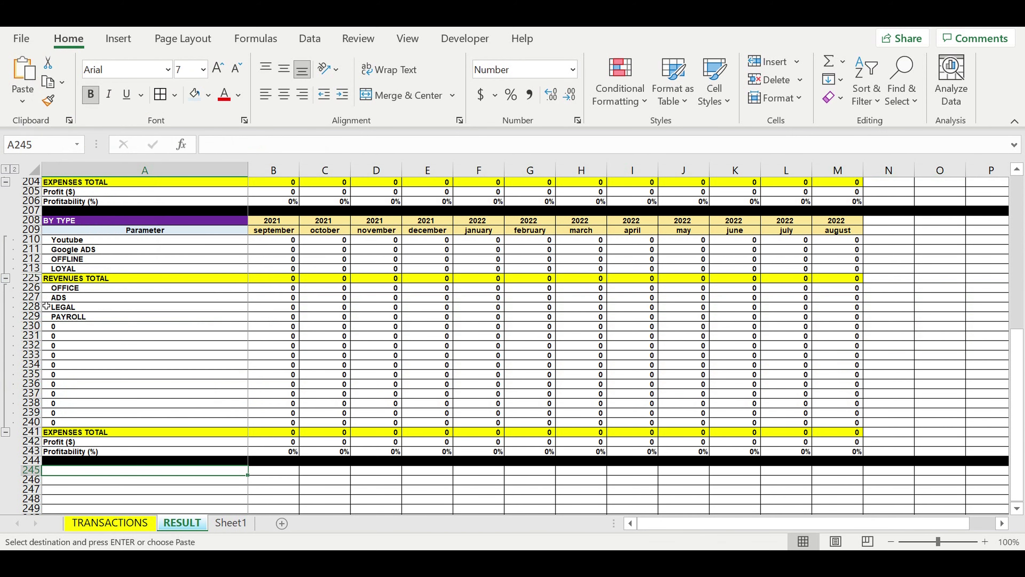
{"action": "left_click_drag", "start_coordinate": [36, 329], "coordinate": [23, 423]}
{"action": "right_click", "coordinate": [30, 400]}
{"action": "left_click", "coordinate": [53, 361]}
{"action": "left_click", "coordinate": [258, 354]}
{"action": "left_click", "coordinate": [278, 455]}
{"action": "left_click", "coordinate": [213, 393]}
{"action": "scroll", "coordinate": [238, 380], "scroll_direction": "up", "scroll_amount": 5}
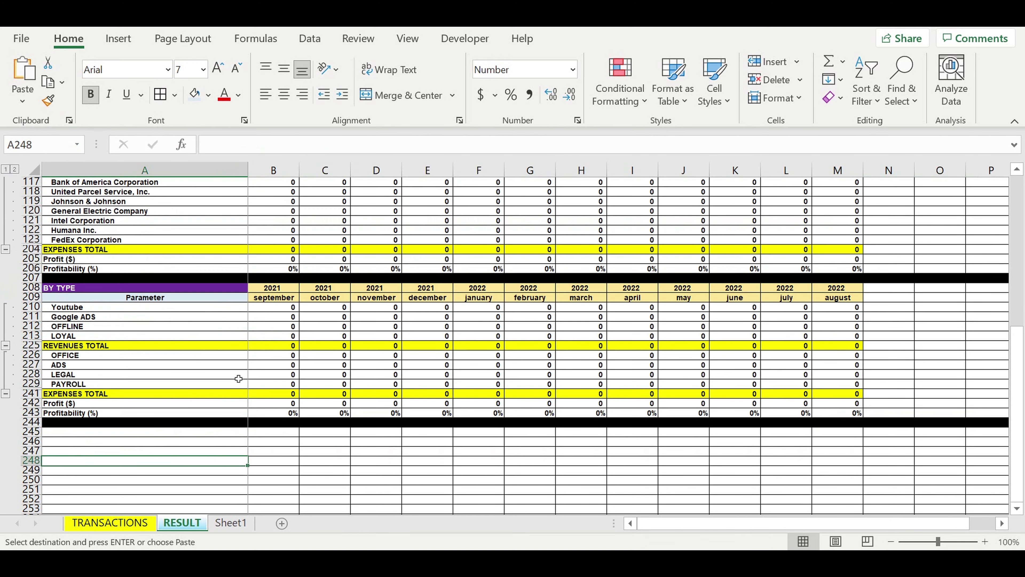
On the TRANSACTIONS sheet, auto-fit the width of column I in the Assigning revenue types table to its company names.
{"action": "left_click", "coordinate": [110, 525]}
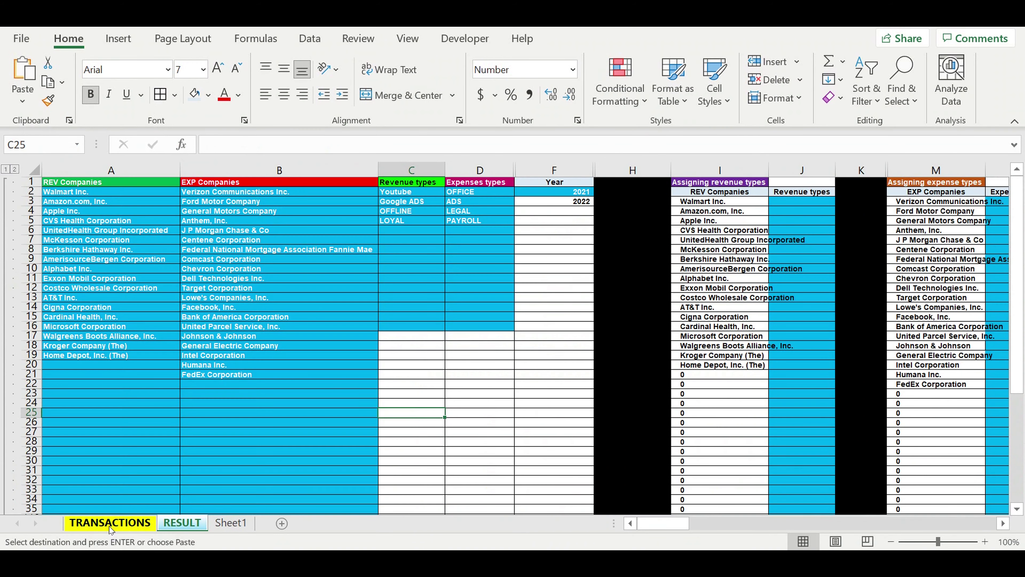
{"action": "left_click", "coordinate": [593, 278]}
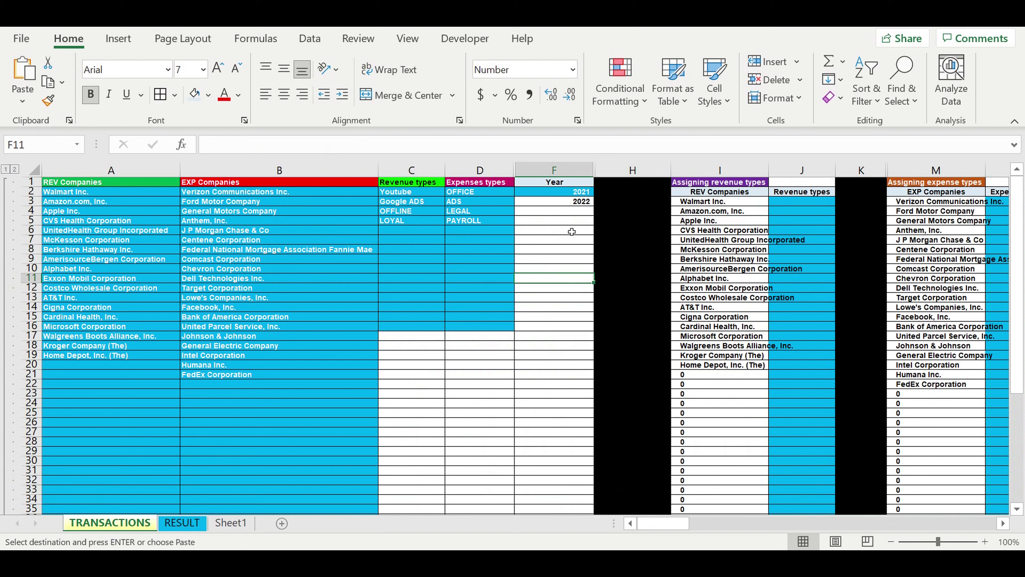
{"action": "left_click", "coordinate": [567, 221]}
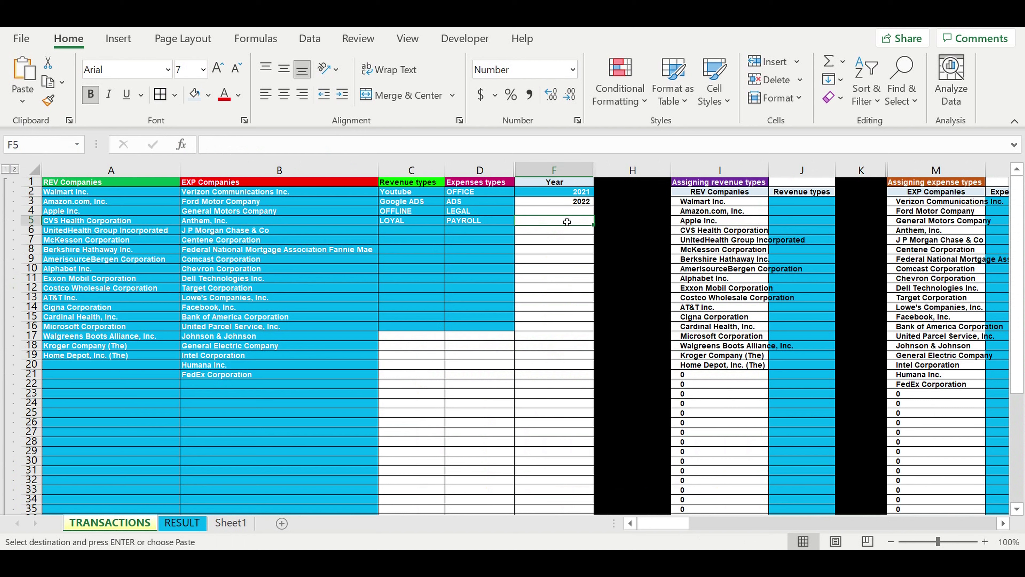
{"action": "left_click", "coordinate": [767, 183]}
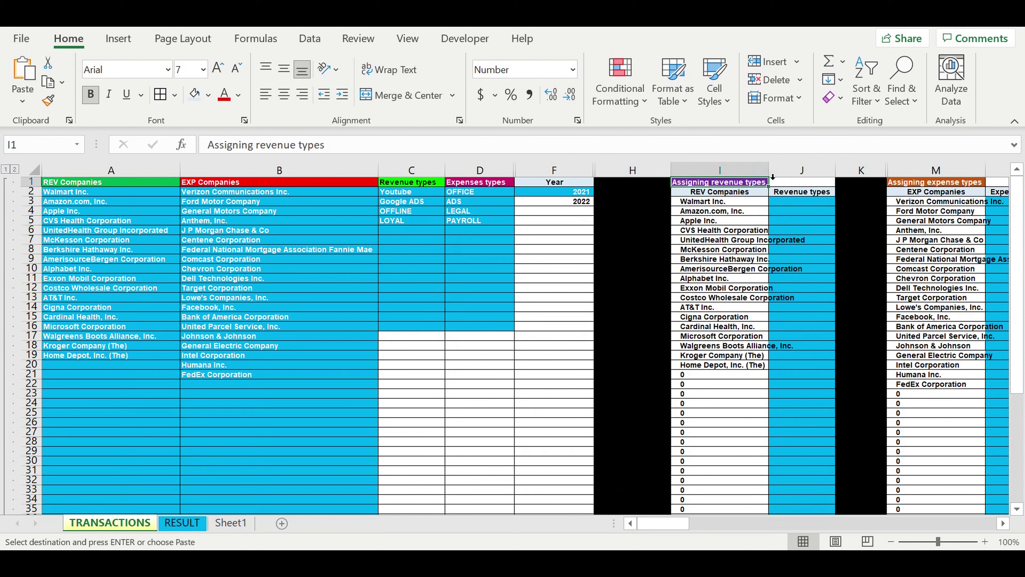
{"action": "double_click", "coordinate": [769, 171]}
Auto-fit the width of column M in the Assigning expense types table to its company names.
{"action": "left_click_drag", "start_coordinate": [717, 208], "coordinate": [717, 374]}
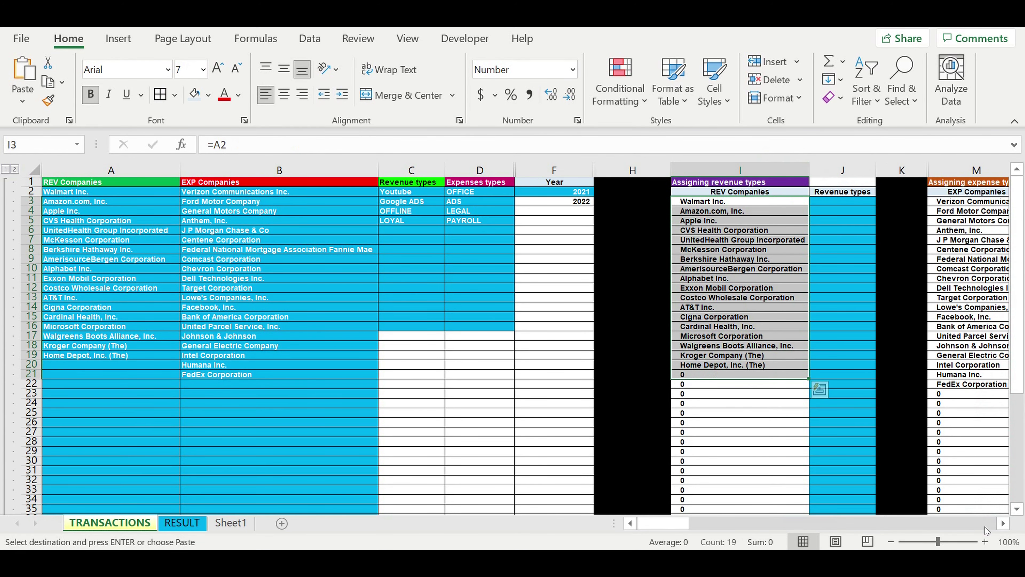
{"action": "left_click", "coordinate": [1003, 524]}
{"action": "left_click", "coordinate": [1003, 523]}
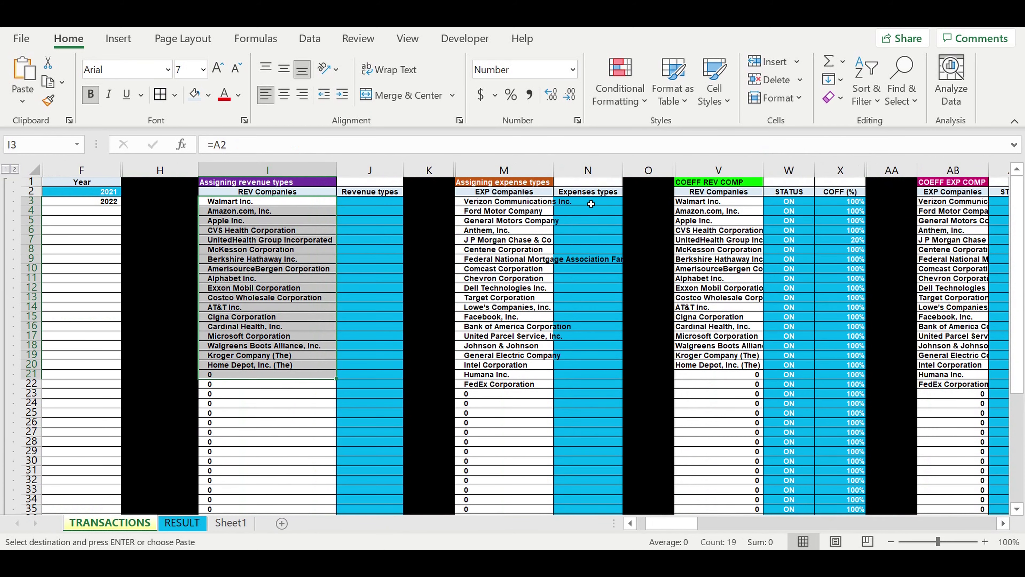
{"action": "left_click_drag", "start_coordinate": [587, 205], "coordinate": [588, 385]}
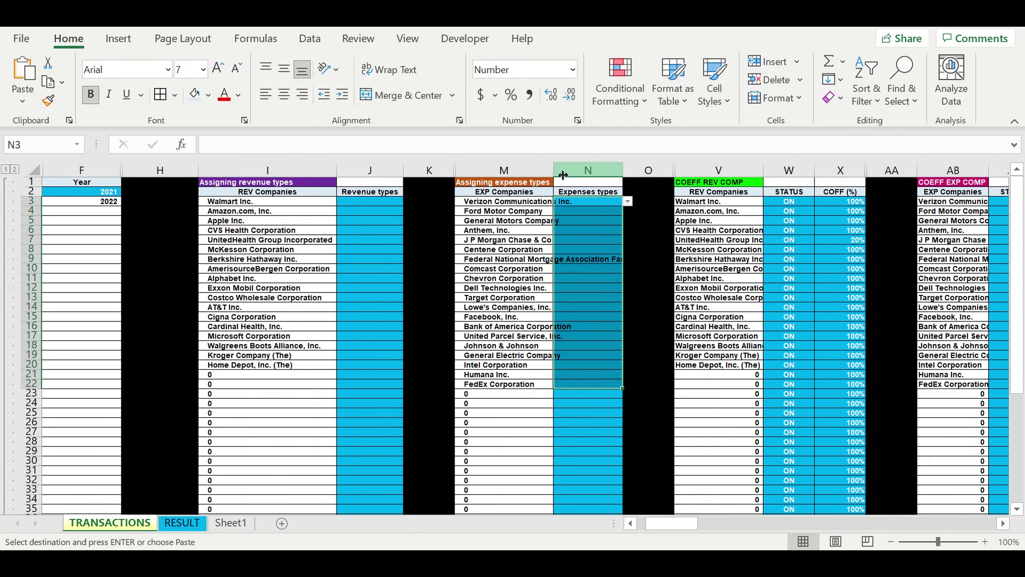
{"action": "double_click", "coordinate": [560, 172]}
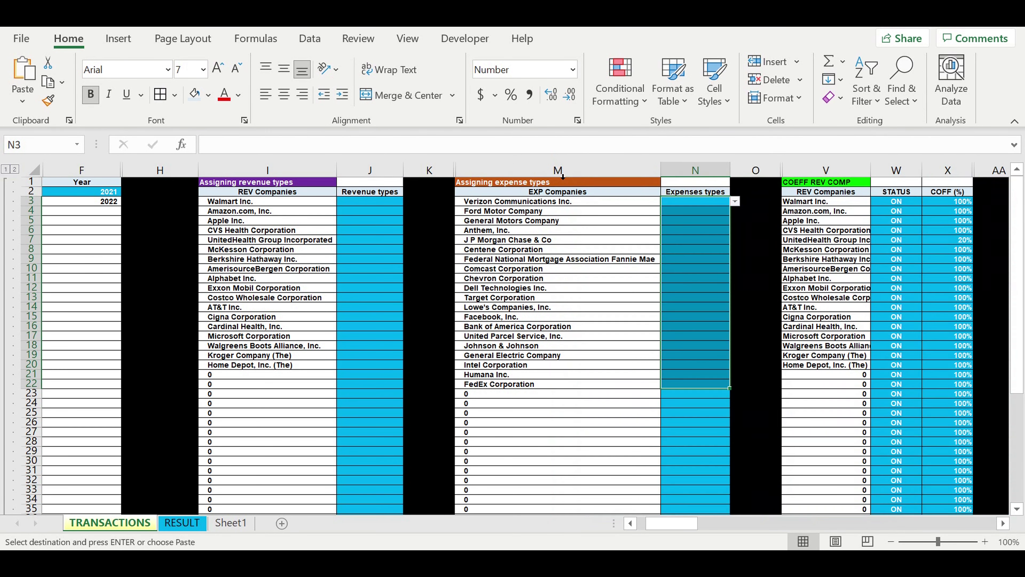
{"action": "left_click", "coordinate": [551, 300]}
Assign the revenue type Youtube to Walmart Inc. and fill it down to CVS Health Corporation (J3:J6).
{"action": "left_click", "coordinate": [357, 204]}
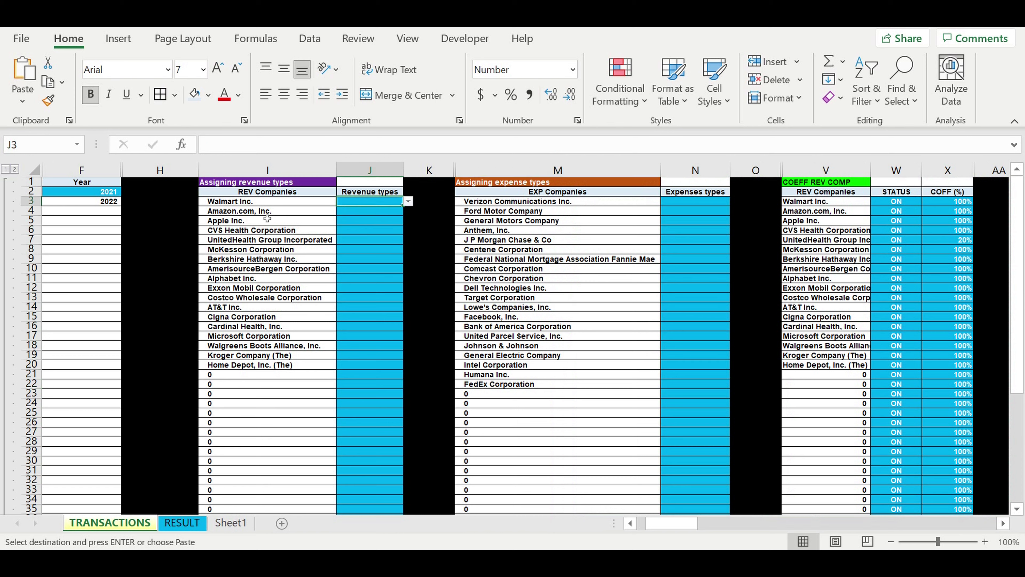
{"action": "left_click", "coordinate": [408, 204]}
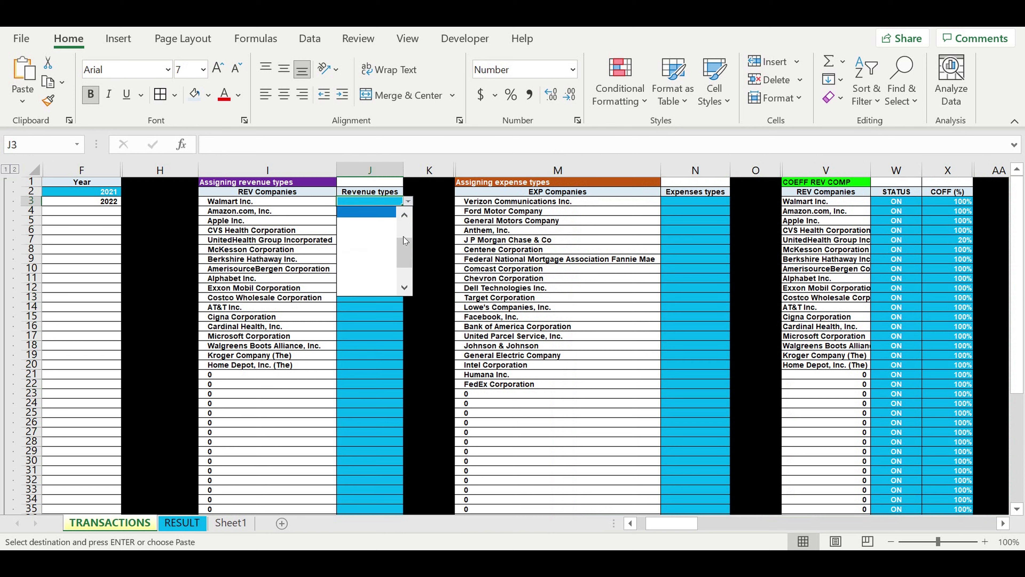
{"action": "scroll", "coordinate": [403, 237], "scroll_direction": "up", "scroll_amount": 1}
{"action": "left_click", "coordinate": [378, 214]}
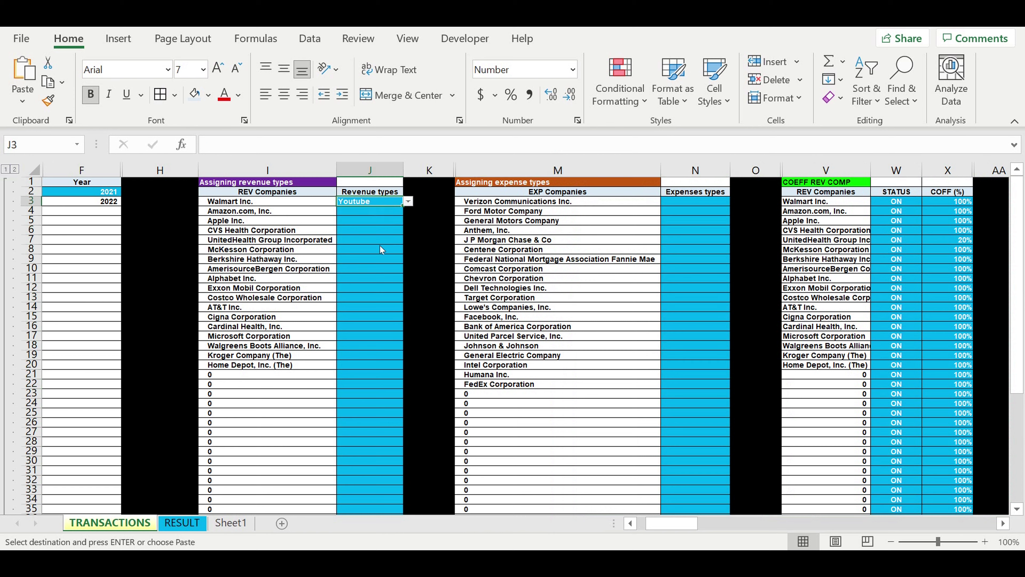
{"action": "left_click", "coordinate": [366, 208]}
{"action": "left_click_drag", "start_coordinate": [402, 206], "coordinate": [365, 234]}
Assign Google ADS to UnitedHealth Group Incorporated and fill it down to Alphabet Inc. (J7:J11).
{"action": "left_click", "coordinate": [357, 244]}
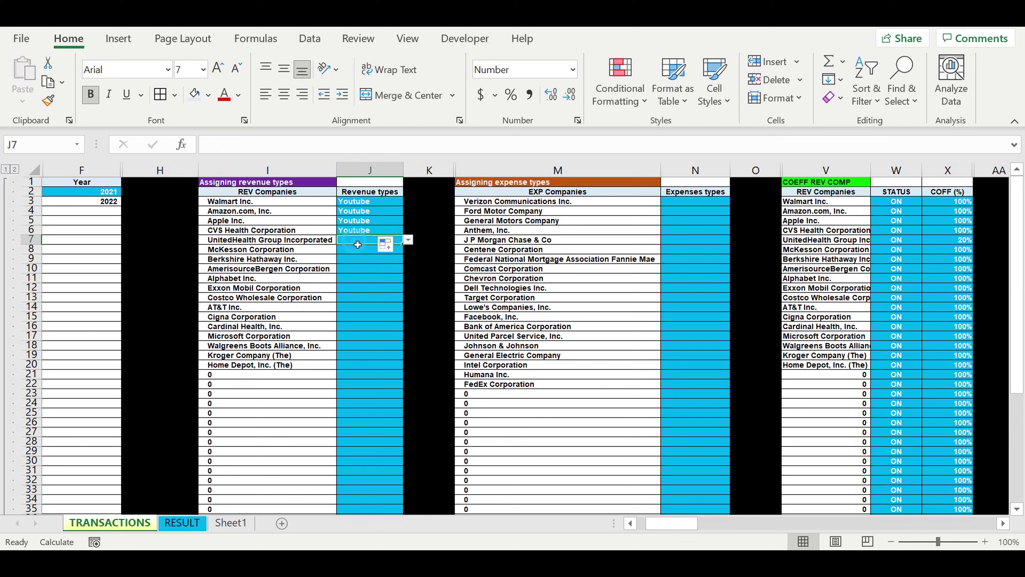
{"action": "left_click", "coordinate": [407, 241]}
{"action": "left_click_drag", "start_coordinate": [402, 290], "coordinate": [411, 260]}
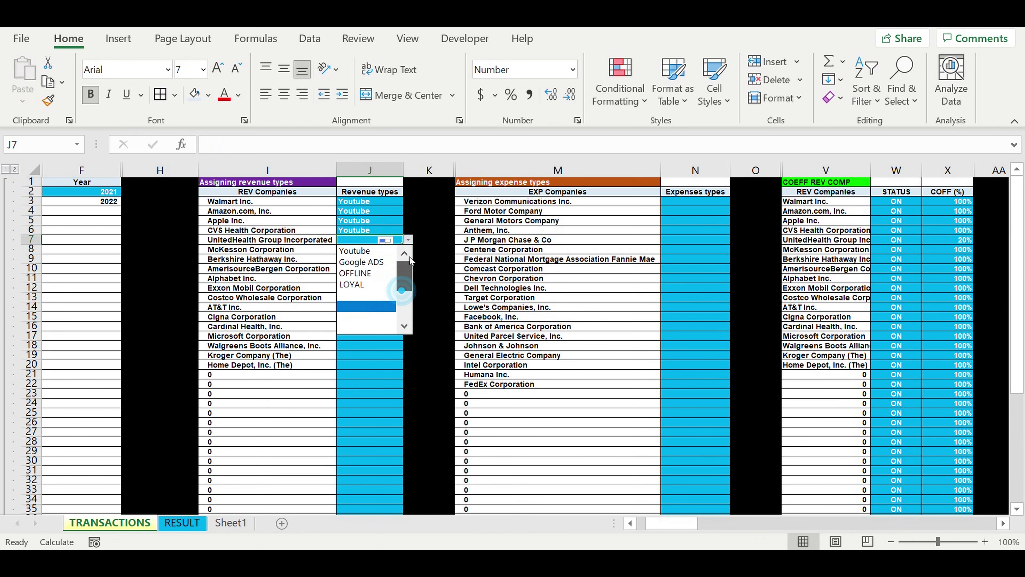
{"action": "left_click", "coordinate": [380, 263]}
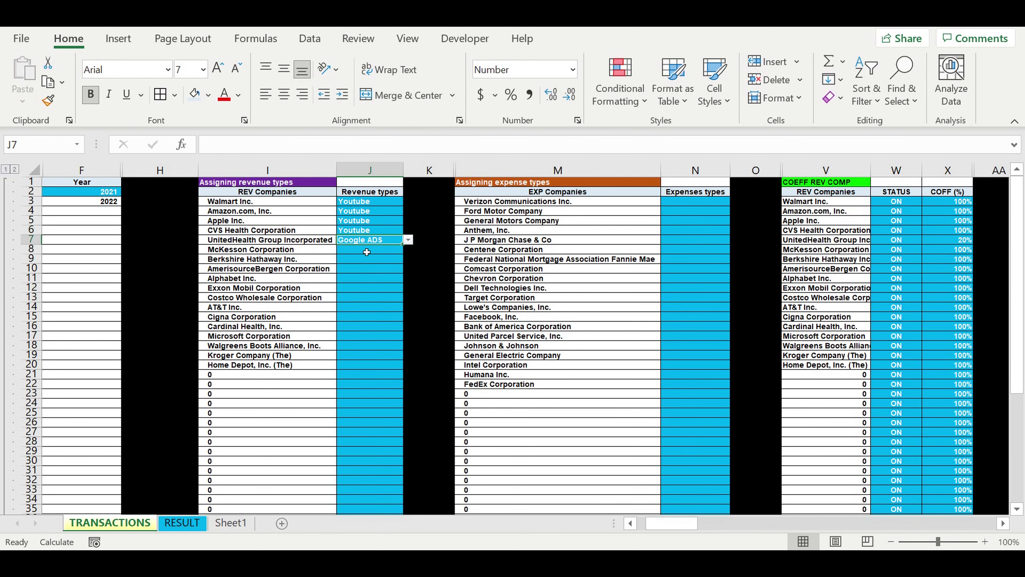
{"action": "left_click_drag", "start_coordinate": [403, 244], "coordinate": [370, 275]}
Assign OFFLINE to Exxon Mobil Corporation and fill it down to Cigna Corporation (J12:J15).
{"action": "left_click", "coordinate": [370, 292]}
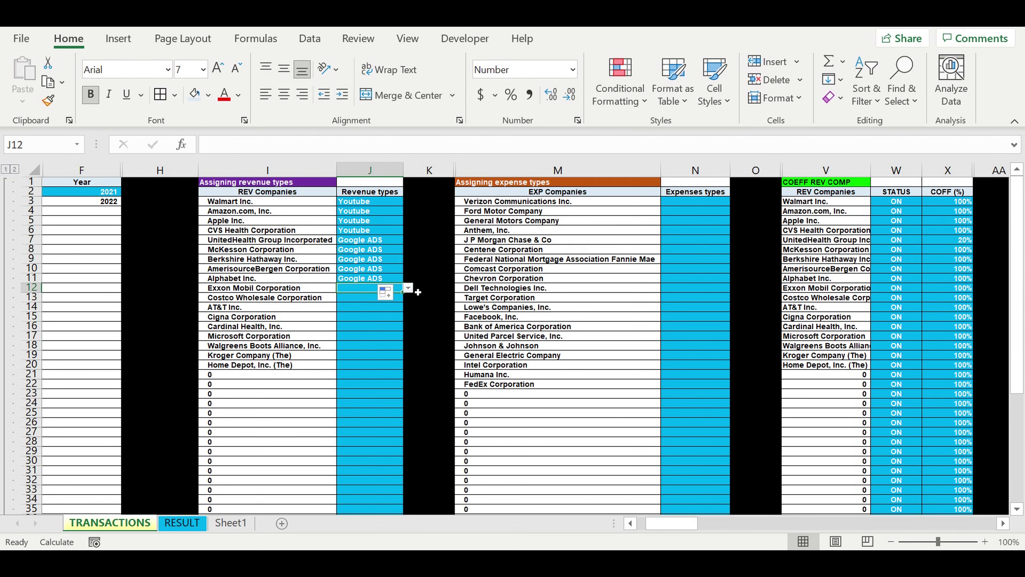
{"action": "left_click", "coordinate": [408, 288]}
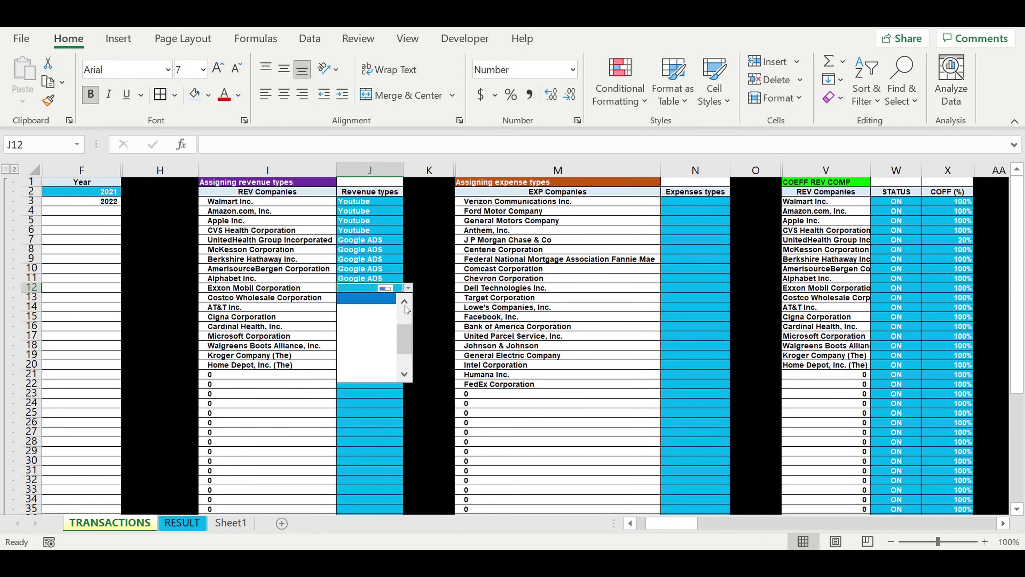
{"action": "left_click", "coordinate": [404, 302]}
{"action": "left_click", "coordinate": [404, 302]}
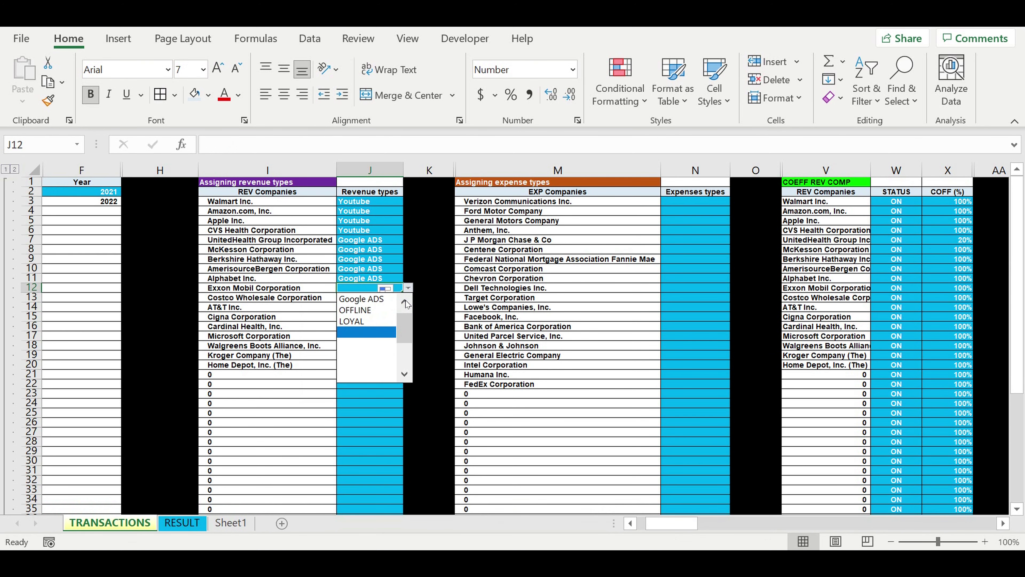
{"action": "left_click", "coordinate": [405, 302]}
{"action": "left_click", "coordinate": [390, 321]}
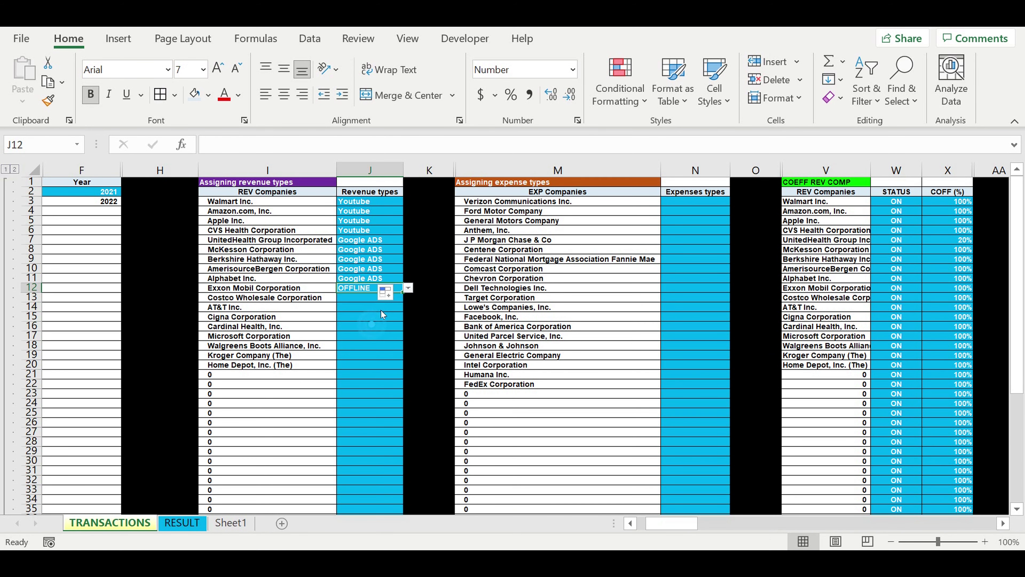
{"action": "left_click", "coordinate": [362, 291]}
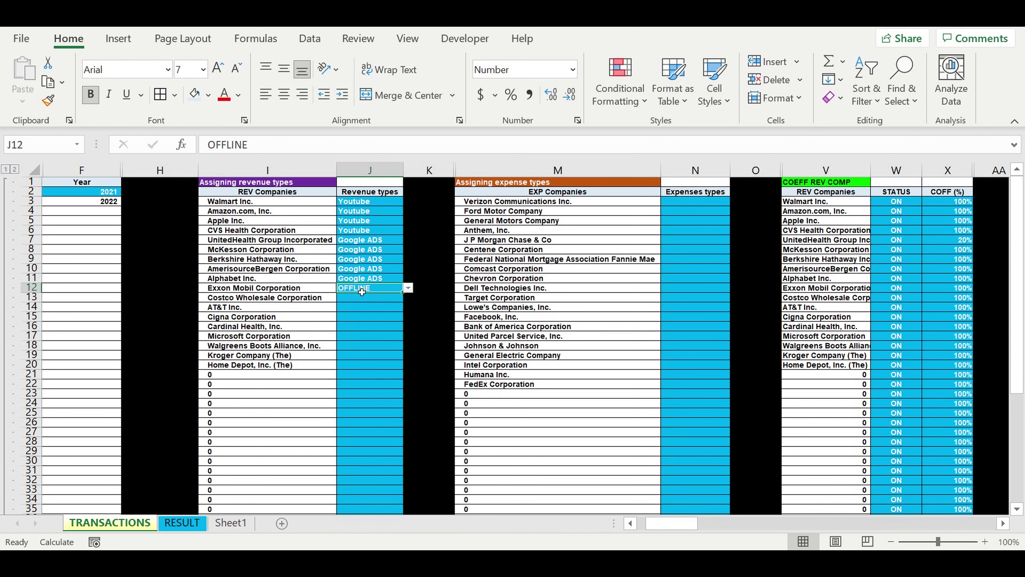
{"action": "left_click_drag", "start_coordinate": [402, 293], "coordinate": [397, 323]}
Assign LOYAL to Cardinal Health, Inc. and fill it down to Home Depot, Inc. (J16:J20).
{"action": "left_click", "coordinate": [360, 327]}
{"action": "left_click", "coordinate": [408, 326]}
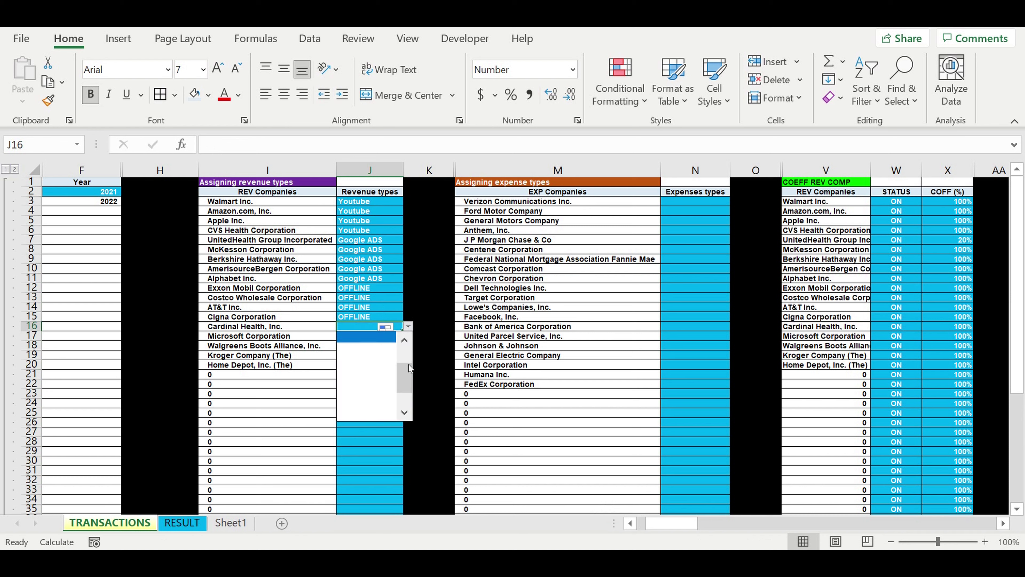
{"action": "left_click", "coordinate": [375, 359]}
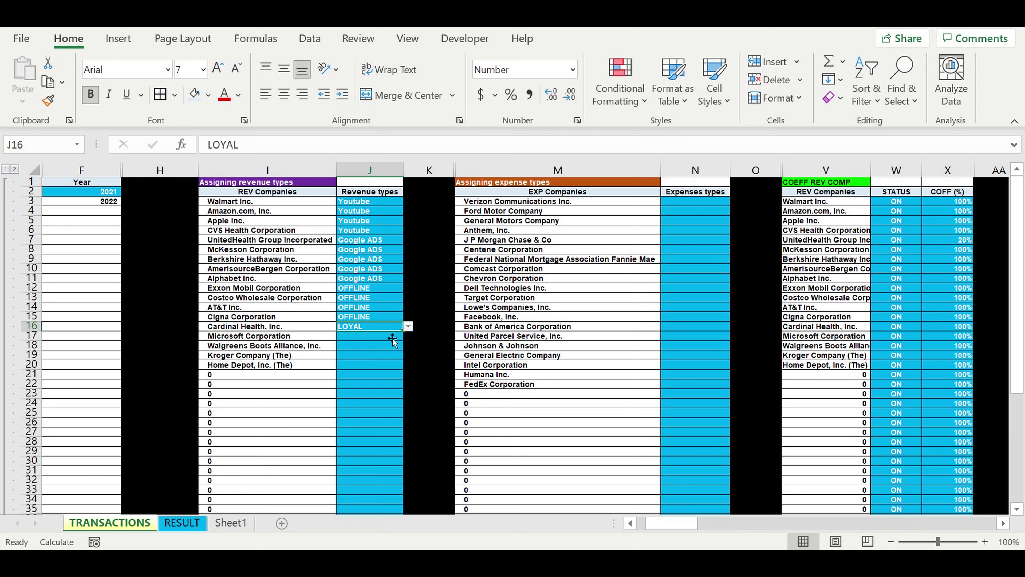
{"action": "left_click_drag", "start_coordinate": [402, 330], "coordinate": [403, 368]}
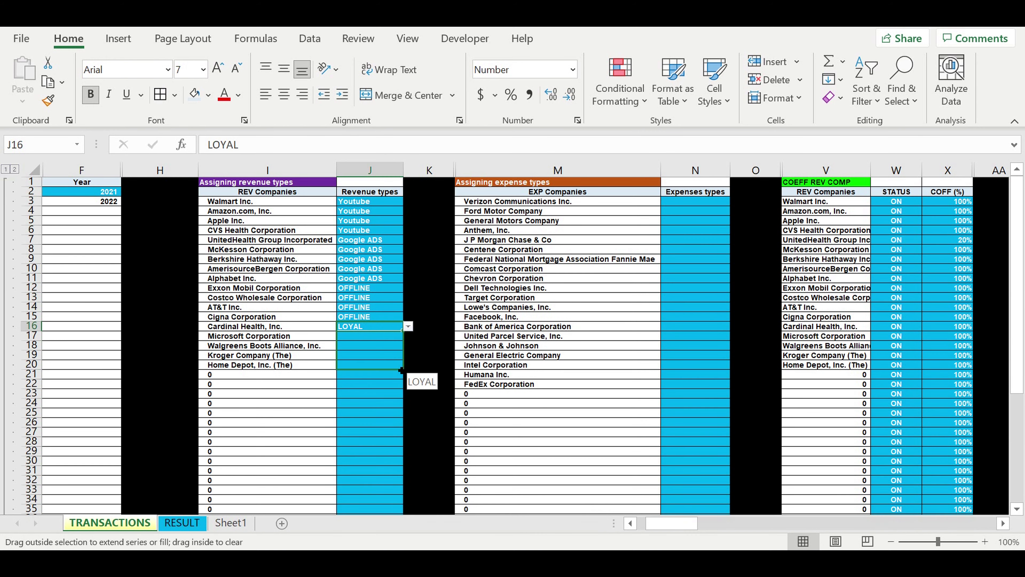
{"action": "left_click", "coordinate": [381, 414]}
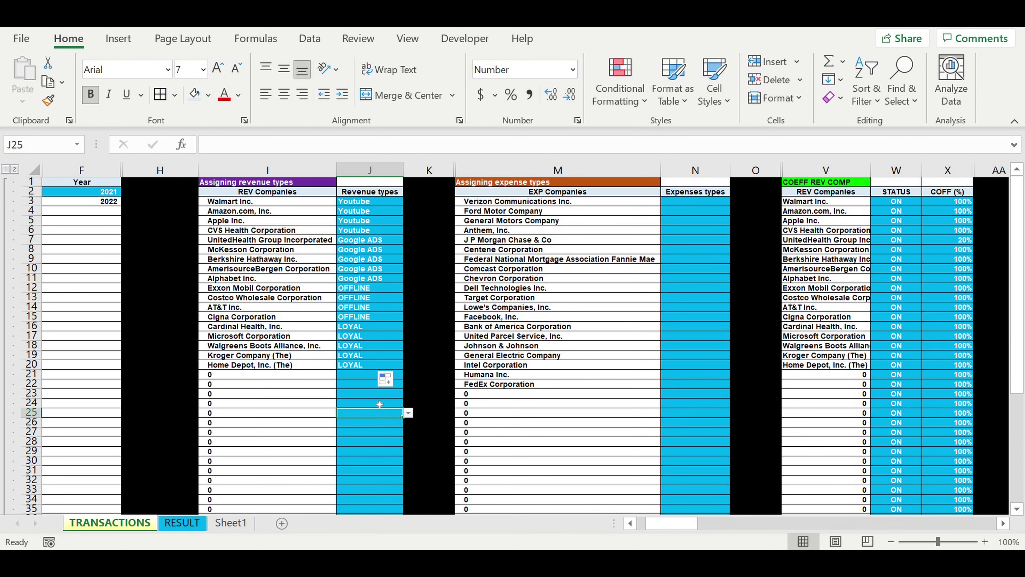
{"action": "left_click_drag", "start_coordinate": [360, 204], "coordinate": [368, 365]}
{"action": "left_click", "coordinate": [597, 272]}
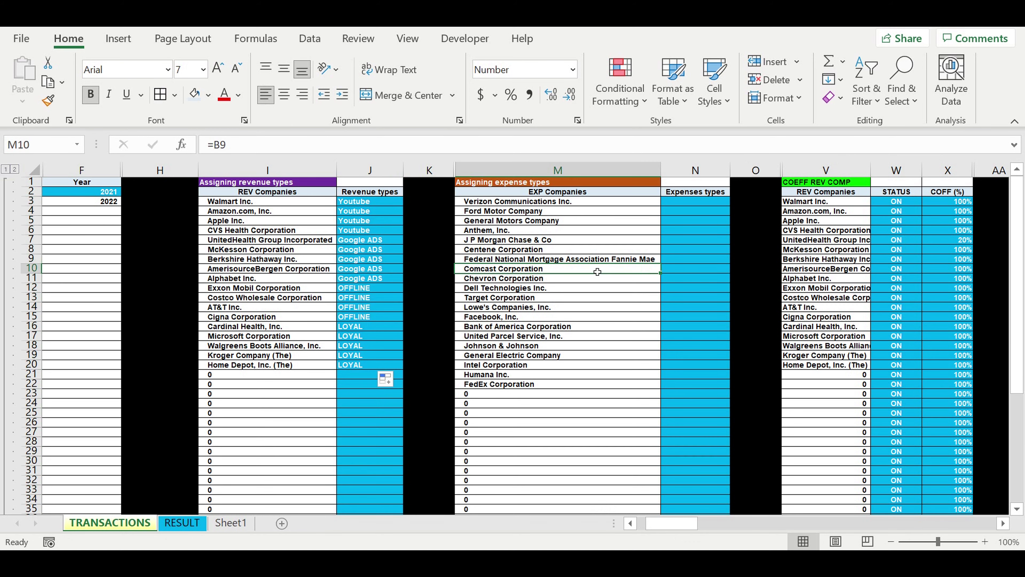
Assign the expense type OFFICE to Verizon Communications Inc. and fill it down to General Motors Company (N3:N5).
{"action": "left_click", "coordinate": [691, 204]}
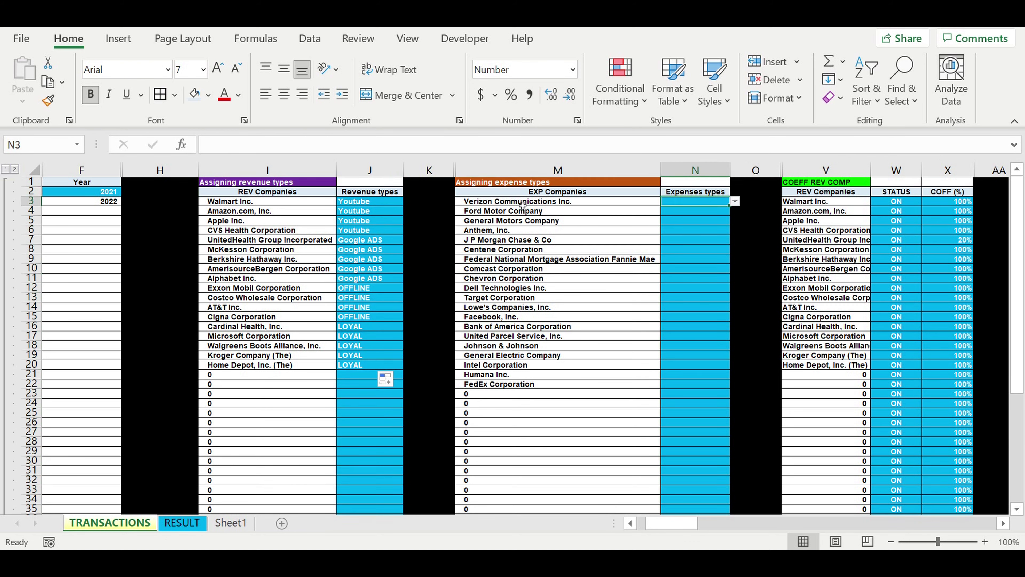
{"action": "left_click_drag", "start_coordinate": [523, 205], "coordinate": [524, 387]}
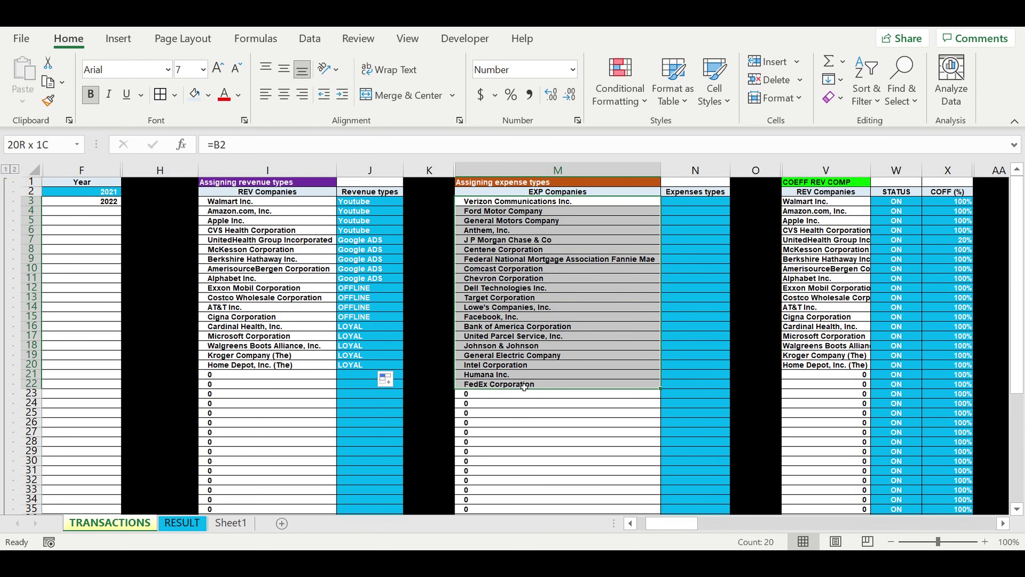
{"action": "left_click", "coordinate": [1003, 523]}
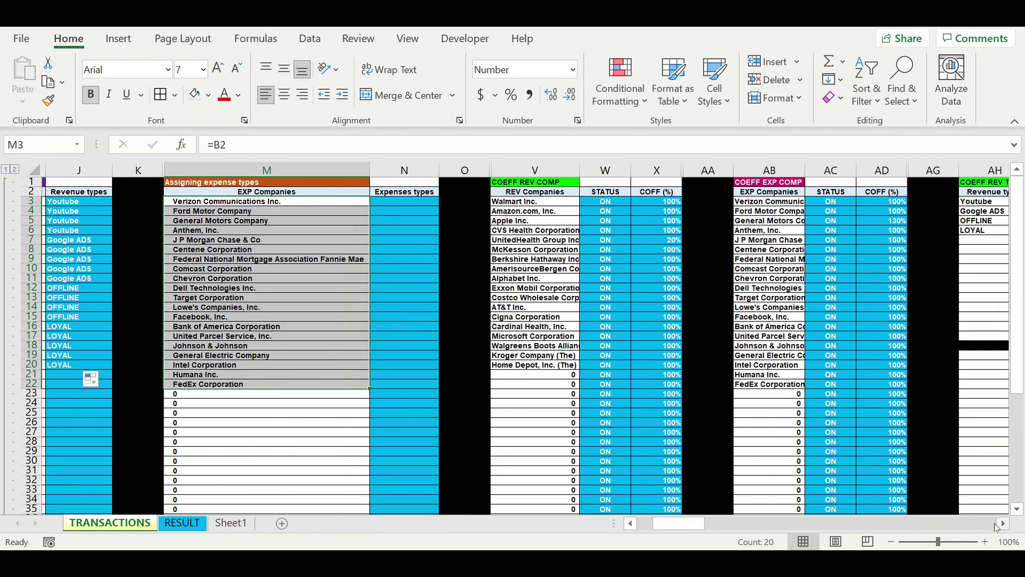
{"action": "left_click", "coordinate": [398, 201]}
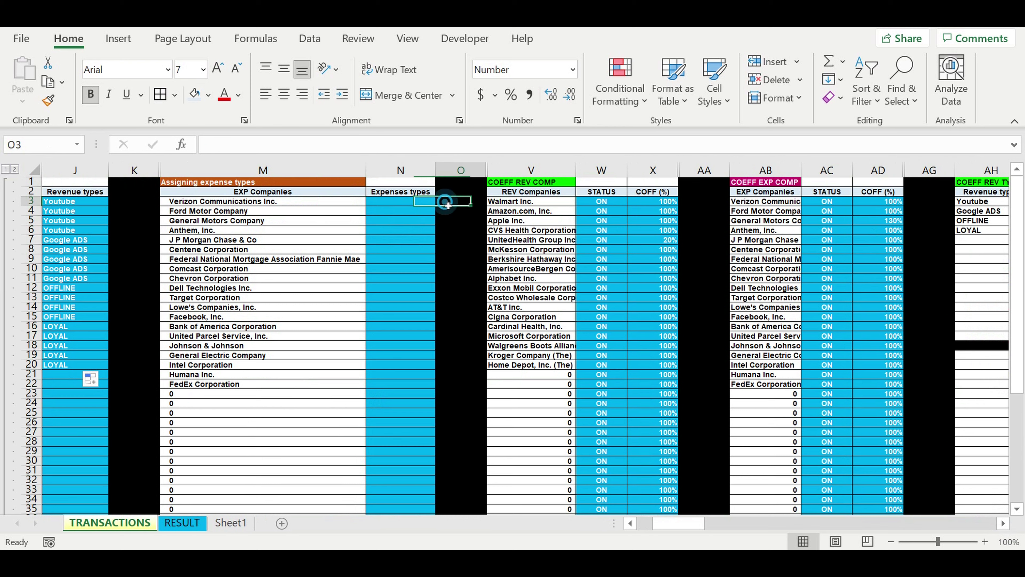
{"action": "left_click", "coordinate": [440, 202]}
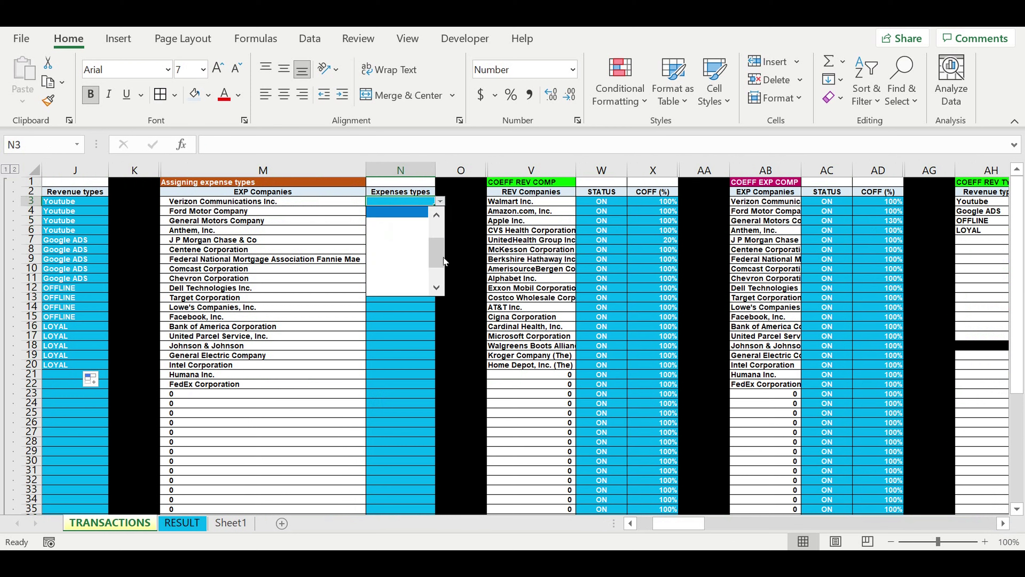
{"action": "scroll", "coordinate": [437, 251], "scroll_direction": "up", "scroll_amount": 2}
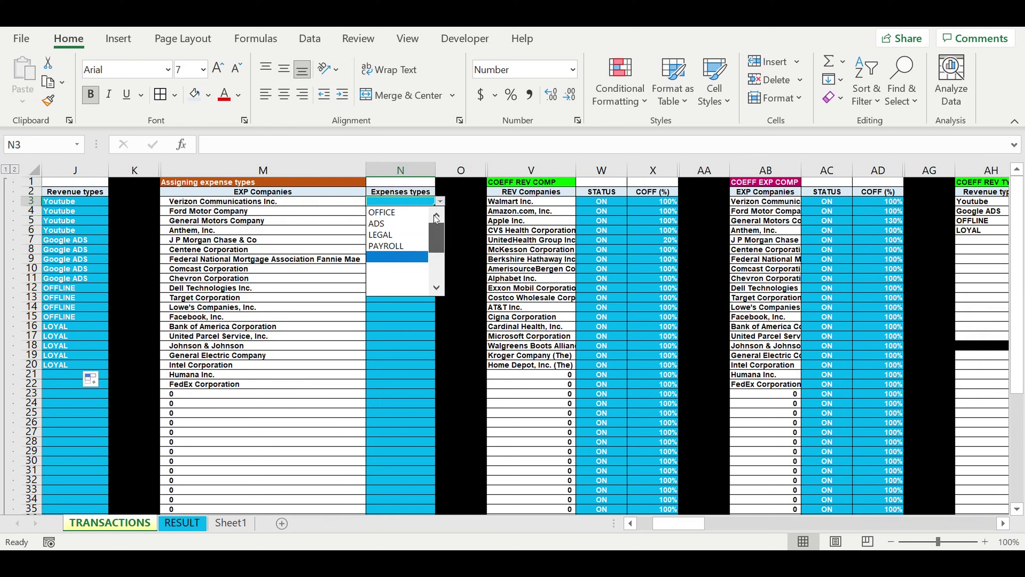
{"action": "left_click", "coordinate": [412, 217]}
{"action": "left_click_drag", "start_coordinate": [434, 205], "coordinate": [436, 233]}
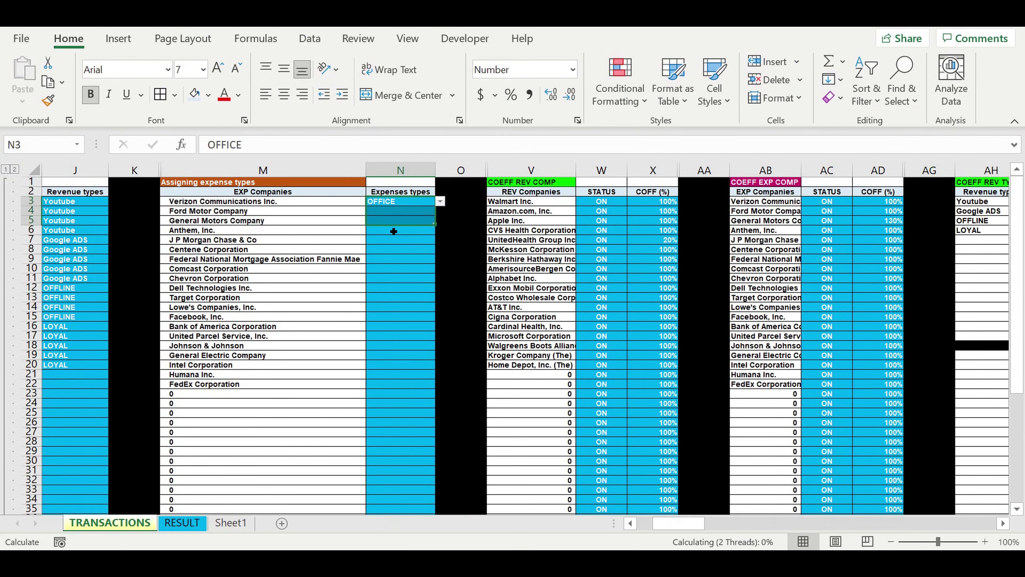
Assign ADS to Anthem, Inc. and fill it down to Federal National Mortgage Association Fannie Mae (N6:N9).
{"action": "left_click", "coordinate": [393, 230]}
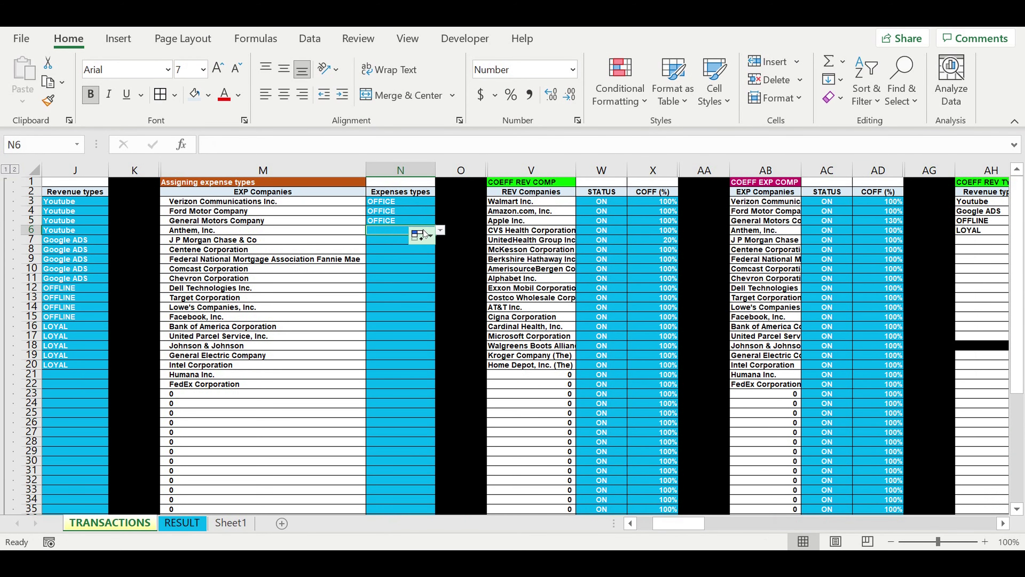
{"action": "left_click", "coordinate": [440, 230]}
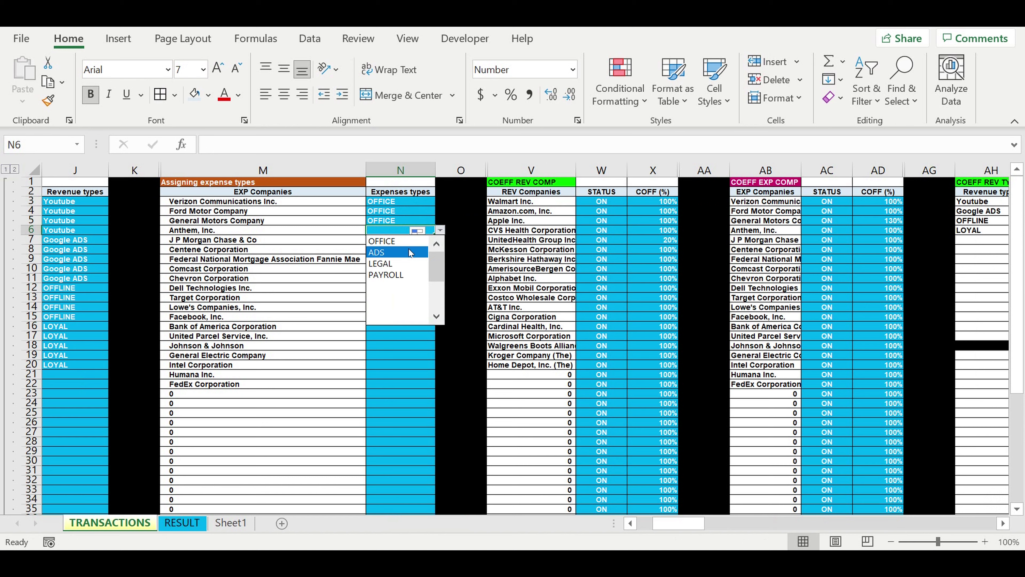
{"action": "left_click", "coordinate": [408, 248]}
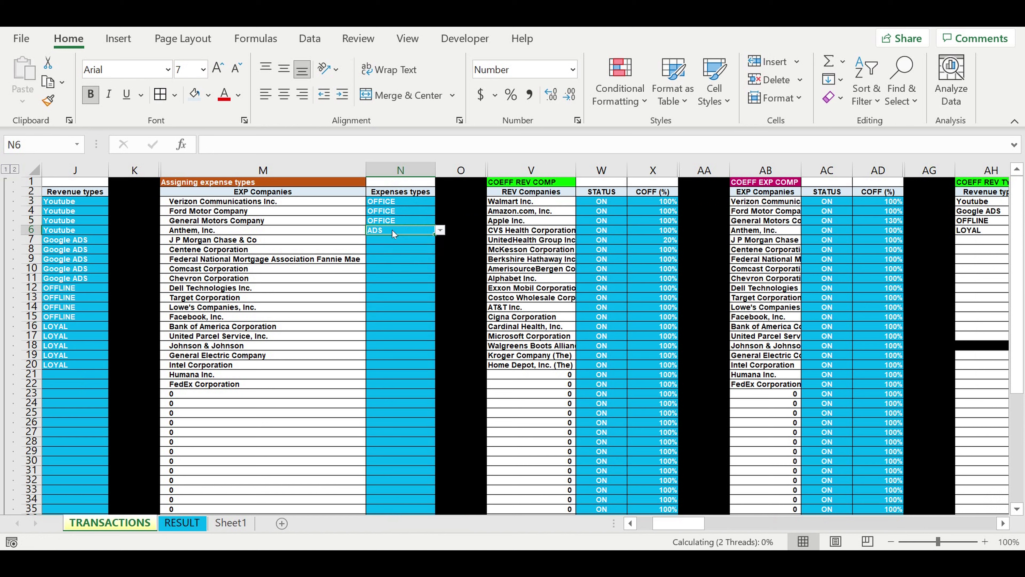
{"action": "key", "text": "Down"}
{"action": "key", "text": "Down"}
{"action": "key", "text": "Down"}
{"action": "left_click", "coordinate": [415, 234]}
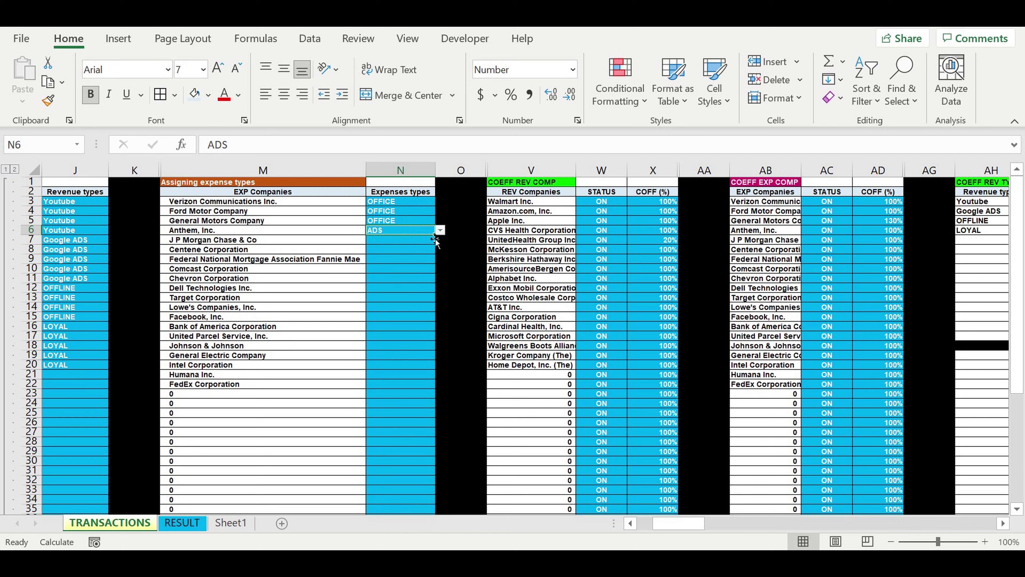
{"action": "mouse_move", "coordinate": [436, 234]}
{"action": "left_mouse_down"}
{"action": "mouse_move", "coordinate": [434, 270]}
{"action": "mouse_move", "coordinate": [421, 282]}
{"action": "mouse_move", "coordinate": [400, 274]}
{"action": "left_mouse_up"}
Assign LEGAL to Comcast Corporation and fill it down to Dell Technologies Inc. (N10:N12).
{"action": "left_click", "coordinate": [399, 273]}
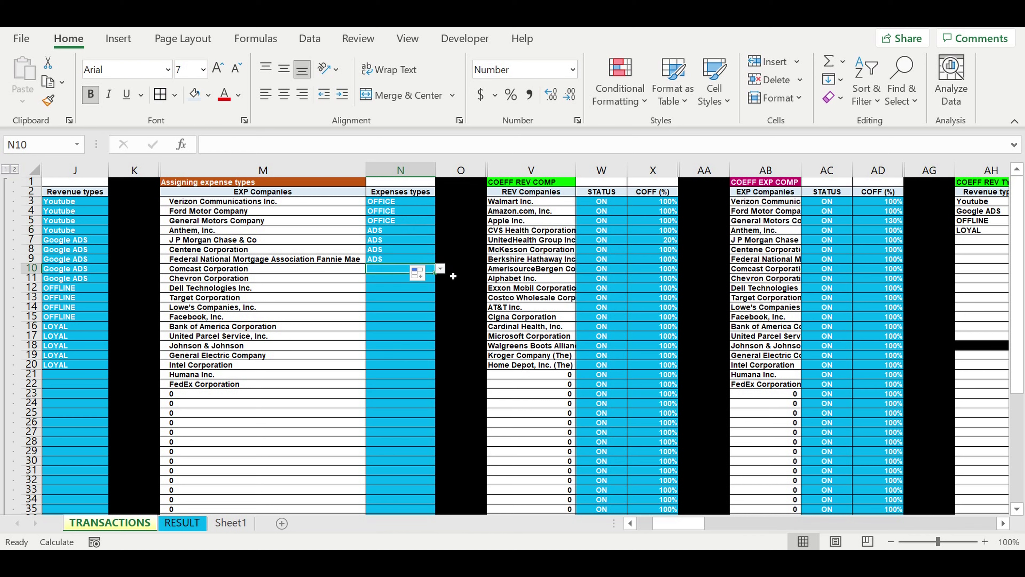
{"action": "left_click", "coordinate": [440, 271]}
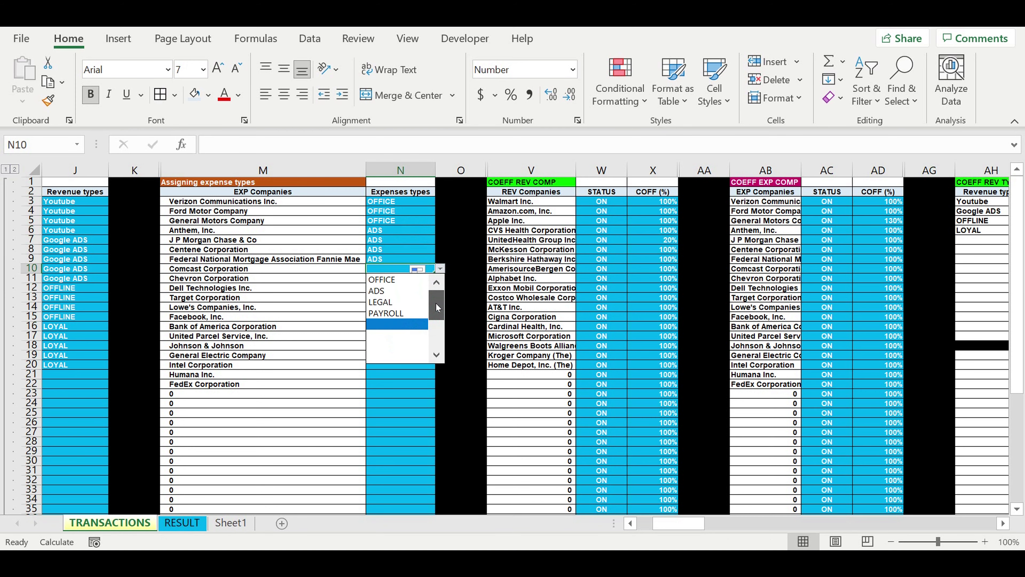
{"action": "left_click", "coordinate": [393, 303]}
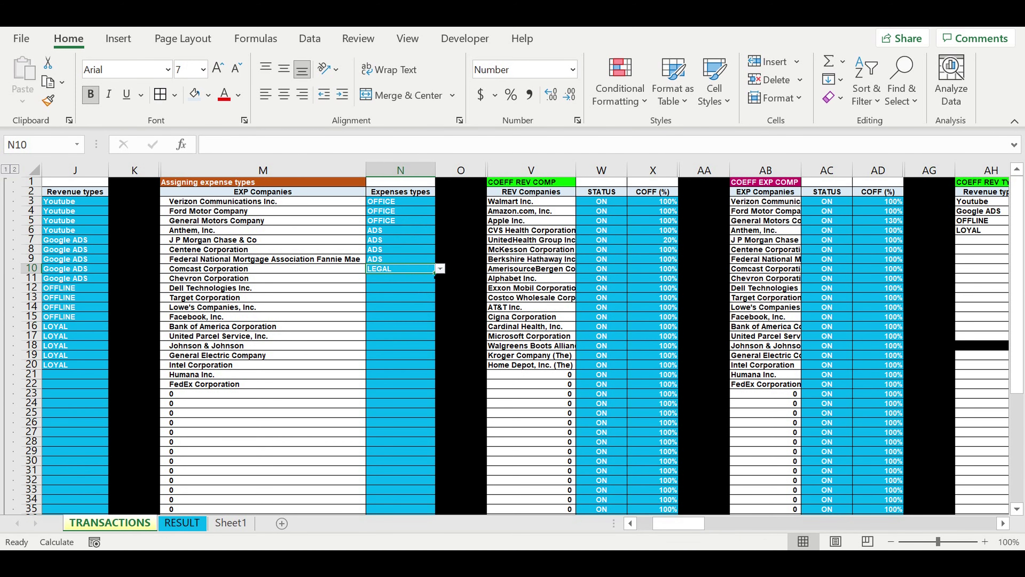
{"action": "mouse_move", "coordinate": [435, 273]}
{"action": "left_mouse_down"}
{"action": "mouse_move", "coordinate": [433, 299]}
{"action": "mouse_move", "coordinate": [395, 301]}
{"action": "left_mouse_up"}
{"action": "left_click", "coordinate": [394, 299]}
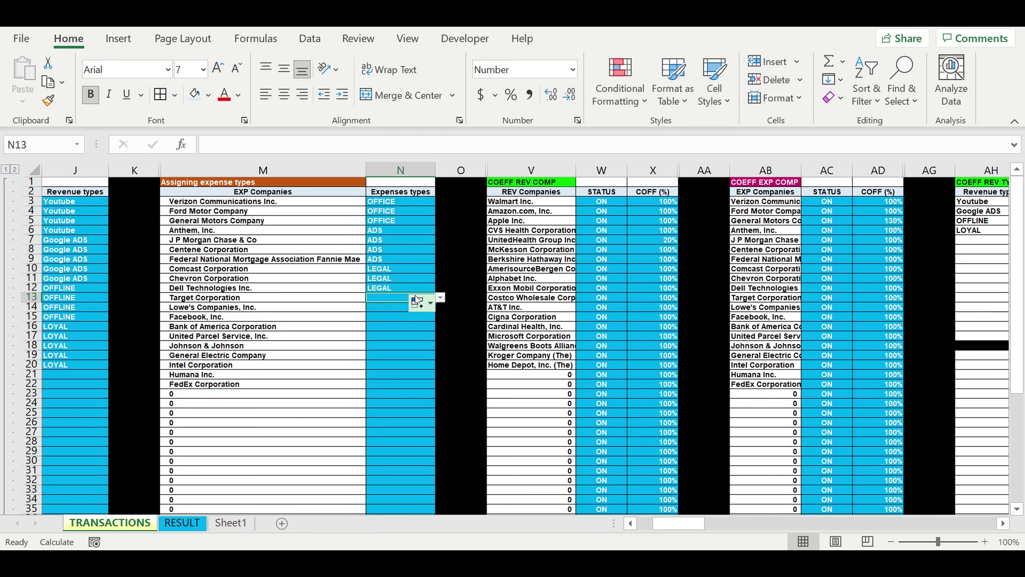
Assign the expense type PAYROLL to Target Corporation and fill it down to FedEx Corporation (N13:N22).
{"action": "left_click", "coordinate": [440, 298]}
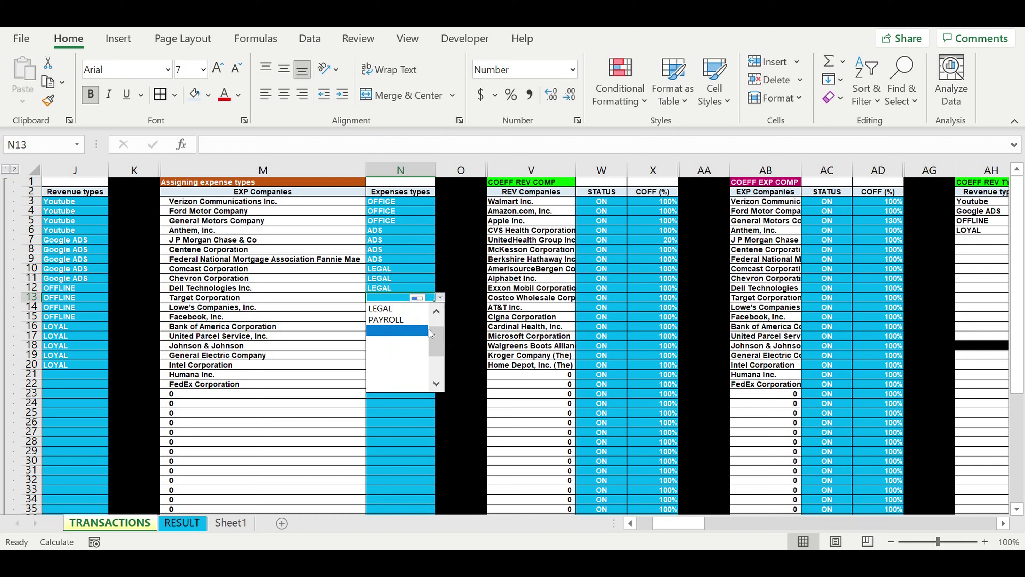
{"action": "left_click", "coordinate": [405, 320]}
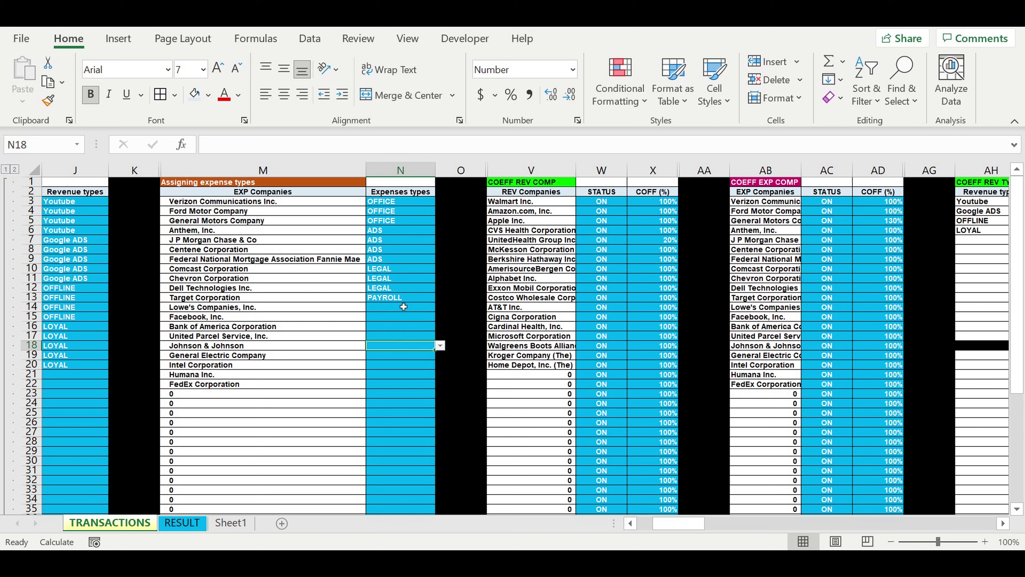
{"action": "left_click_drag", "start_coordinate": [434, 302], "coordinate": [421, 383]}
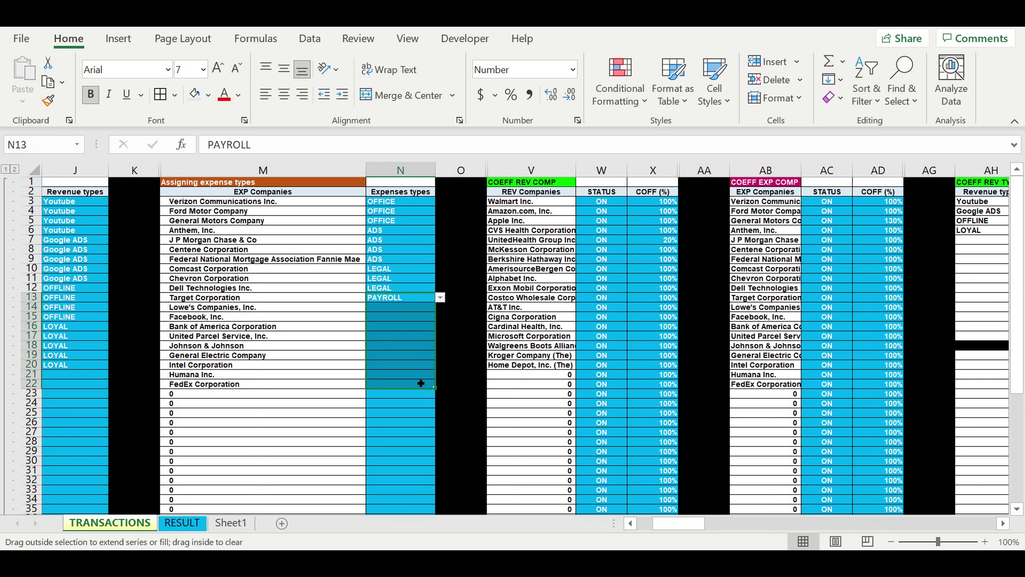
{"action": "left_click_drag", "start_coordinate": [538, 370], "coordinate": [538, 369]}
{"action": "left_click", "coordinate": [537, 368]}
{"action": "left_click", "coordinate": [563, 402]}
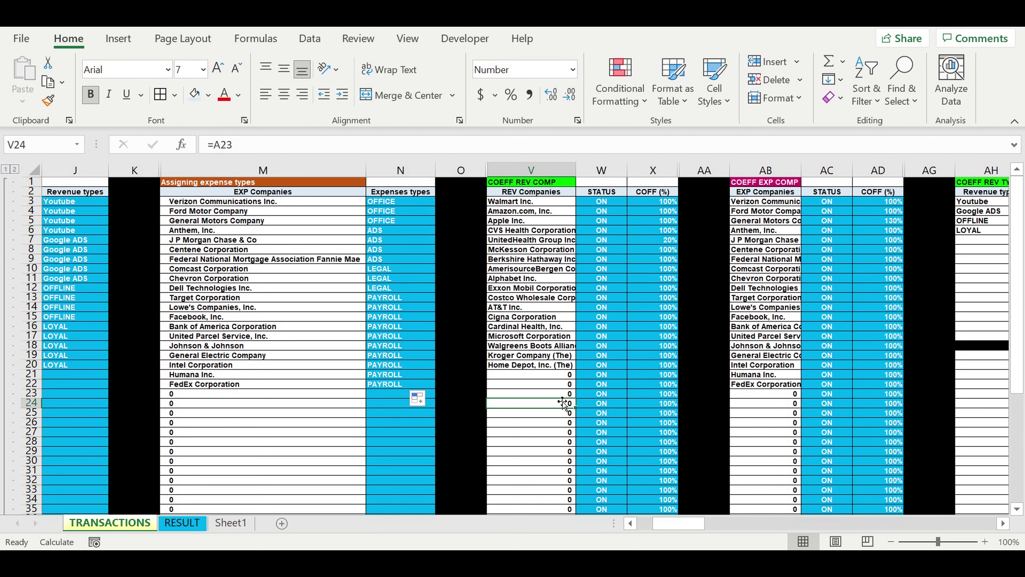
Set the start moment's month to november in B106 of the TRANSACTIONS sheet.
{"action": "left_click", "coordinate": [551, 261]}
{"action": "left_click_drag", "start_coordinate": [678, 524], "coordinate": [603, 525]}
{"action": "scroll", "coordinate": [227, 342], "scroll_direction": "down", "scroll_amount": 16}
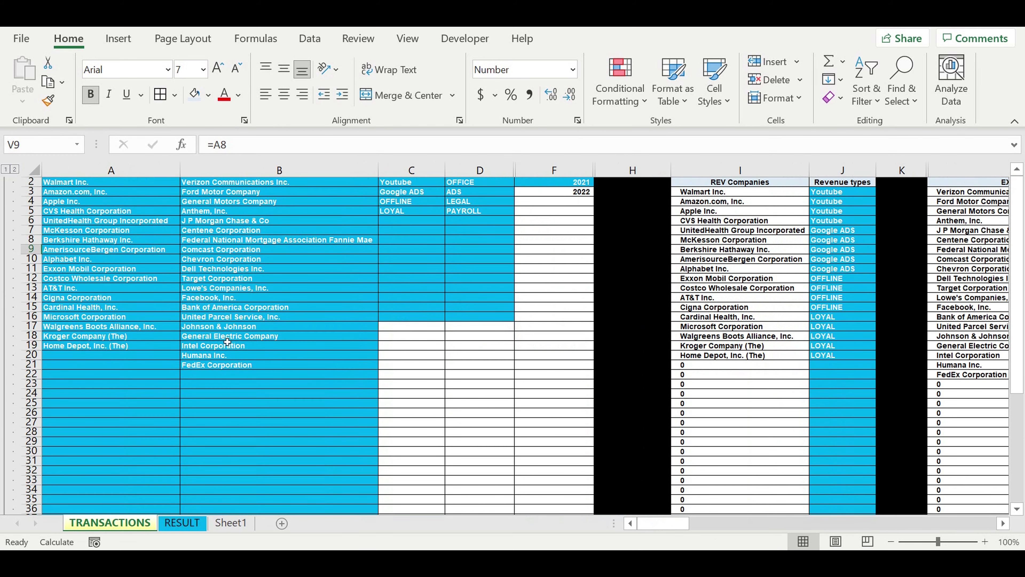
{"action": "scroll", "coordinate": [227, 342], "scroll_direction": "down", "scroll_amount": 15}
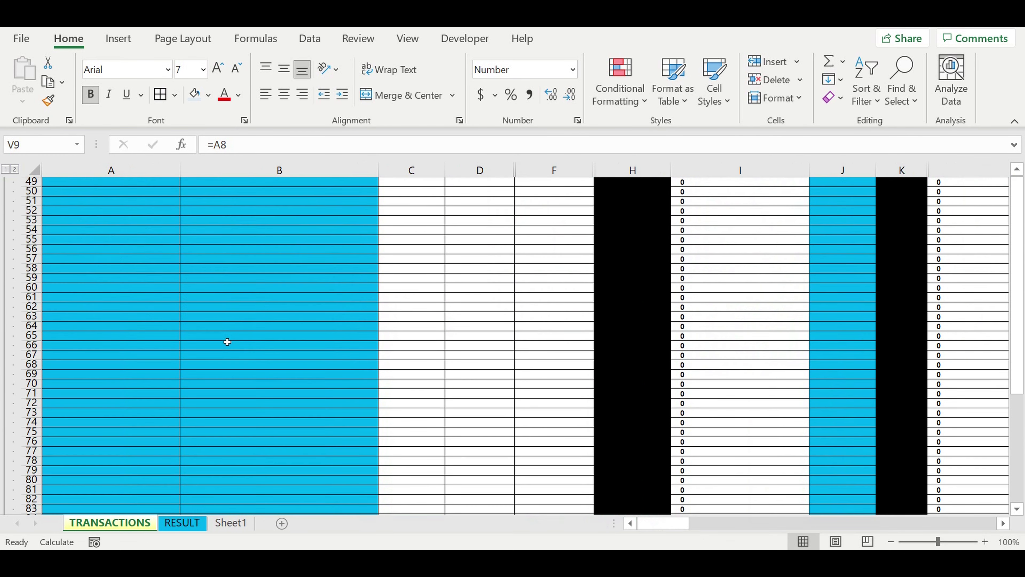
{"action": "scroll", "coordinate": [274, 282], "scroll_direction": "up", "scroll_amount": 2}
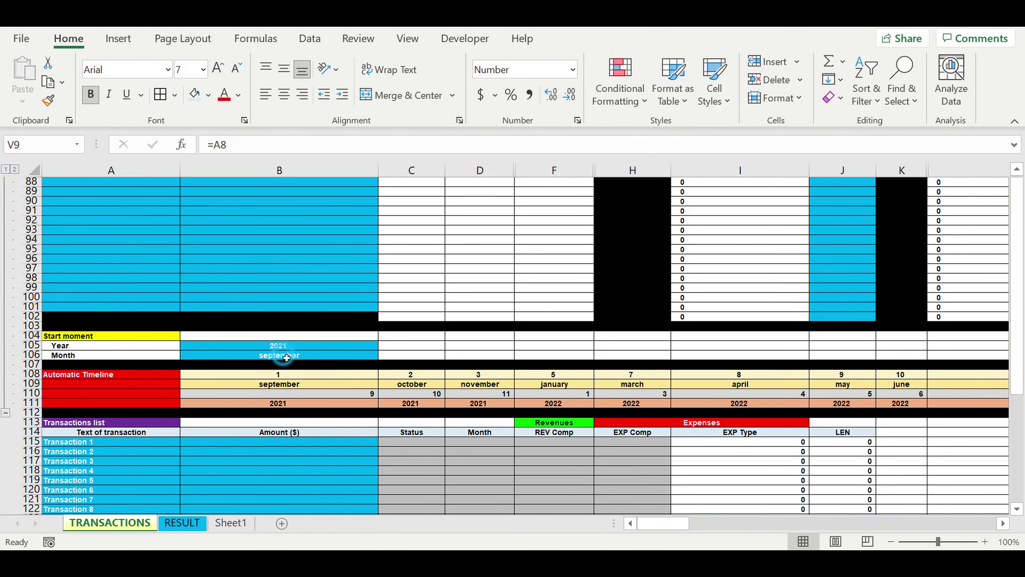
{"action": "left_click", "coordinate": [287, 357]}
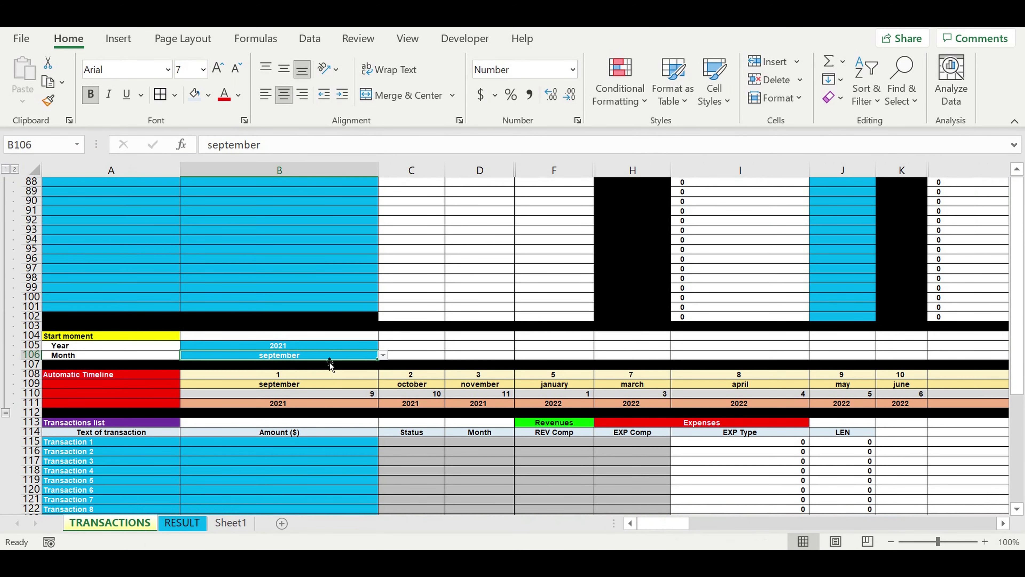
{"action": "left_click", "coordinate": [383, 356]}
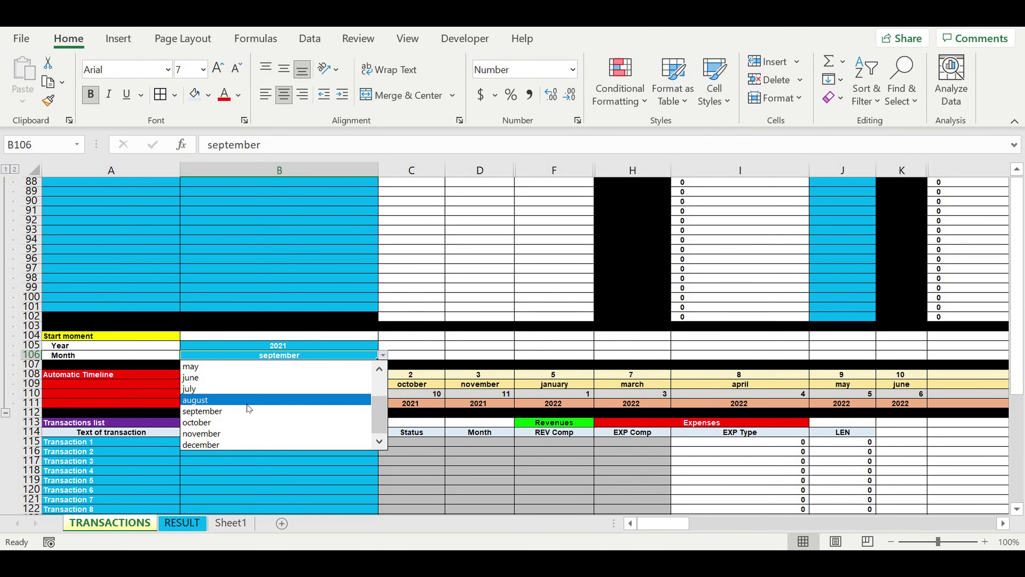
{"action": "left_click", "coordinate": [220, 437]}
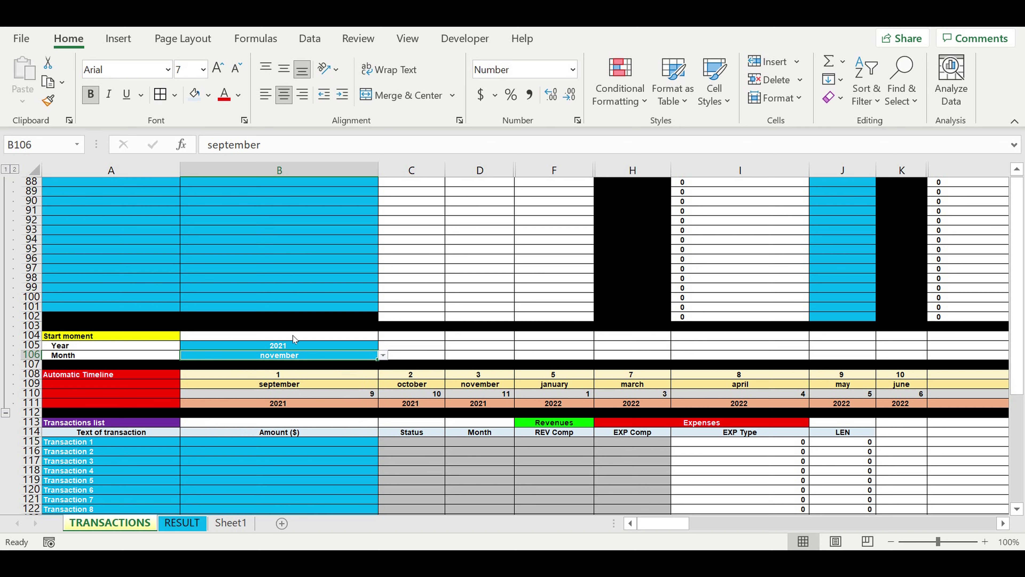
{"action": "left_click", "coordinate": [464, 358]}
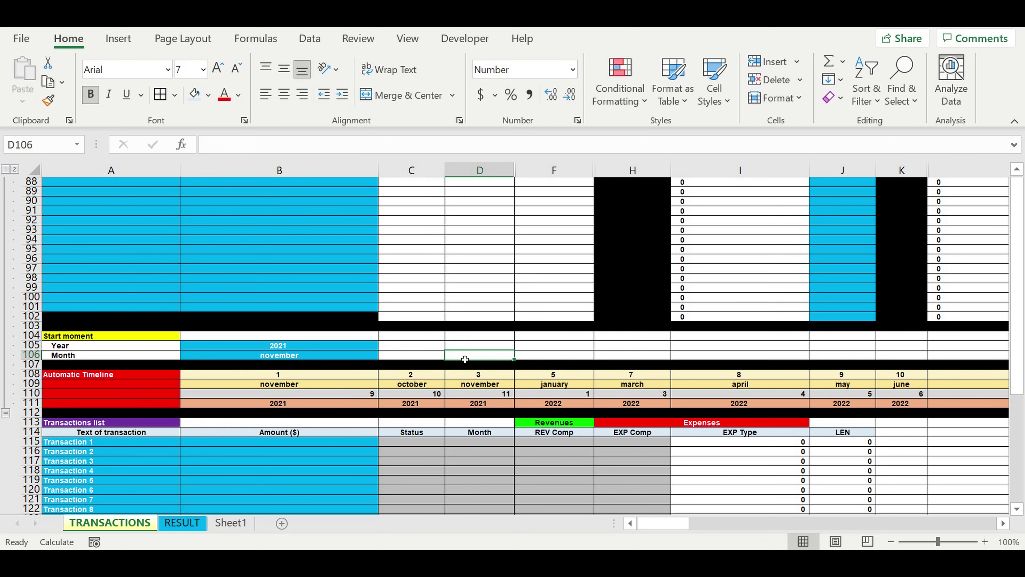
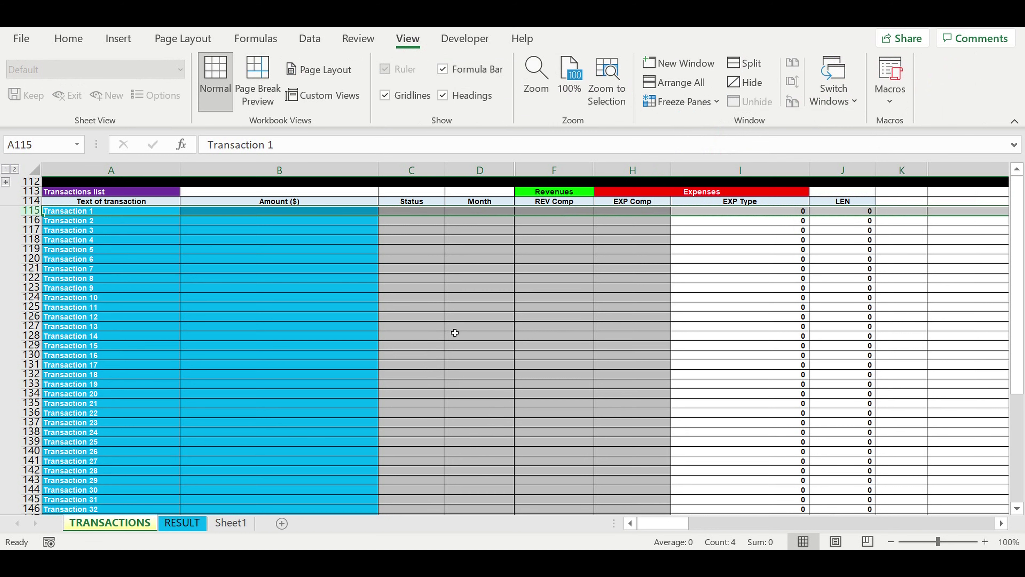
Replace the text of the first transaction in A115 with "textyyy".
{"action": "left_click", "coordinate": [270, 285]}
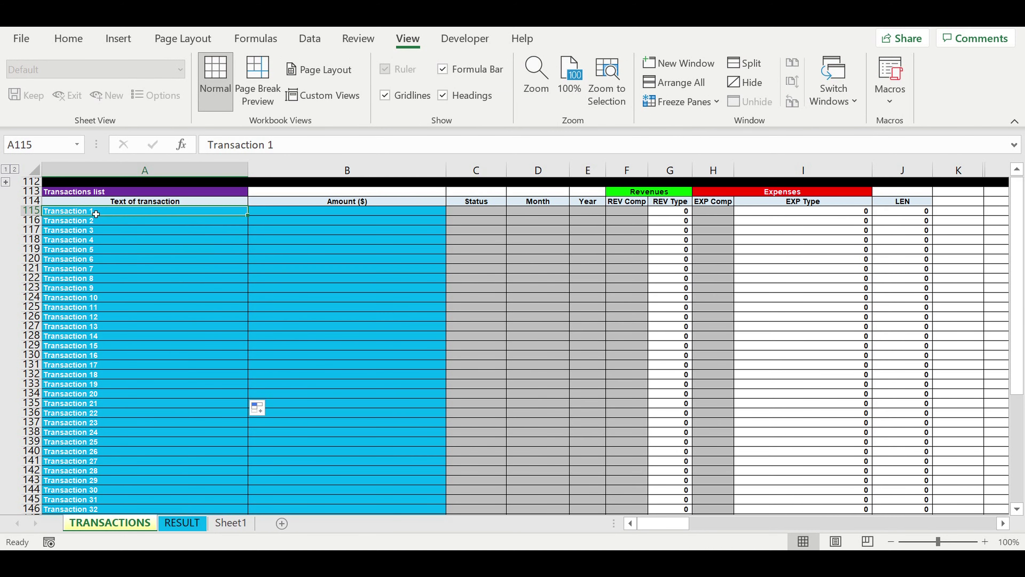
{"action": "left_click_drag", "start_coordinate": [96, 212], "coordinate": [105, 302]}
{"action": "left_click", "coordinate": [107, 249]}
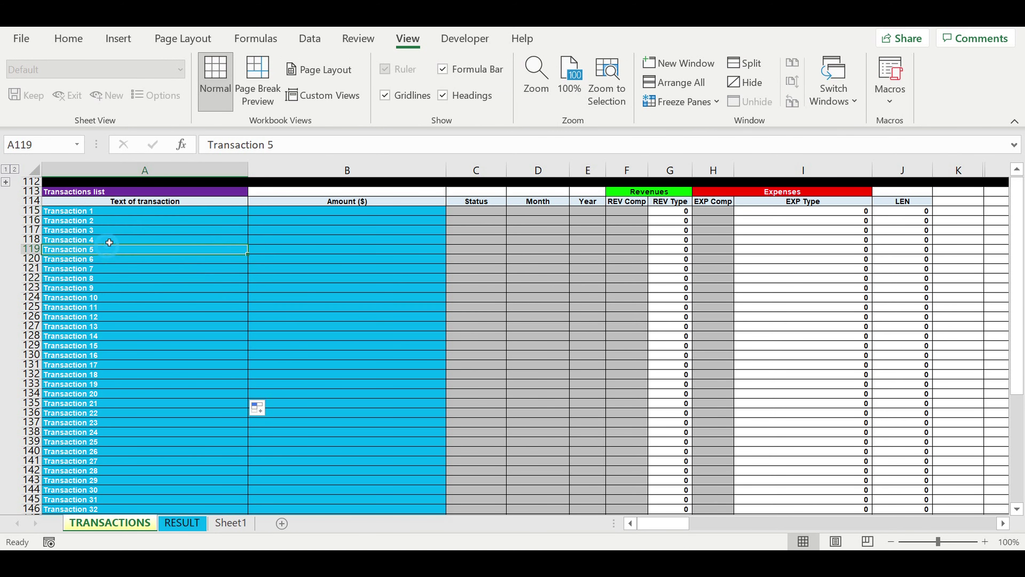
{"action": "left_click", "coordinate": [121, 211]}
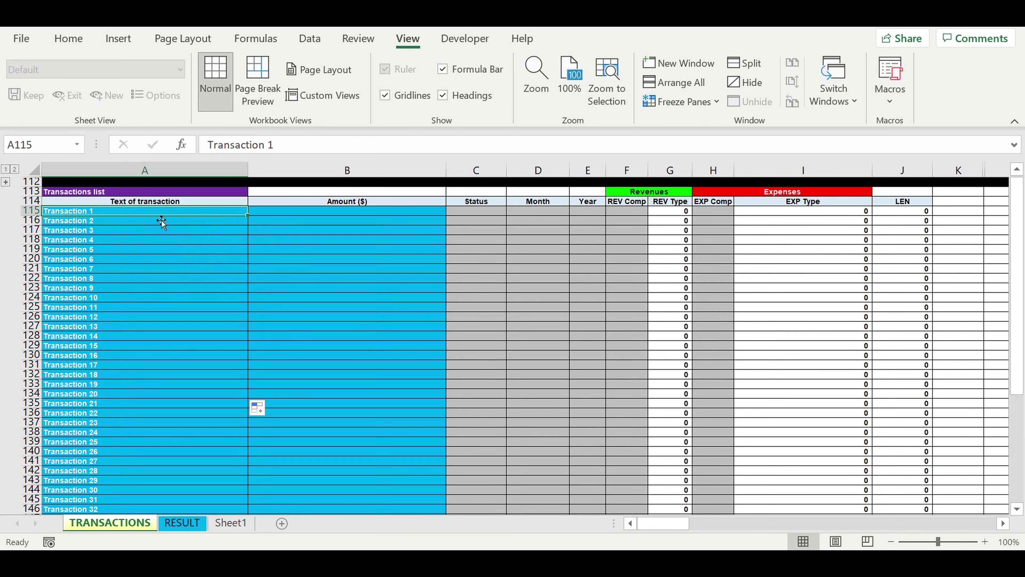
{"action": "type", "text": "text"}
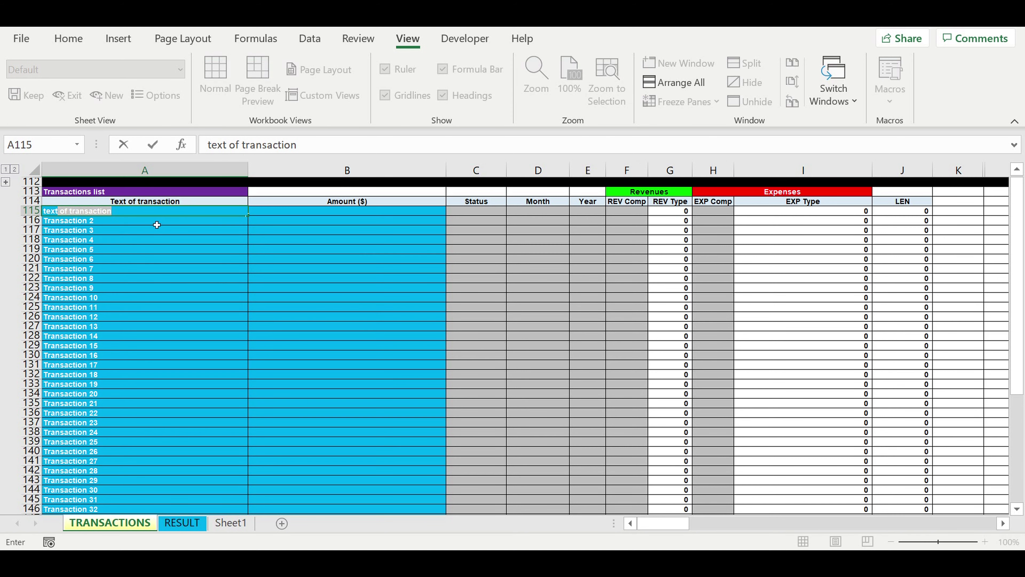
{"action": "type", "text": "yyy"}
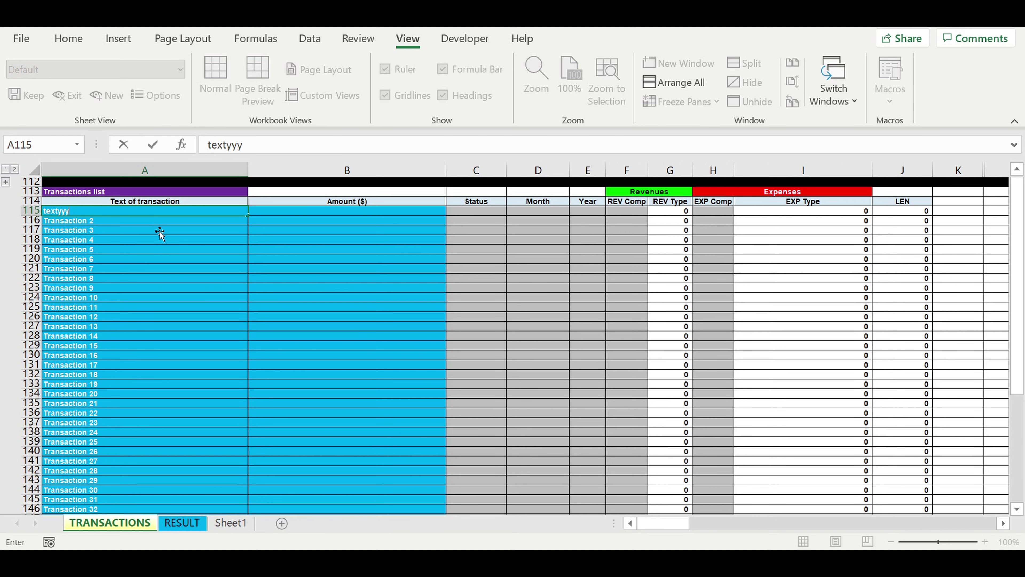
{"action": "key", "text": "Return"}
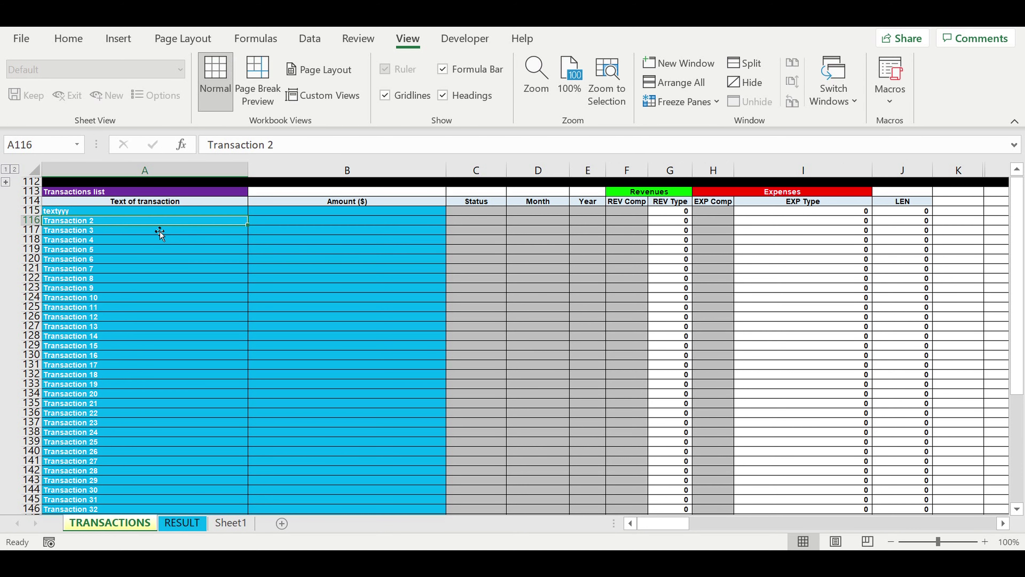
Enter an amount of 4000 for the first transaction and set its status to revenue.
{"action": "left_click", "coordinate": [311, 211]}
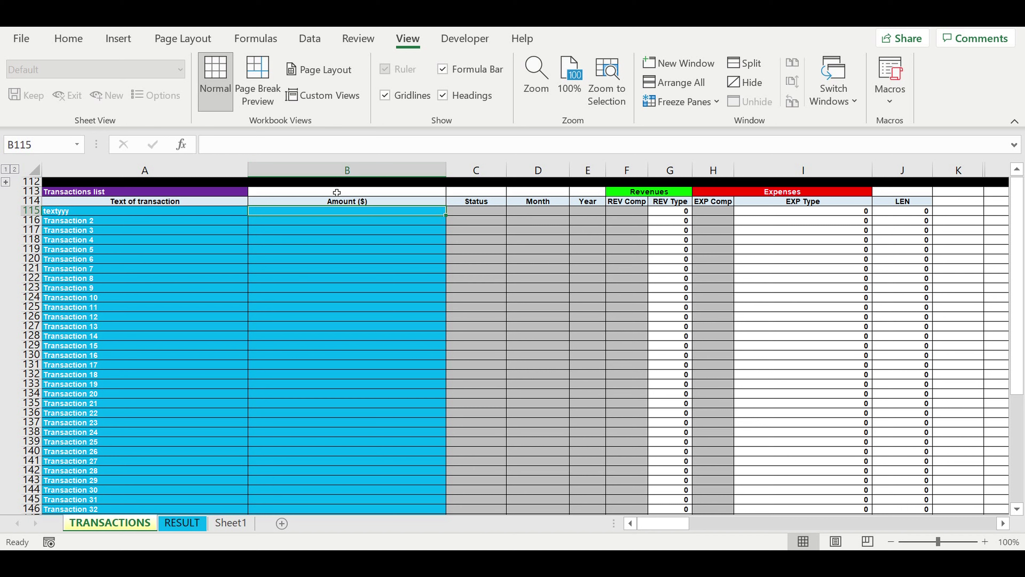
{"action": "type", "text": "4000"}
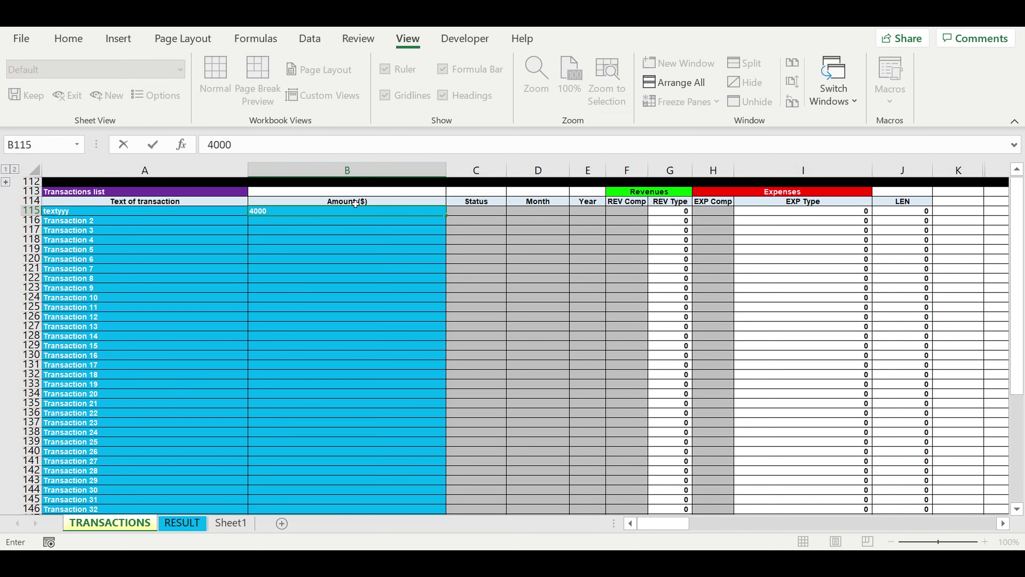
{"action": "key", "text": "Return"}
{"action": "left_click", "coordinate": [484, 211]}
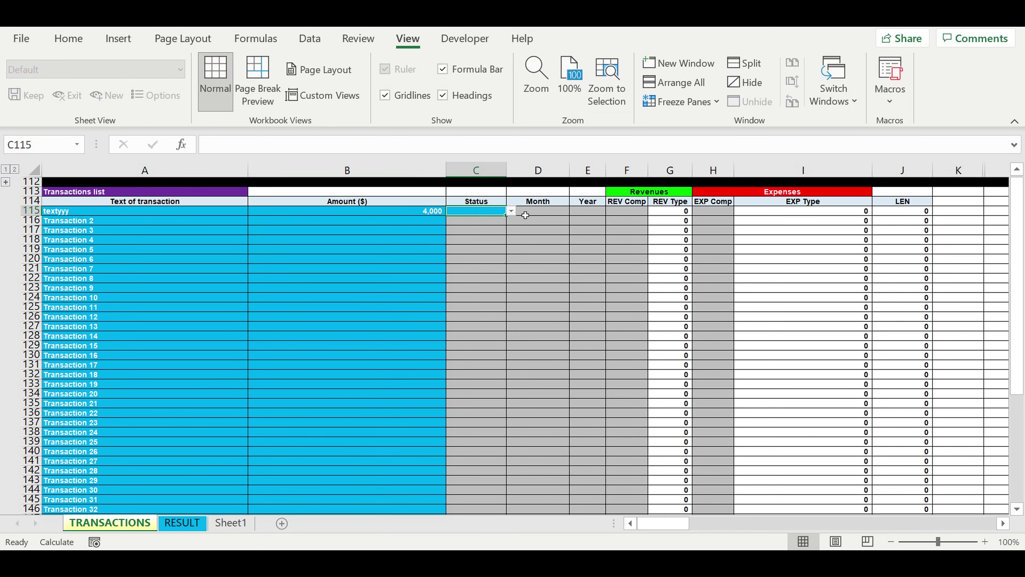
{"action": "left_click", "coordinate": [511, 212]}
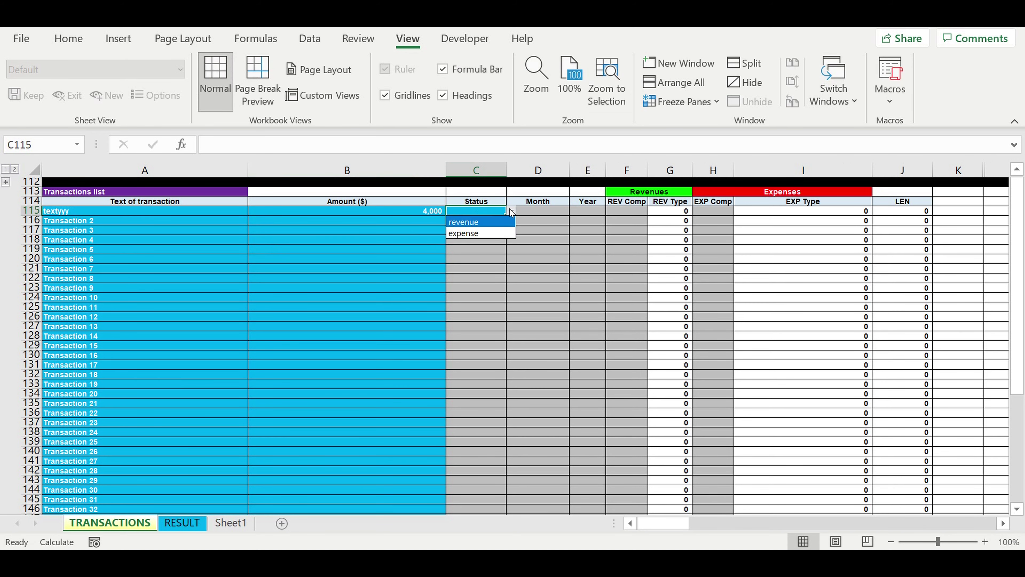
{"action": "left_click", "coordinate": [484, 222]}
{"action": "left_click", "coordinate": [484, 239]}
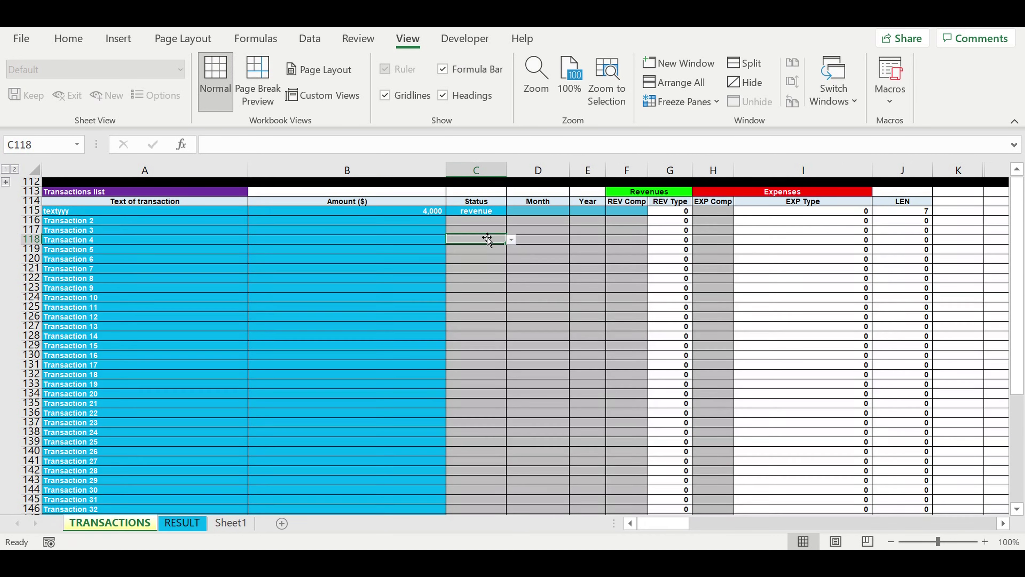
Date the first transaction by setting its month to november and its year to 2021.
{"action": "left_click", "coordinate": [540, 212]}
{"action": "left_click", "coordinate": [574, 211]}
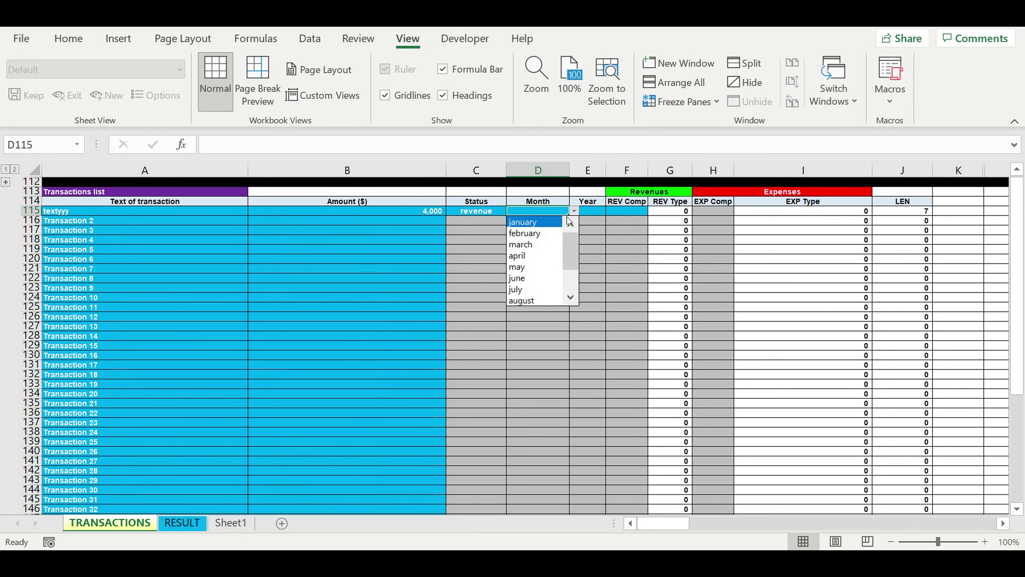
{"action": "left_click_drag", "start_coordinate": [573, 246], "coordinate": [573, 281]}
{"action": "left_click", "coordinate": [528, 289]}
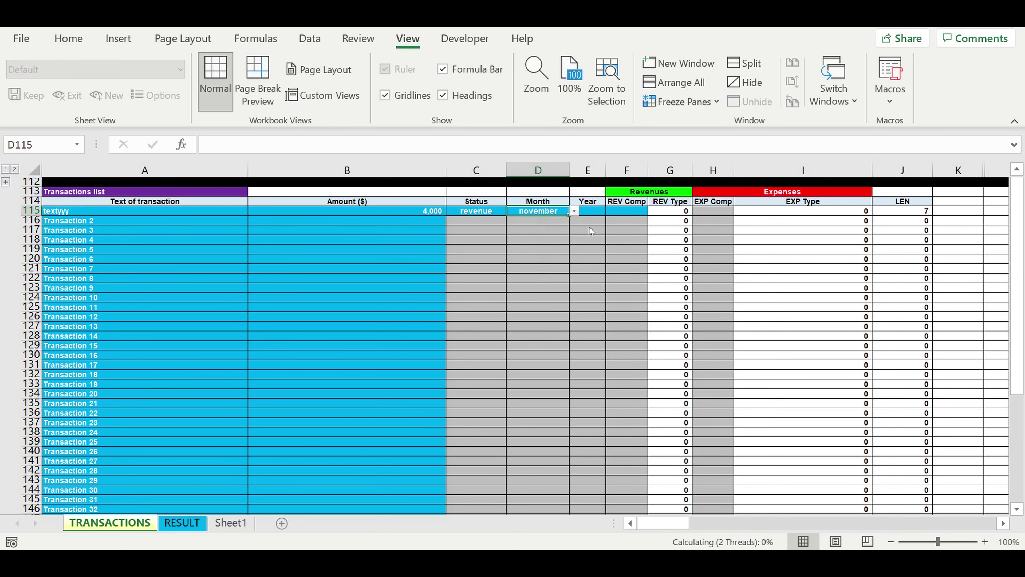
{"action": "left_click", "coordinate": [597, 211]}
{"action": "left_click", "coordinate": [610, 211]}
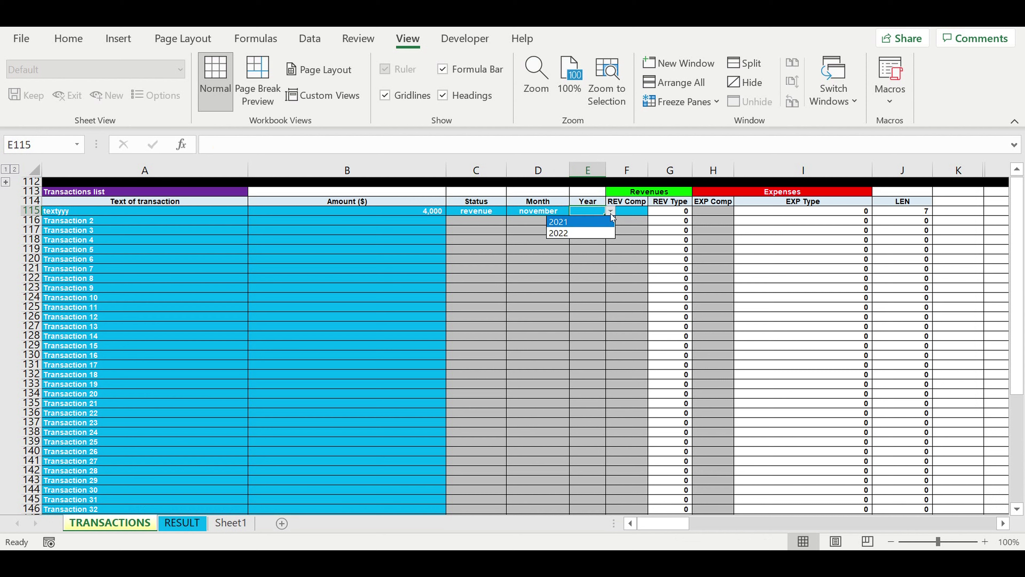
{"action": "left_click", "coordinate": [601, 226]}
Choose Walmart Inc. as the first transaction's revenue company and widen column F to fit the name.
{"action": "left_click", "coordinate": [638, 215]}
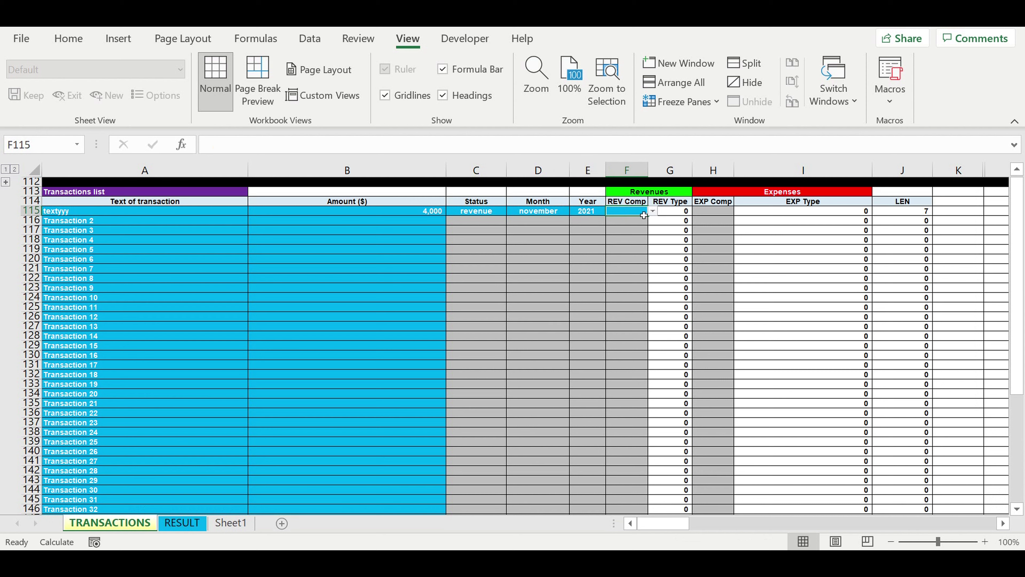
{"action": "left_click", "coordinate": [652, 212]}
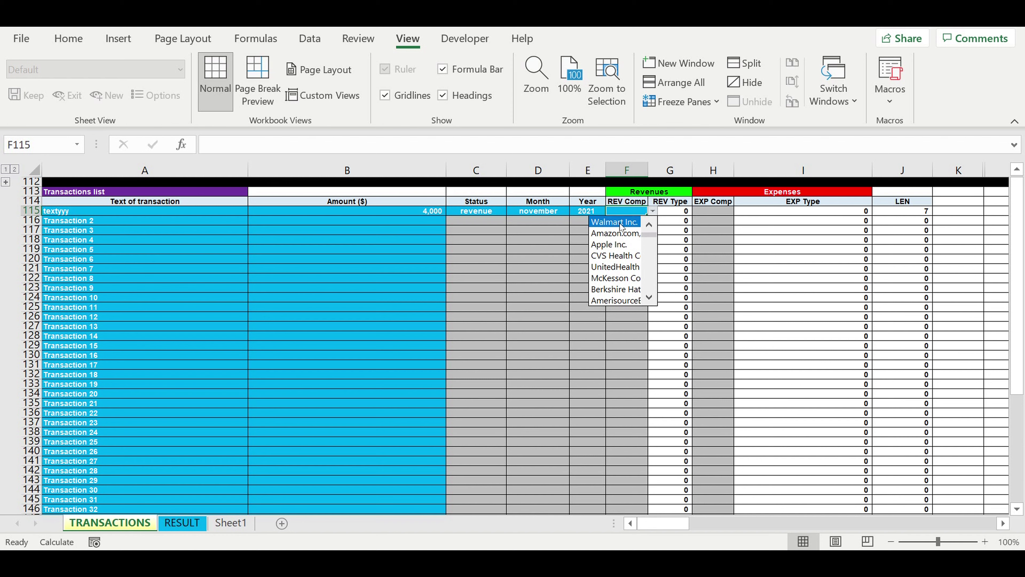
{"action": "left_click", "coordinate": [621, 222]}
{"action": "left_click_drag", "start_coordinate": [648, 170], "coordinate": [653, 175]}
{"action": "left_click", "coordinate": [685, 250]}
{"action": "left_click", "coordinate": [685, 215]}
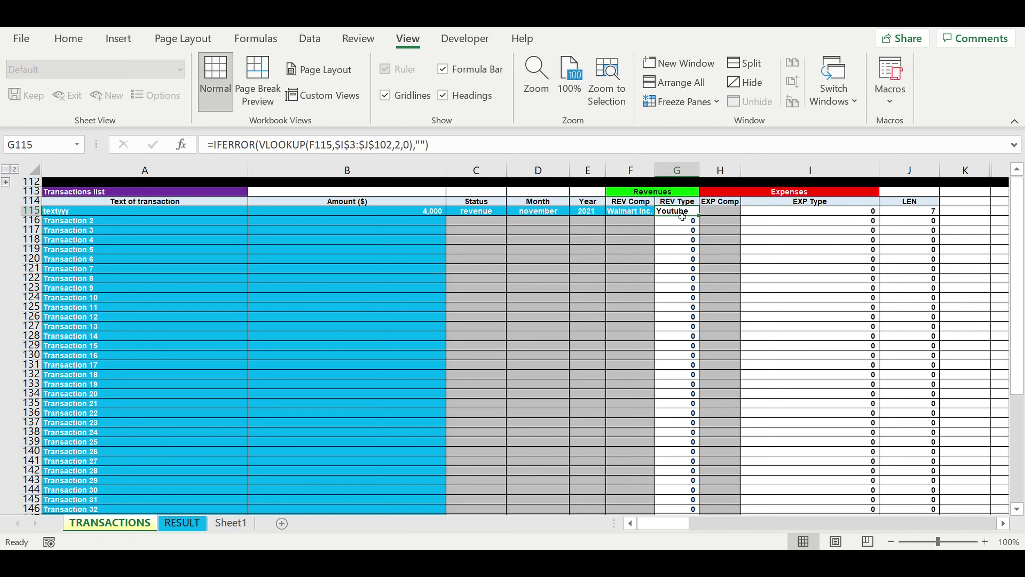
{"action": "left_click", "coordinate": [661, 258]}
{"action": "left_click", "coordinate": [431, 269]}
{"action": "left_click", "coordinate": [529, 242]}
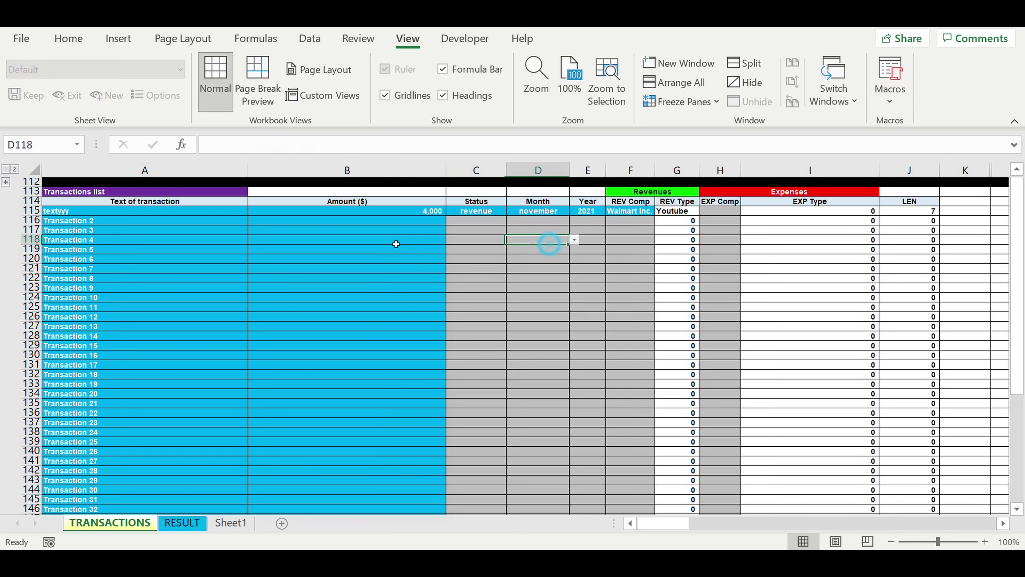
{"action": "left_click", "coordinate": [122, 213]}
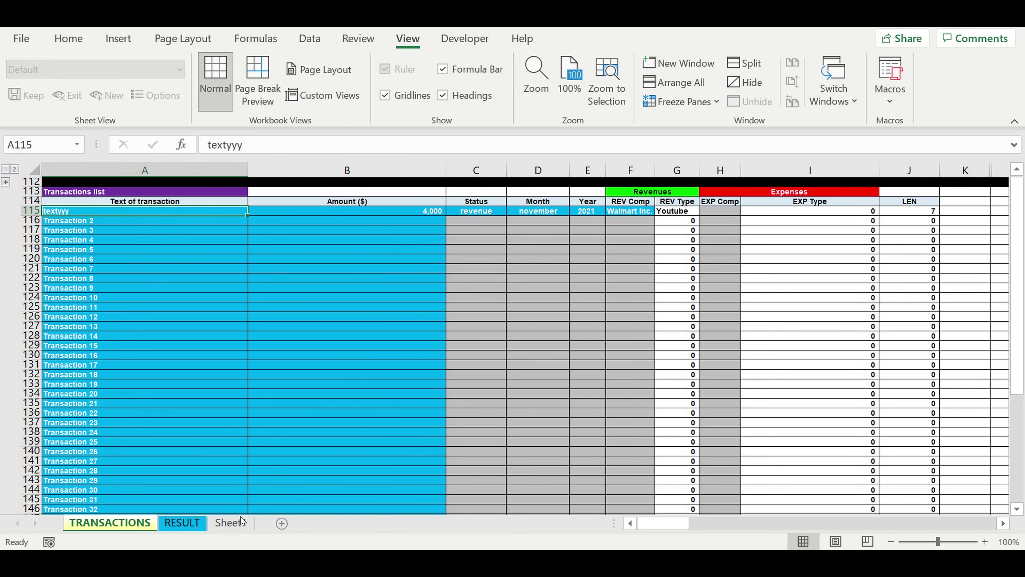
Check the november 2021 Youtube revenue in the BY TYPE table of the RESULT sheet.
{"action": "left_click", "coordinate": [181, 523]}
{"action": "left_click", "coordinate": [256, 451]}
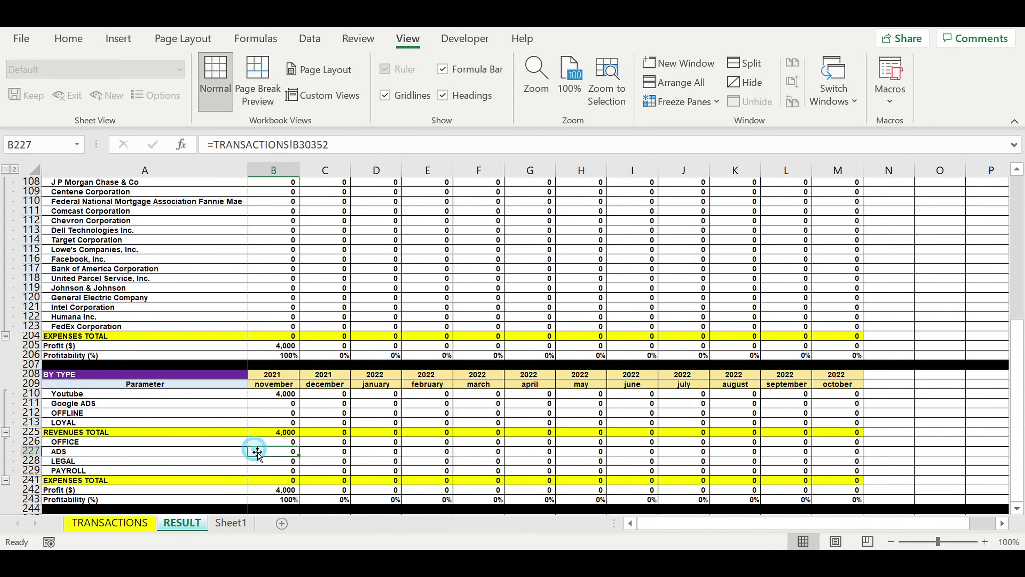
{"action": "left_click", "coordinate": [267, 394]}
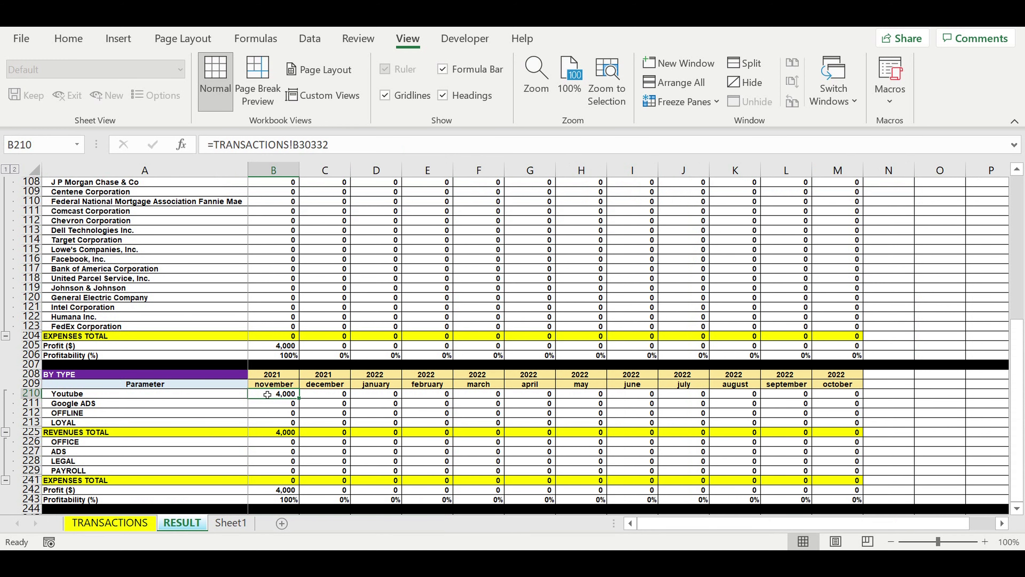
{"action": "left_click", "coordinate": [85, 393]}
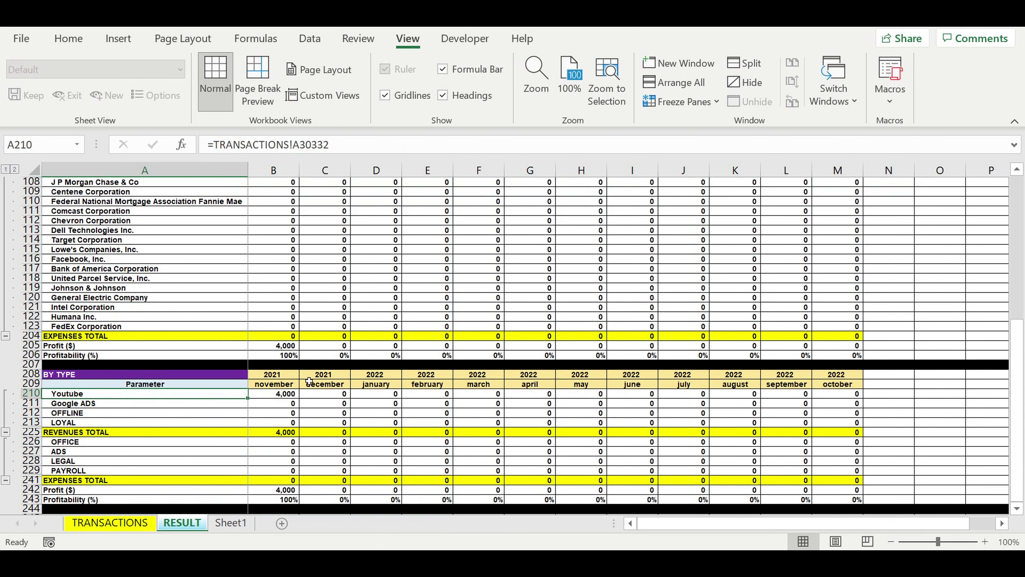
{"action": "scroll", "coordinate": [311, 383], "scroll_direction": "up", "scroll_amount": 3}
{"action": "scroll", "coordinate": [314, 460], "scroll_direction": "down", "scroll_amount": 2}
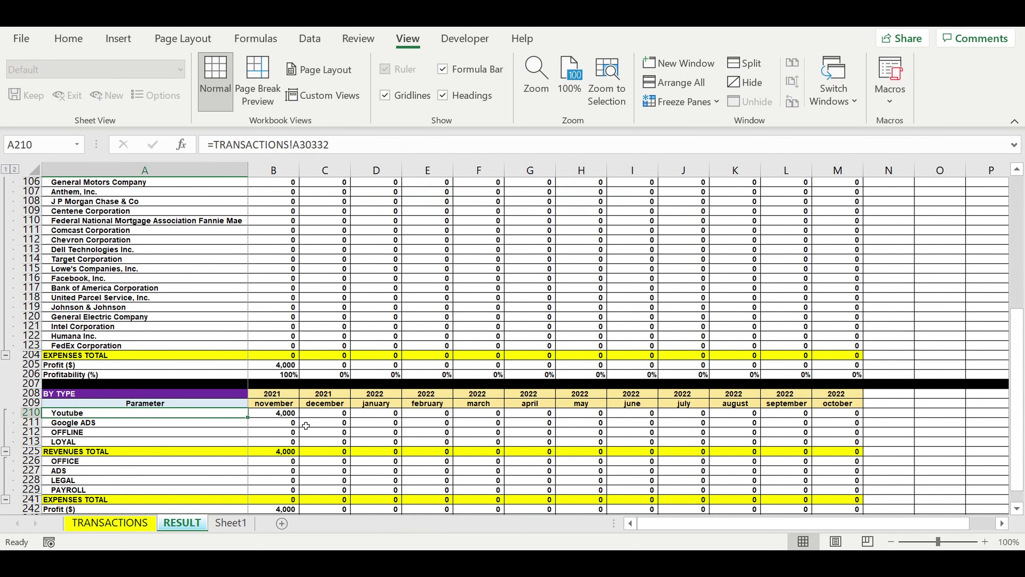
Review the november 2021 Youtube revenue and the revenue companies' november amounts in the BY COMPANY table.
{"action": "left_click", "coordinate": [271, 417]}
{"action": "scroll", "coordinate": [270, 417], "scroll_direction": "up", "scroll_amount": 8}
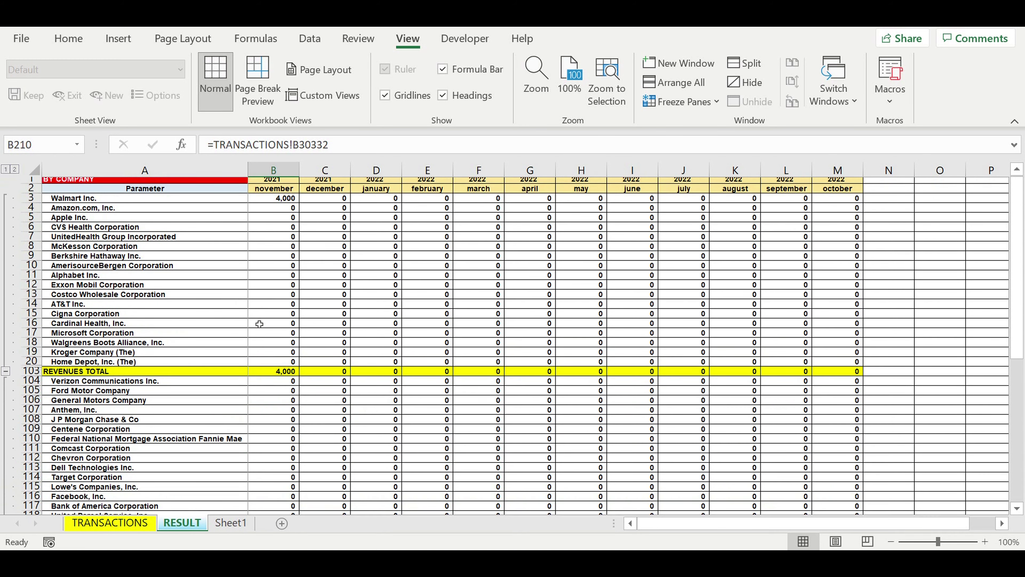
{"action": "left_click_drag", "start_coordinate": [224, 203], "coordinate": [291, 366]}
On the TRANSACTIONS sheet, enter an amount of 5000 for Transaction 2 and set its status to revenue.
{"action": "left_click", "coordinate": [111, 522]}
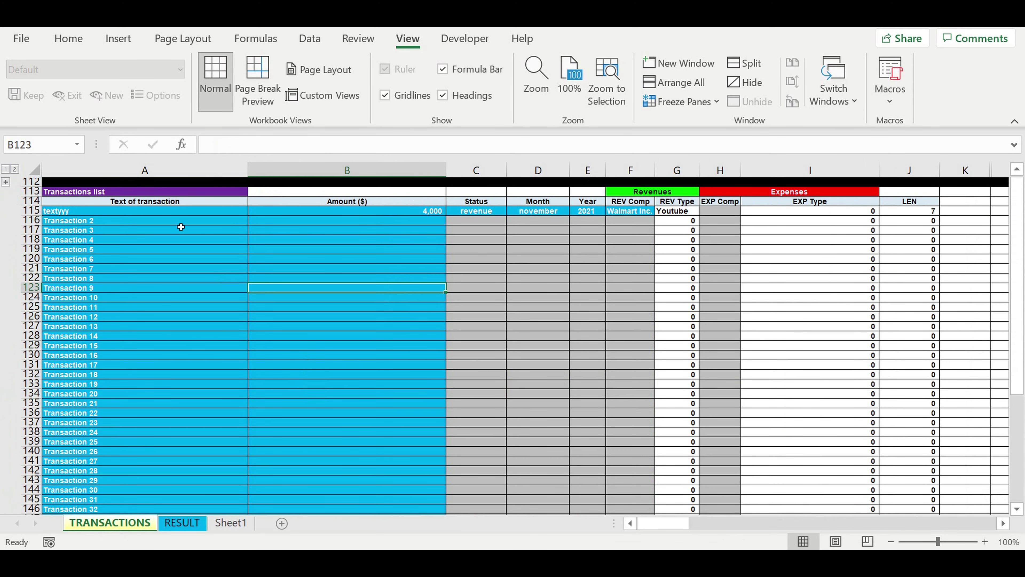
{"action": "left_click", "coordinate": [165, 223]}
{"action": "left_click", "coordinate": [360, 224]}
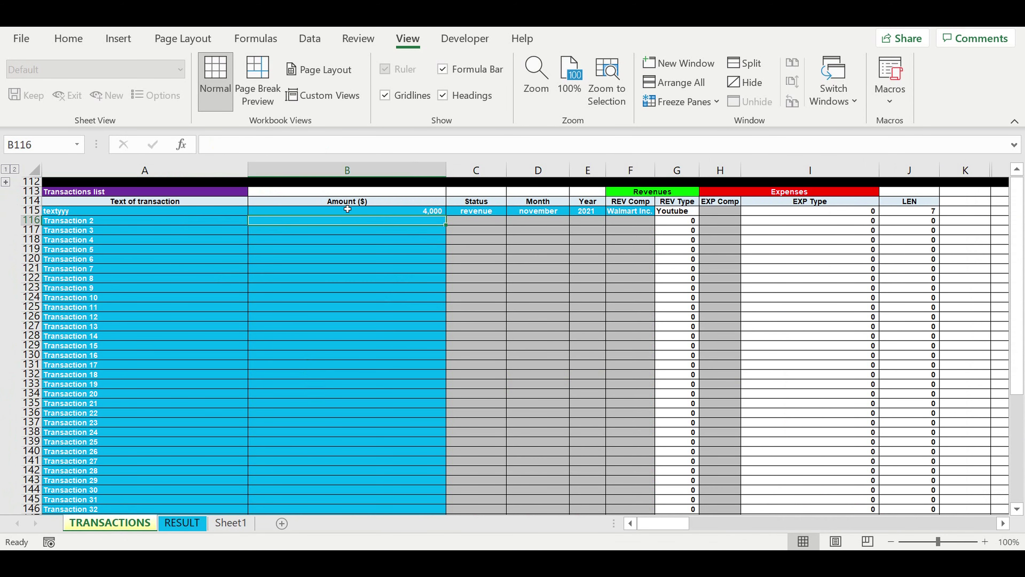
{"action": "type", "text": "5000"}
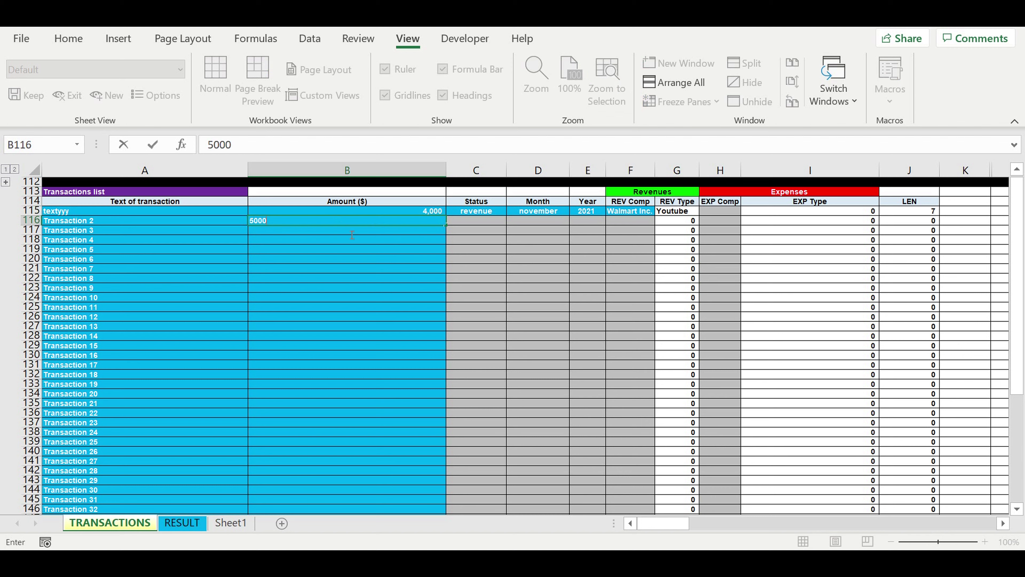
{"action": "key", "text": "Return"}
{"action": "left_click", "coordinate": [502, 220]}
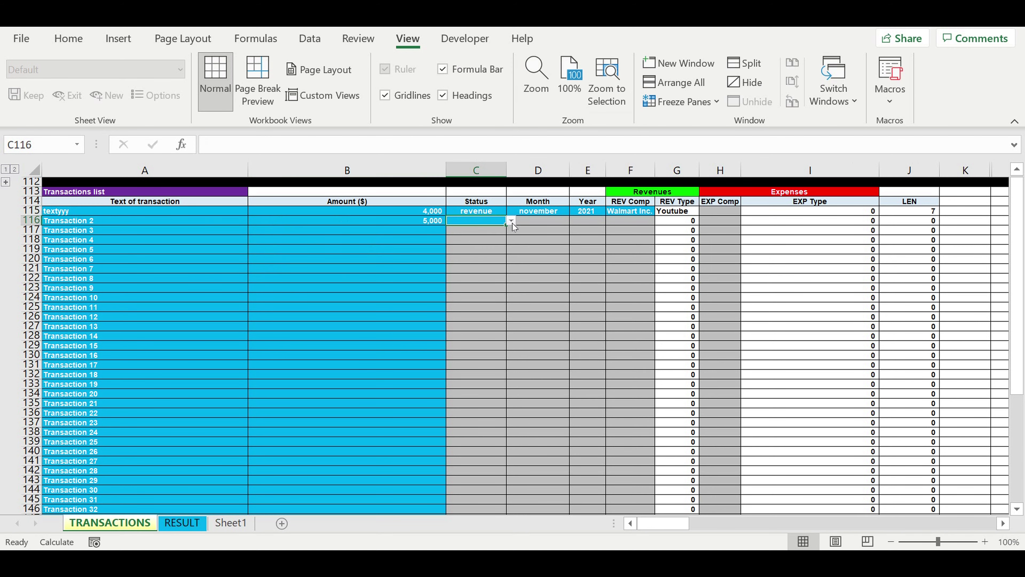
{"action": "left_click", "coordinate": [511, 221]}
{"action": "left_click", "coordinate": [496, 234]}
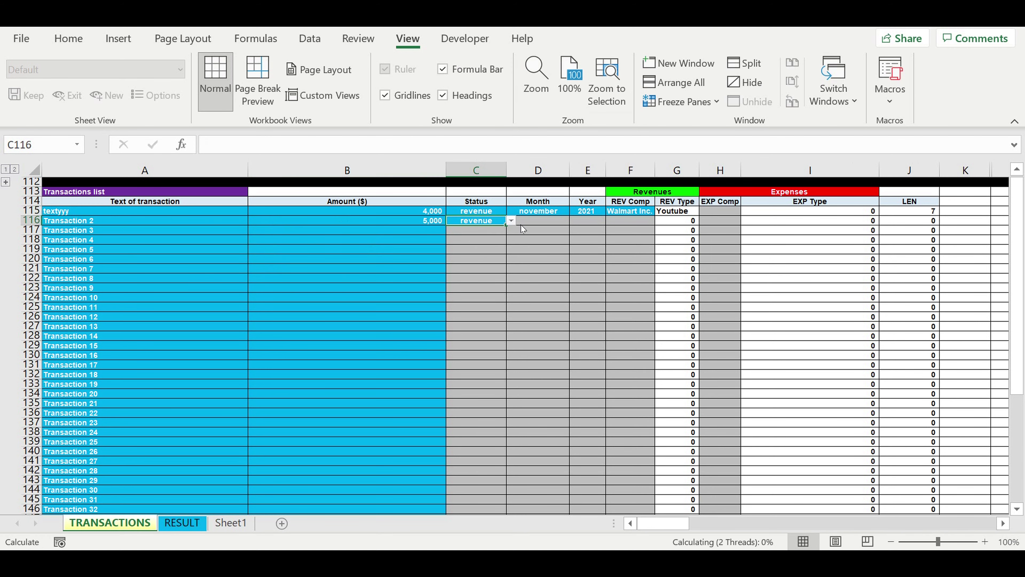
Date Transaction 2 by setting its month to november and its year to 2021.
{"action": "left_click", "coordinate": [543, 219]}
{"action": "left_click", "coordinate": [576, 221]}
{"action": "left_click_drag", "start_coordinate": [572, 260], "coordinate": [575, 283]}
{"action": "left_click", "coordinate": [528, 298]}
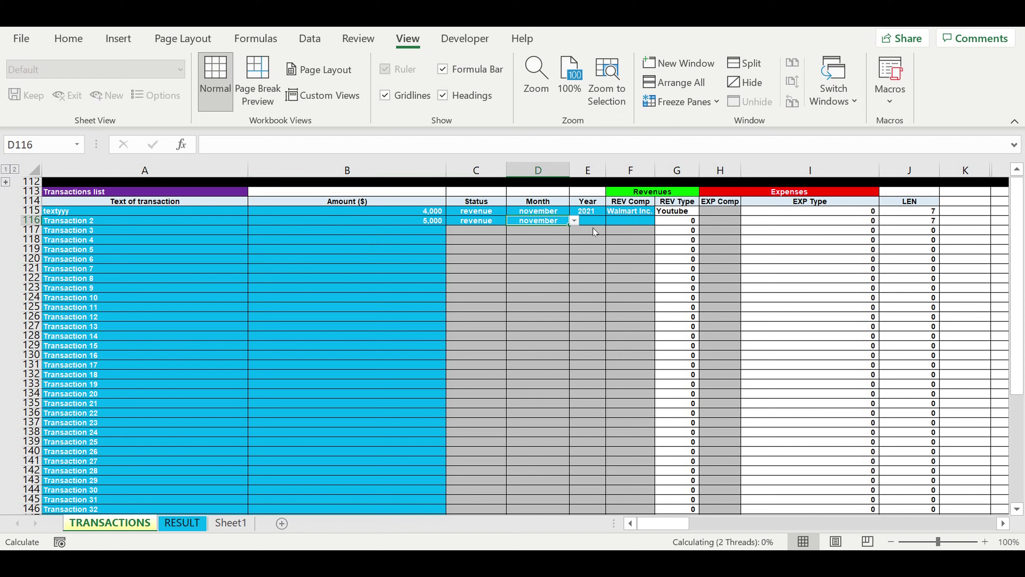
{"action": "left_click", "coordinate": [603, 225]}
{"action": "left_click", "coordinate": [609, 221]}
{"action": "left_click", "coordinate": [596, 229]}
Choose Walmart Inc. as the revenue company for Transaction 2.
{"action": "left_click", "coordinate": [629, 222]}
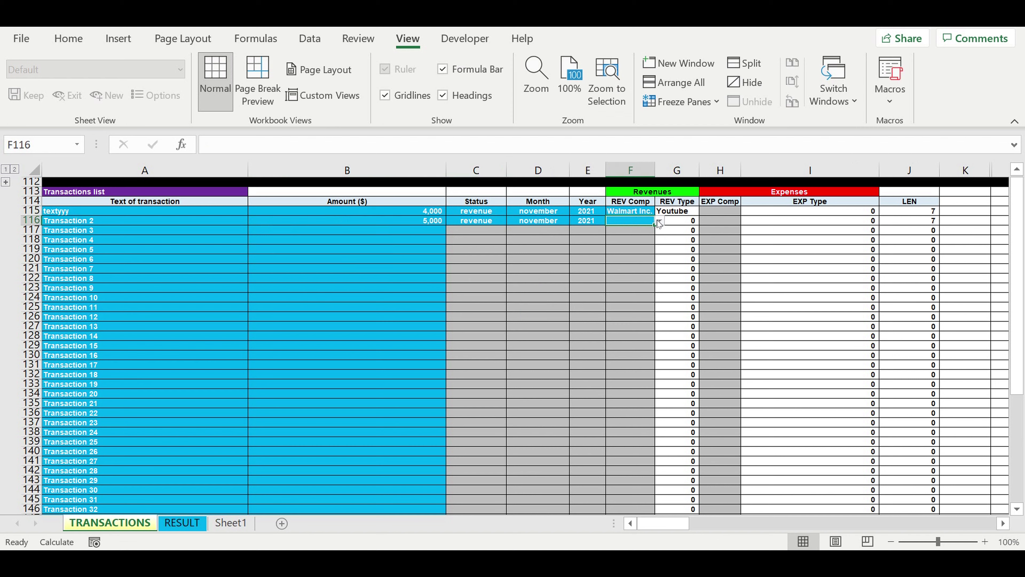
{"action": "left_click", "coordinate": [659, 221]}
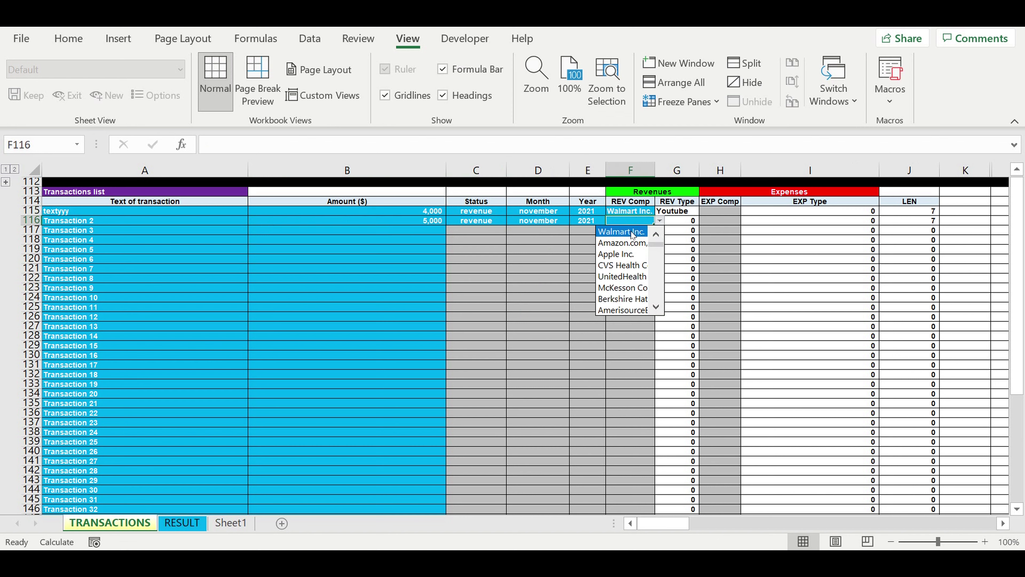
{"action": "left_click", "coordinate": [621, 231]}
{"action": "left_click", "coordinate": [623, 278]}
{"action": "left_click", "coordinate": [585, 289]}
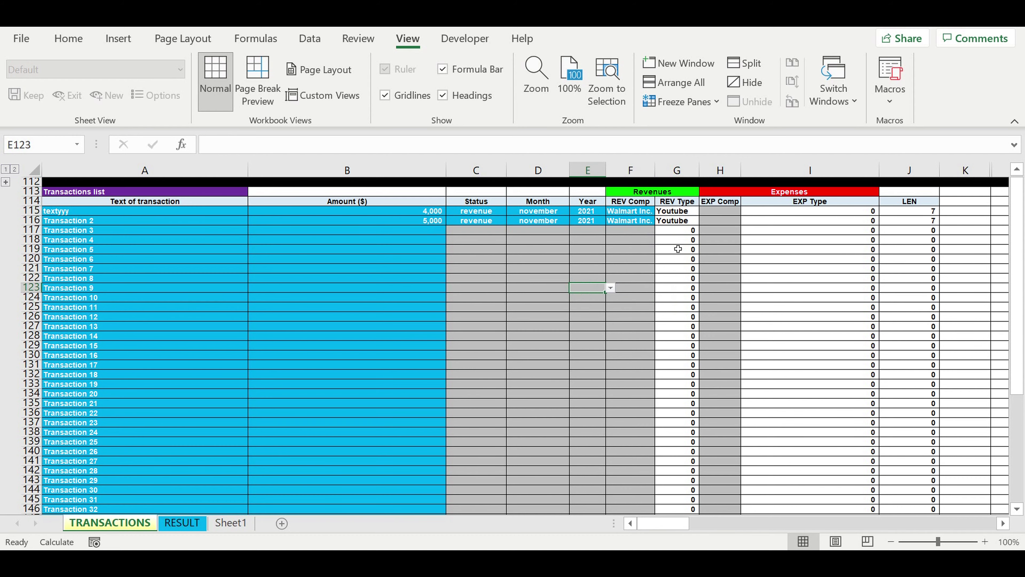
Check the november 2021 revenues by company and for the Youtube type on the RESULT sheet.
{"action": "left_click", "coordinate": [194, 527]}
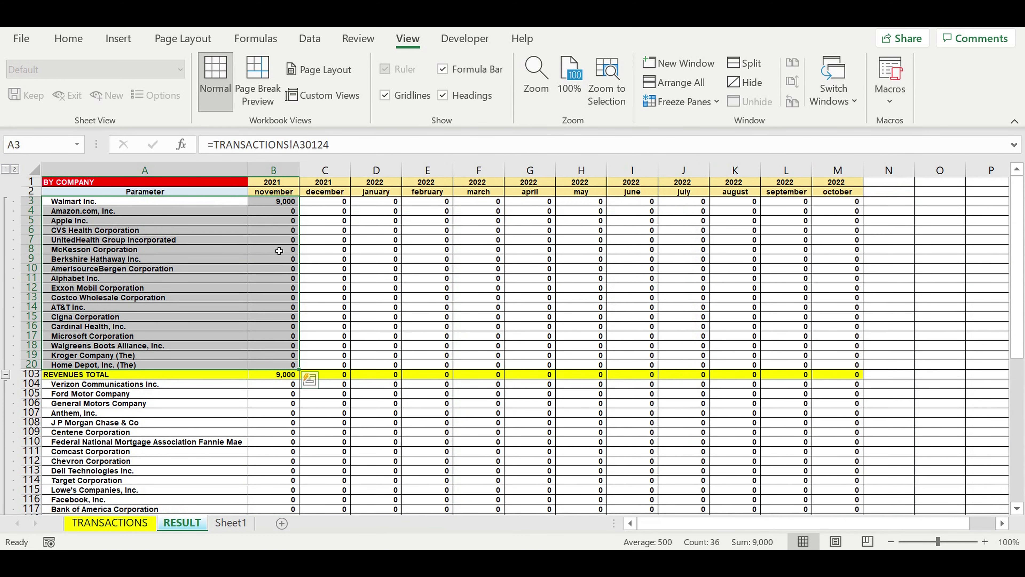
{"action": "left_click", "coordinate": [279, 250]}
{"action": "scroll", "coordinate": [387, 307], "scroll_direction": "down", "scroll_amount": 8}
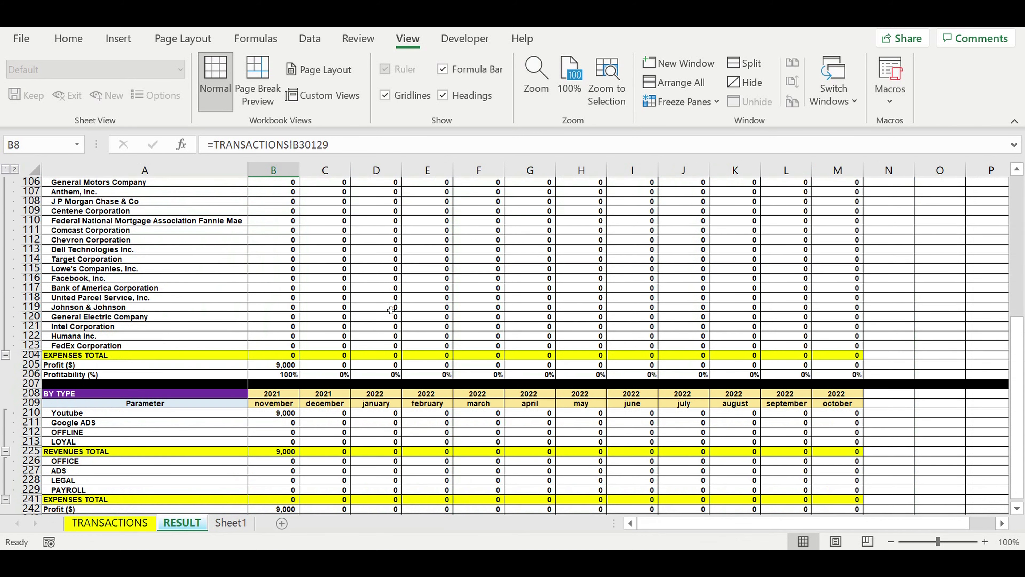
{"action": "left_click", "coordinate": [282, 412]}
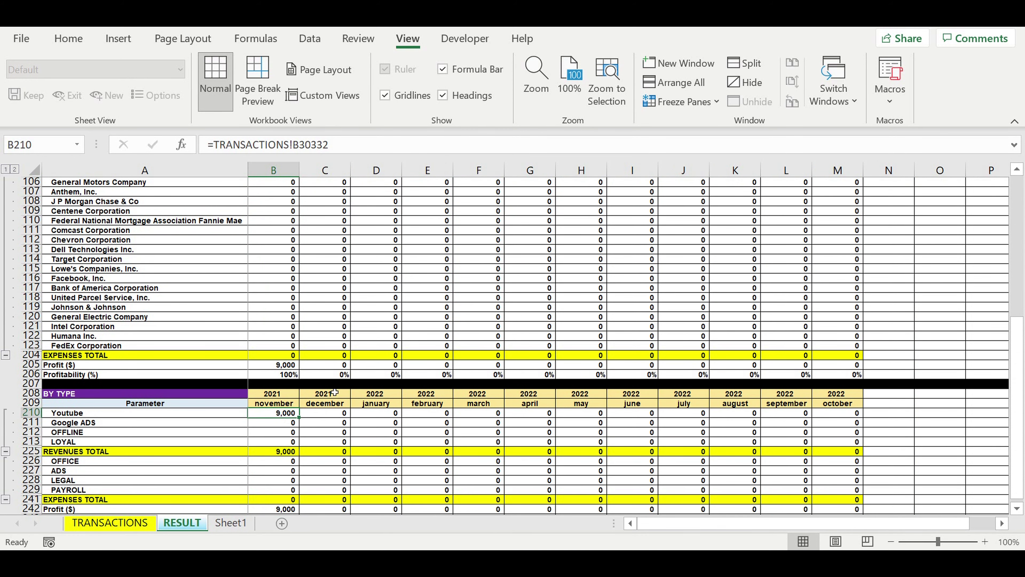
On the TRANSACTIONS sheet, enter an amount of 2000 for Transaction 3 and set its status to expense.
{"action": "left_click", "coordinate": [109, 522]}
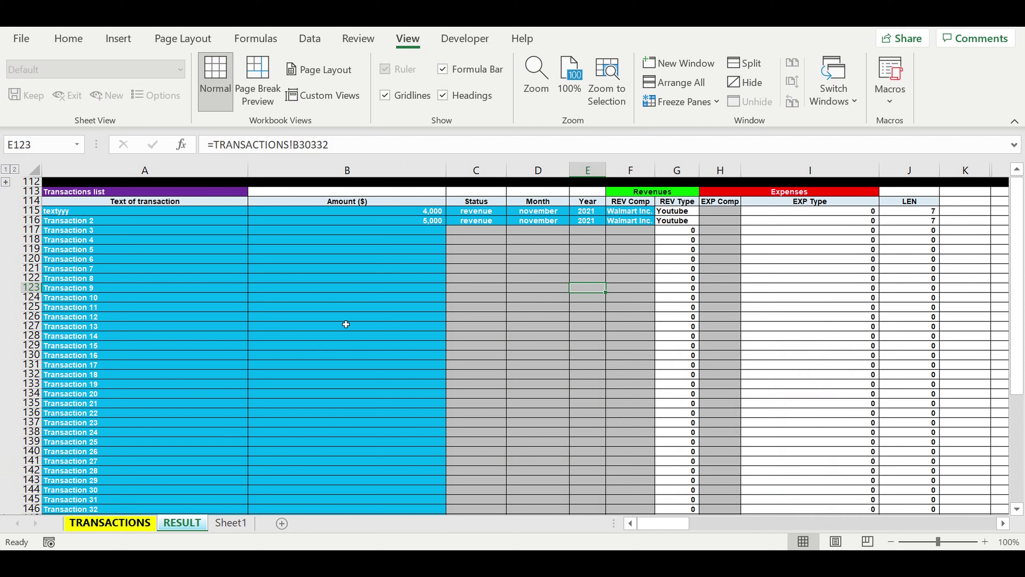
{"action": "left_click", "coordinate": [480, 252]}
{"action": "left_click", "coordinate": [430, 221]}
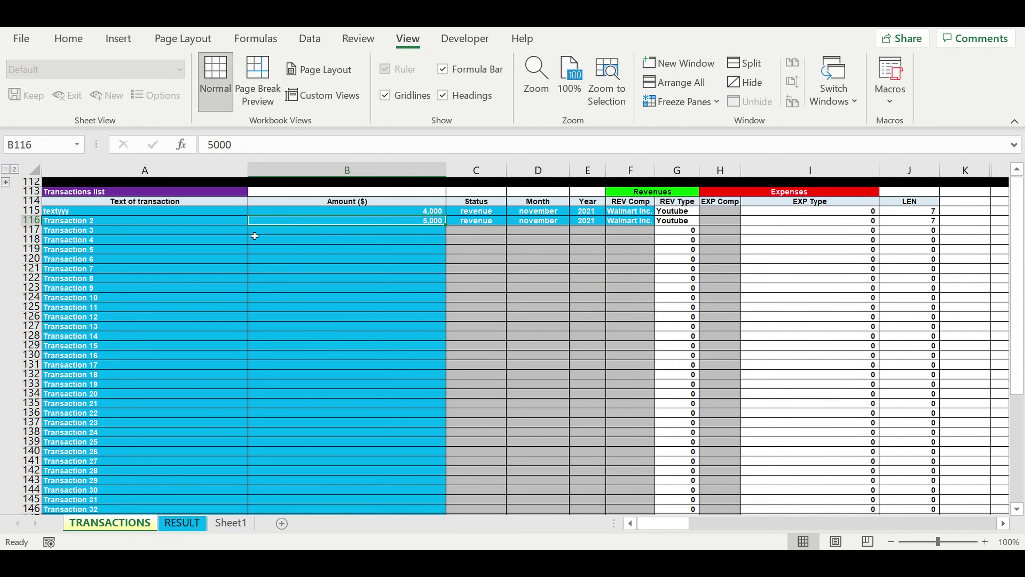
{"action": "left_click", "coordinate": [238, 231]}
{"action": "left_click", "coordinate": [404, 231]}
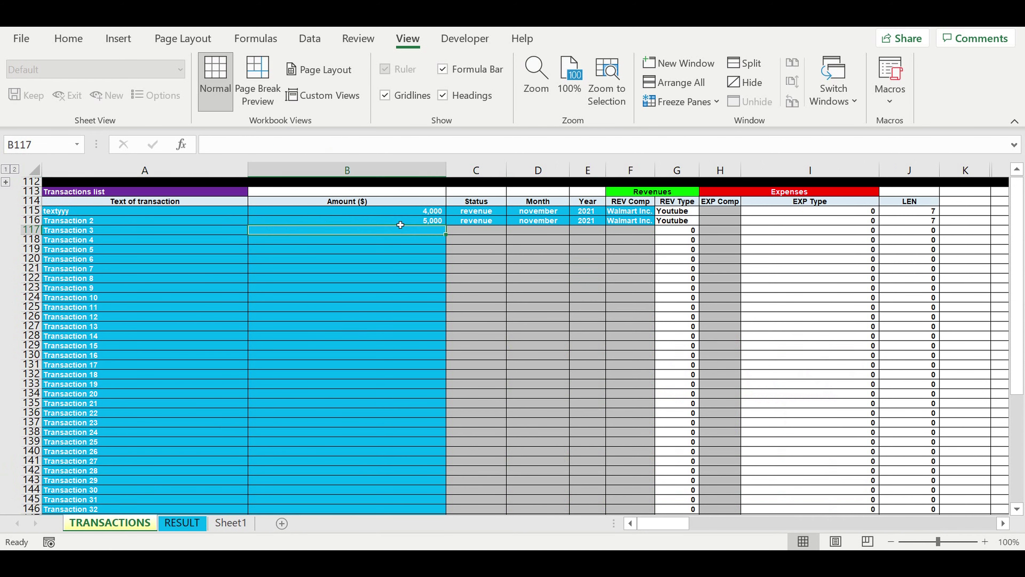
{"action": "type", "text": "2000"}
{"action": "left_click", "coordinate": [466, 233]}
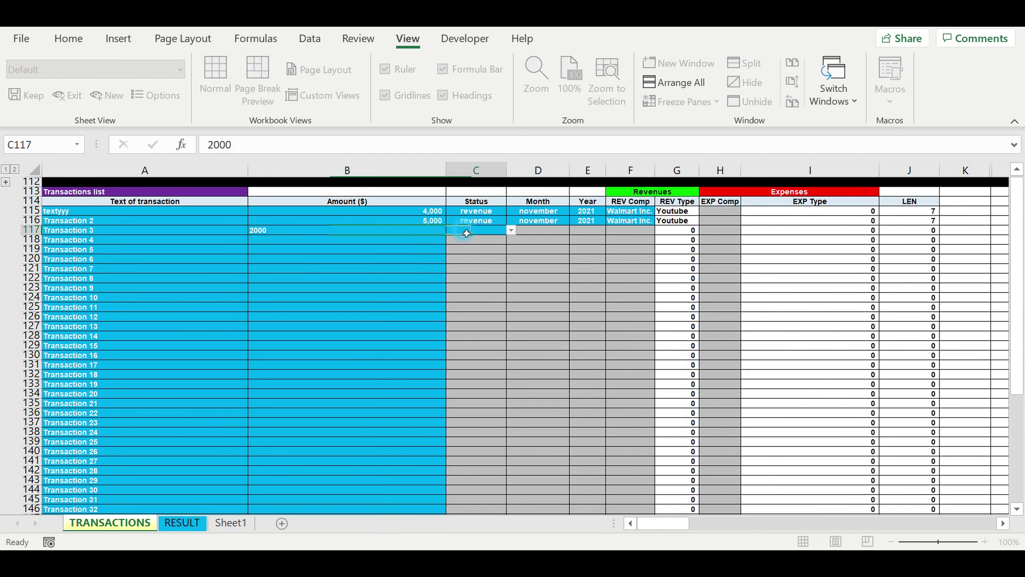
{"action": "left_click", "coordinate": [511, 230]}
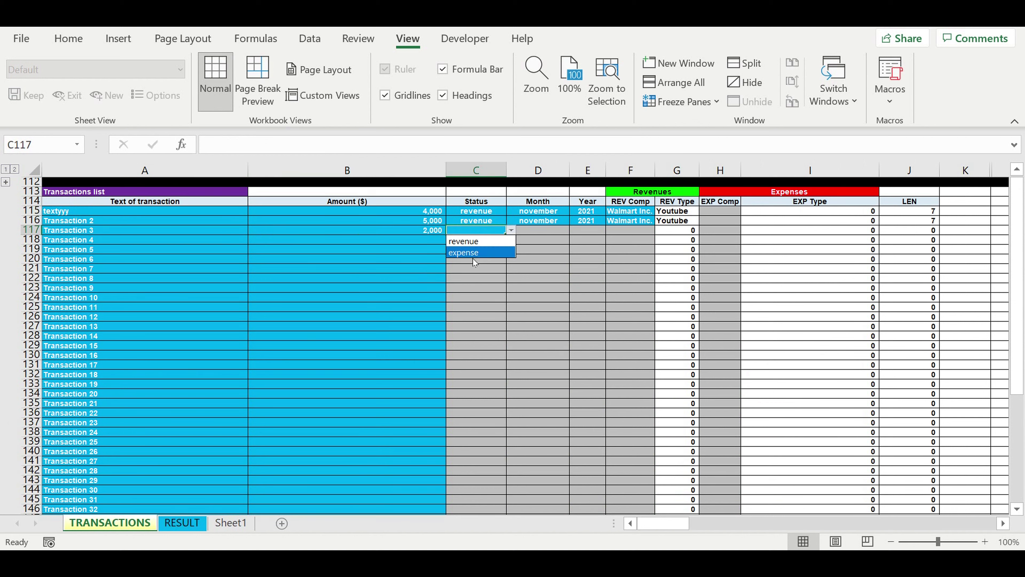
{"action": "left_click", "coordinate": [474, 254]}
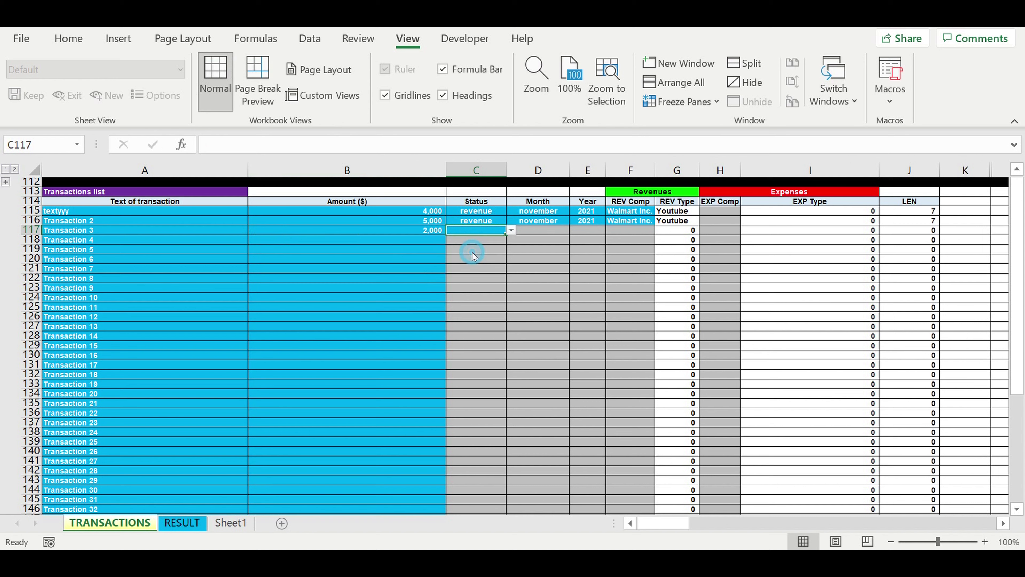
Date Transaction 3 by setting its month to november and its year to 2021.
{"action": "left_click", "coordinate": [543, 230]}
{"action": "left_click", "coordinate": [573, 230]}
{"action": "left_click_drag", "start_coordinate": [573, 262], "coordinate": [576, 297]}
{"action": "left_click", "coordinate": [529, 308]}
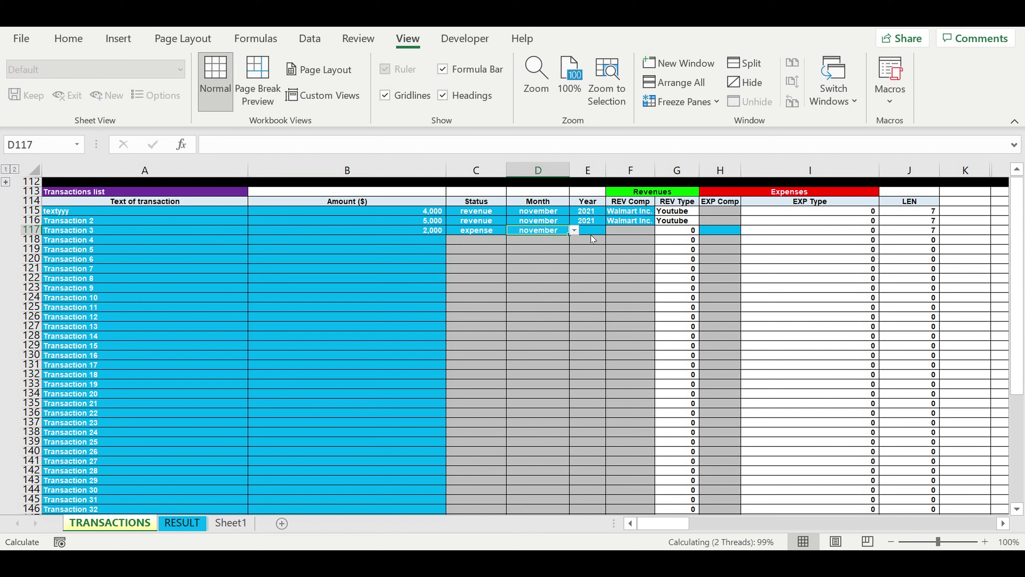
{"action": "left_click", "coordinate": [594, 233]}
{"action": "left_click", "coordinate": [610, 230]}
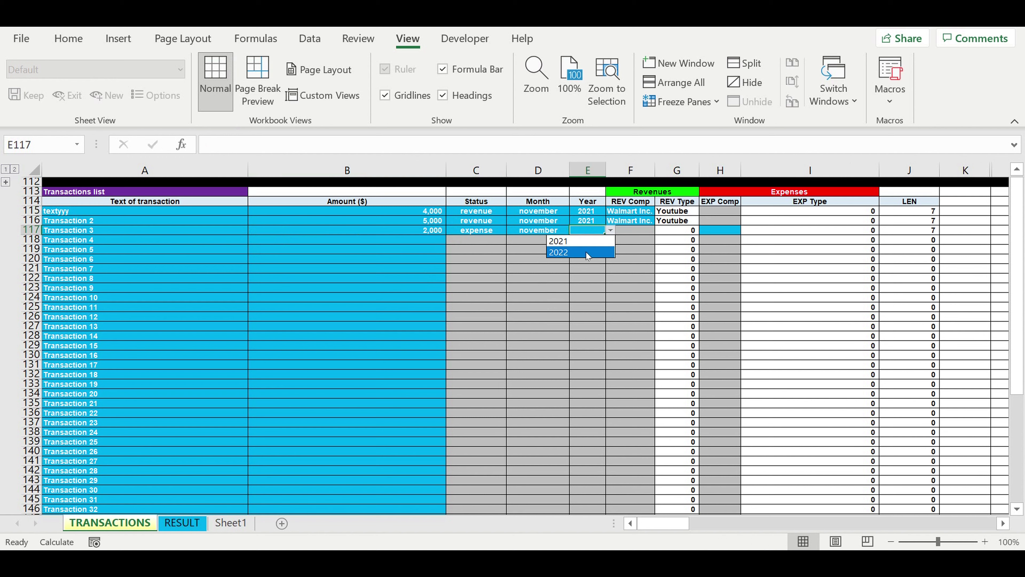
{"action": "left_click", "coordinate": [588, 241]}
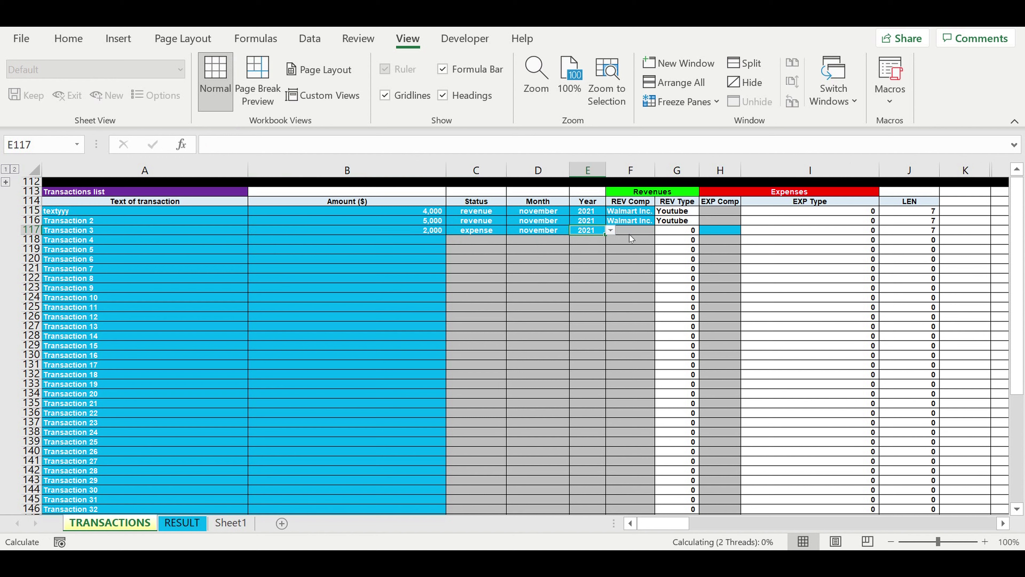
Choose Verizon Communications Inc. as the expense company for Transaction 3 and widen column H to fit the name.
{"action": "left_click", "coordinate": [729, 233]}
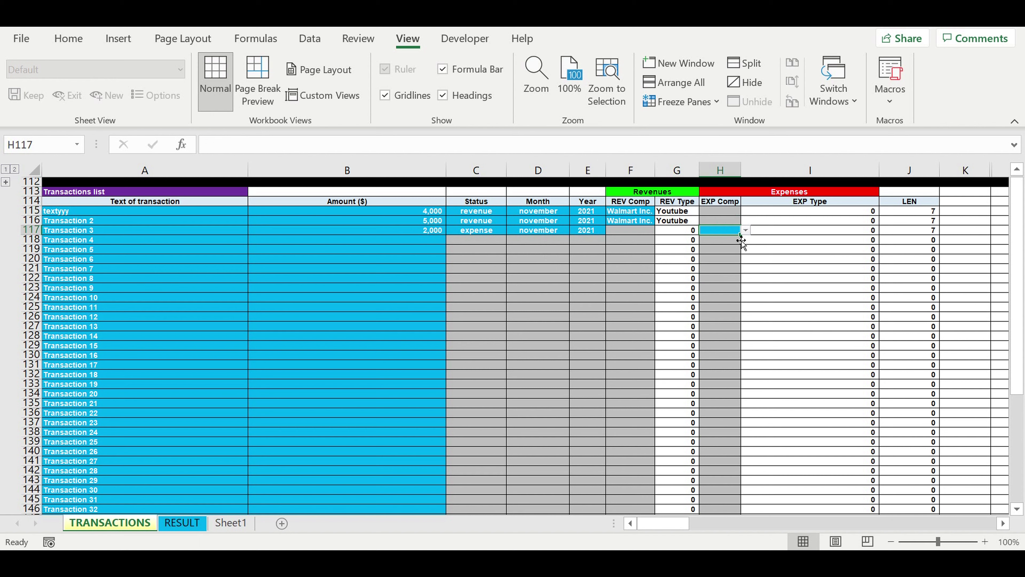
{"action": "left_click", "coordinate": [746, 230]}
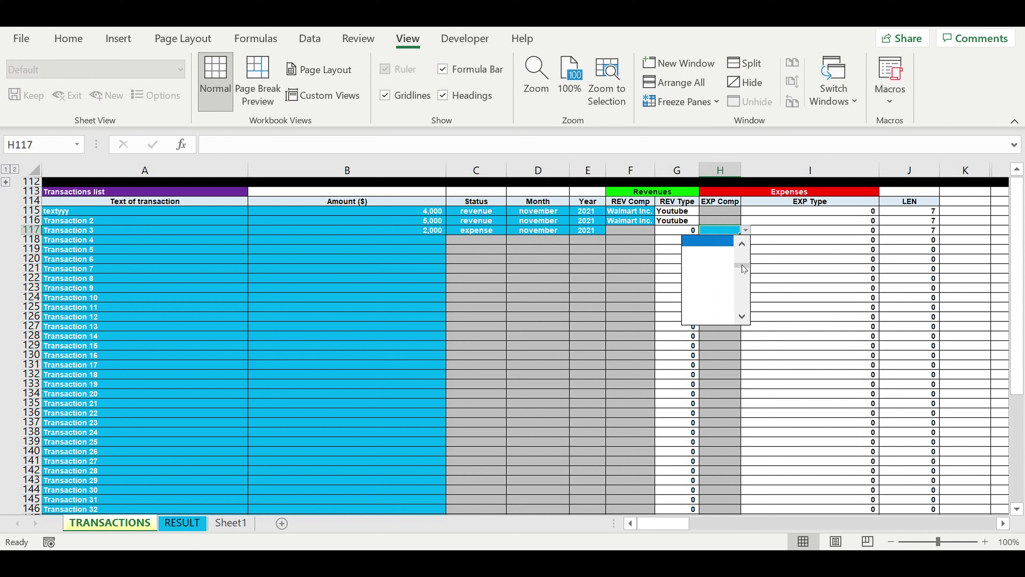
{"action": "left_click", "coordinate": [708, 242]}
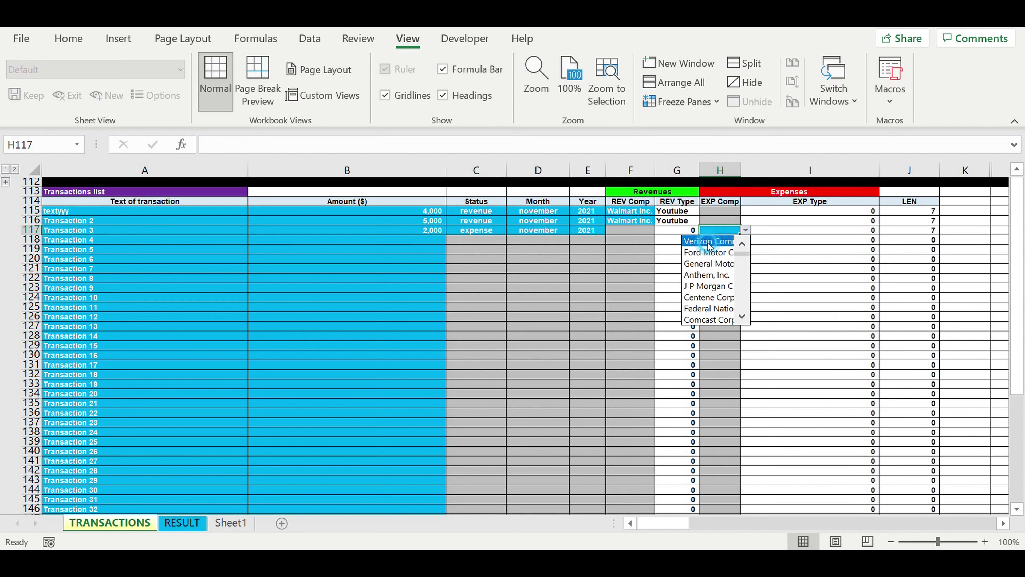
{"action": "double_click", "coordinate": [745, 170]}
{"action": "left_click", "coordinate": [758, 257]}
{"action": "left_click", "coordinate": [747, 232]}
{"action": "left_click", "coordinate": [861, 261]}
{"action": "left_click", "coordinate": [851, 231]}
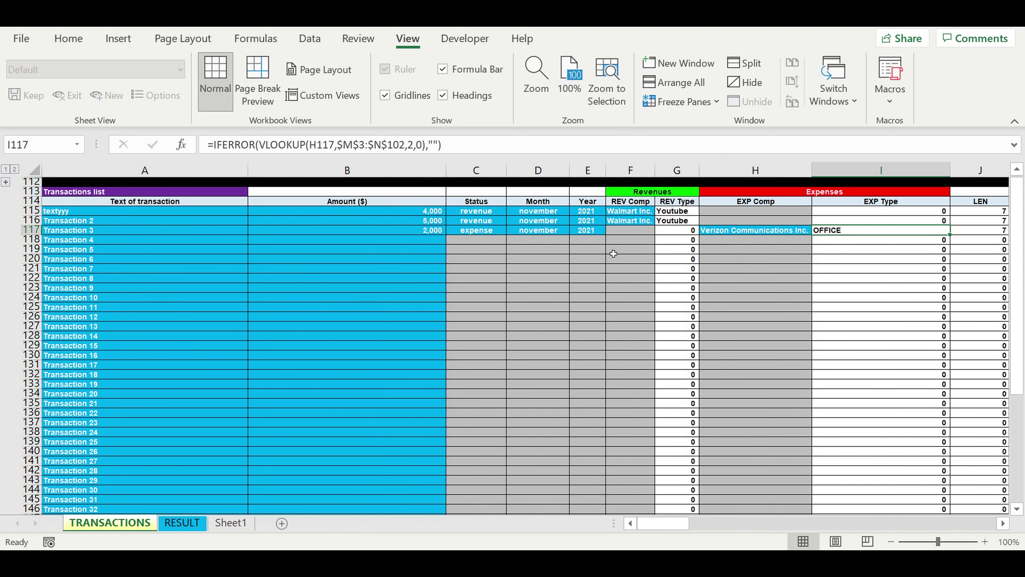
Check the november 2021 expenses for Verizon Communications Inc. and the OFFICE type on the RESULT sheet.
{"action": "left_click", "coordinate": [193, 523]}
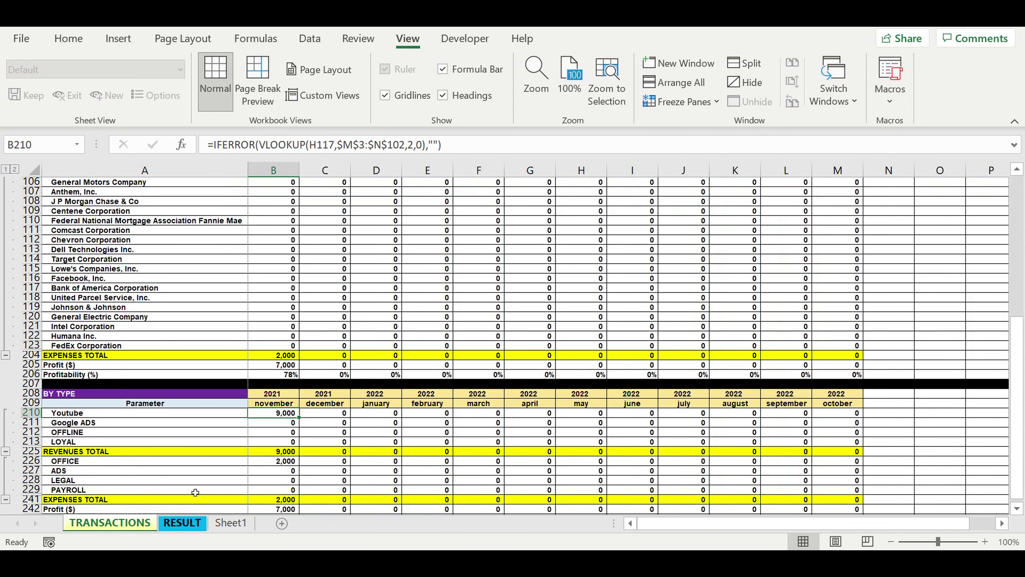
{"action": "scroll", "coordinate": [320, 343], "scroll_direction": "up", "scroll_amount": 7}
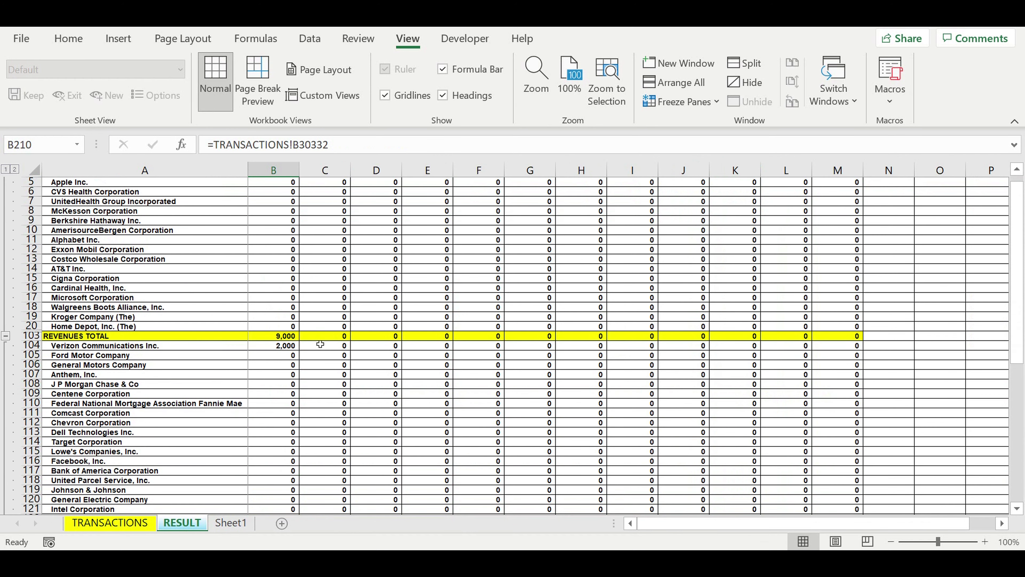
{"action": "left_click", "coordinate": [268, 349]}
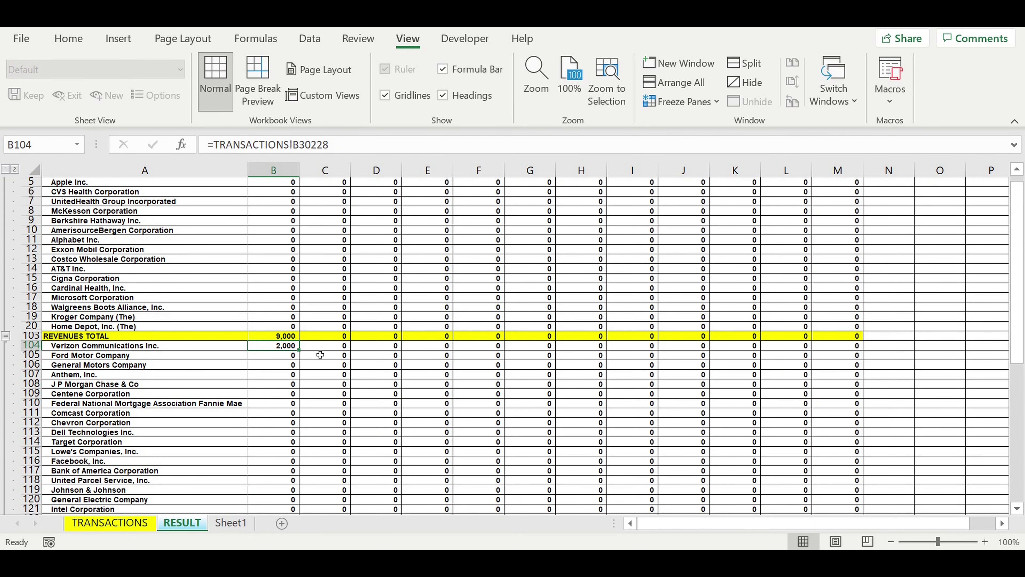
{"action": "scroll", "coordinate": [325, 364], "scroll_direction": "down", "scroll_amount": 7}
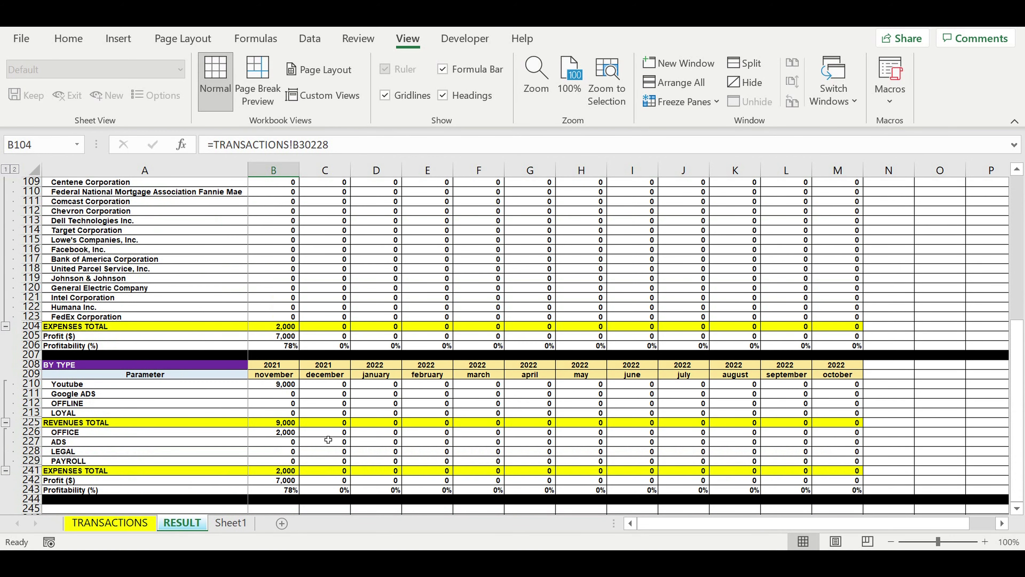
{"action": "left_click", "coordinate": [277, 435]}
{"action": "left_click", "coordinate": [103, 432]}
{"action": "left_click", "coordinate": [278, 434]}
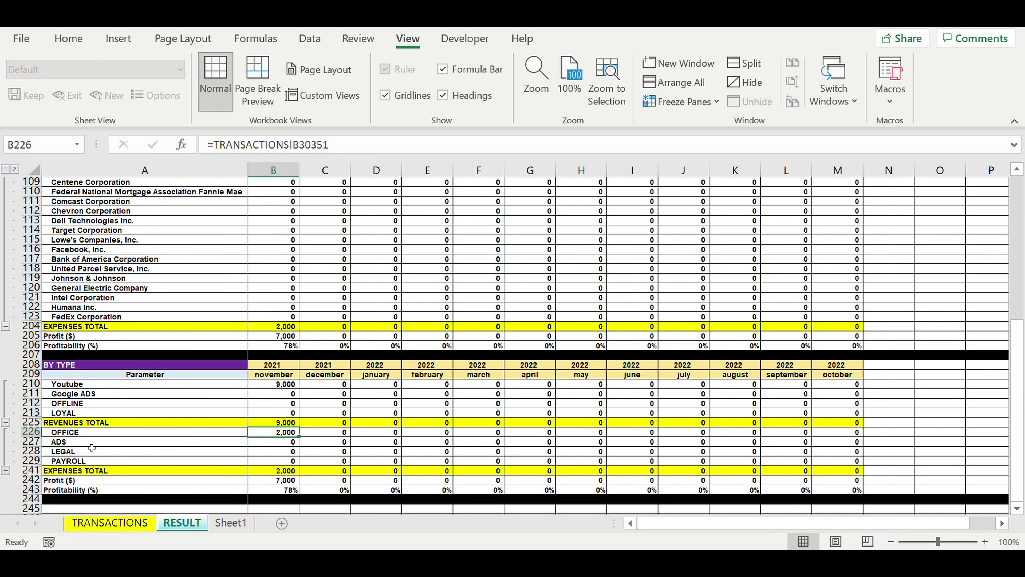
{"action": "left_click", "coordinate": [85, 435]}
{"action": "scroll", "coordinate": [207, 444], "scroll_direction": "down", "scroll_amount": 3}
{"action": "scroll", "coordinate": [208, 445], "scroll_direction": "up", "scroll_amount": 3}
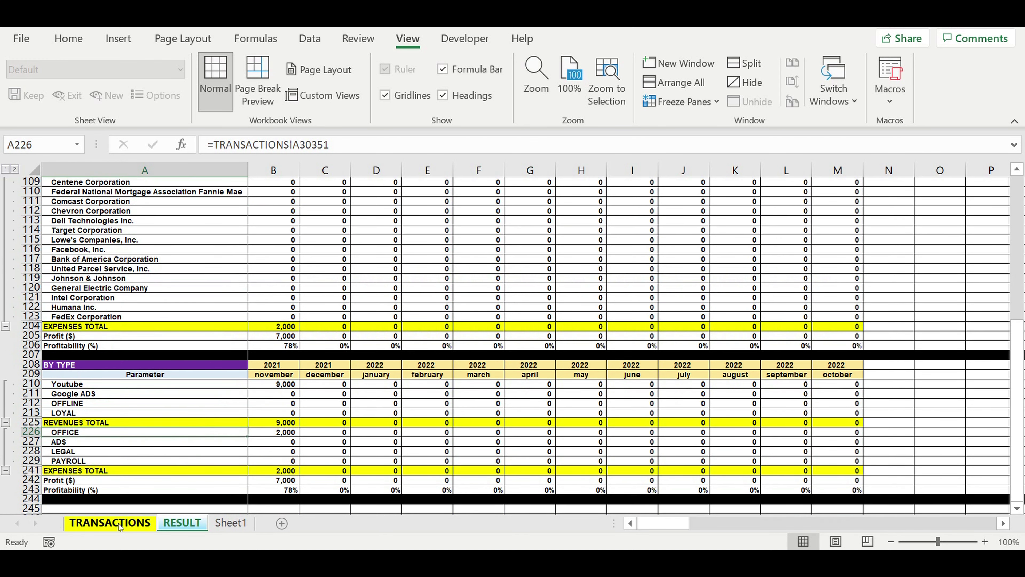
Return to the TRANSACTIONS sheet and look over the empty entry cells from Transaction 4 to Transaction 27.
{"action": "left_click", "coordinate": [120, 523]}
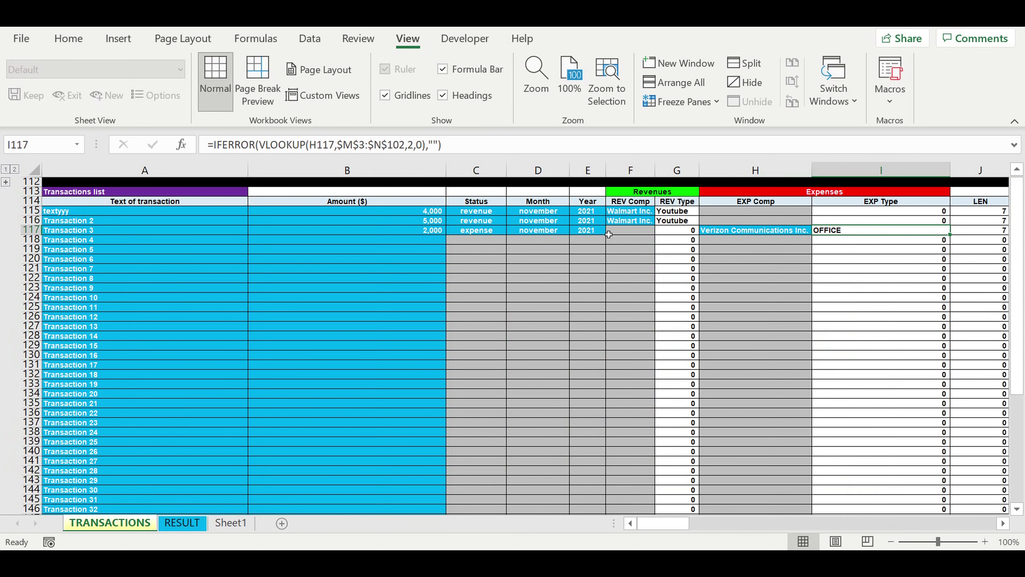
{"action": "mouse_move", "coordinate": [408, 244]}
{"action": "left_mouse_down"}
{"action": "mouse_move", "coordinate": [524, 289]}
{"action": "mouse_move", "coordinate": [635, 453]}
{"action": "left_mouse_up"}
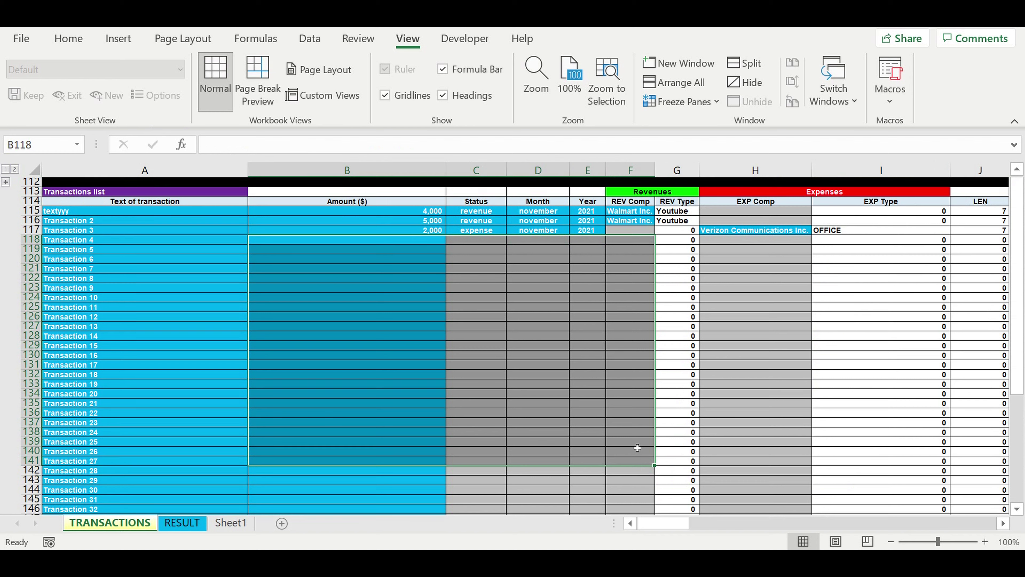
{"action": "left_click", "coordinate": [370, 291]}
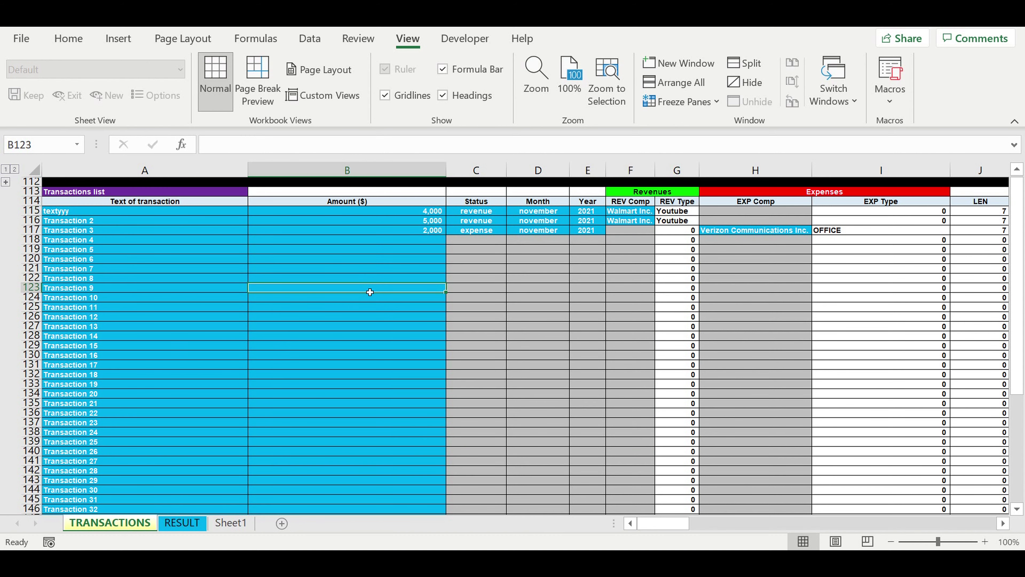
Look over the filled transactions list down to Transaction 76, checking the amounts, statuses, months and years.
{"action": "left_click", "coordinate": [363, 269]}
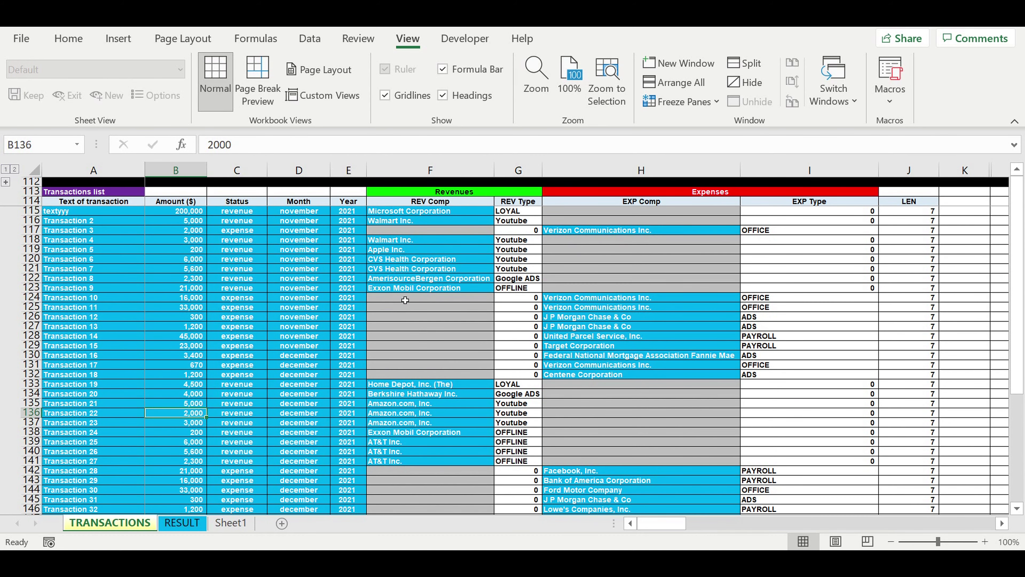
{"action": "scroll", "coordinate": [405, 300], "scroll_direction": "down", "scroll_amount": 4}
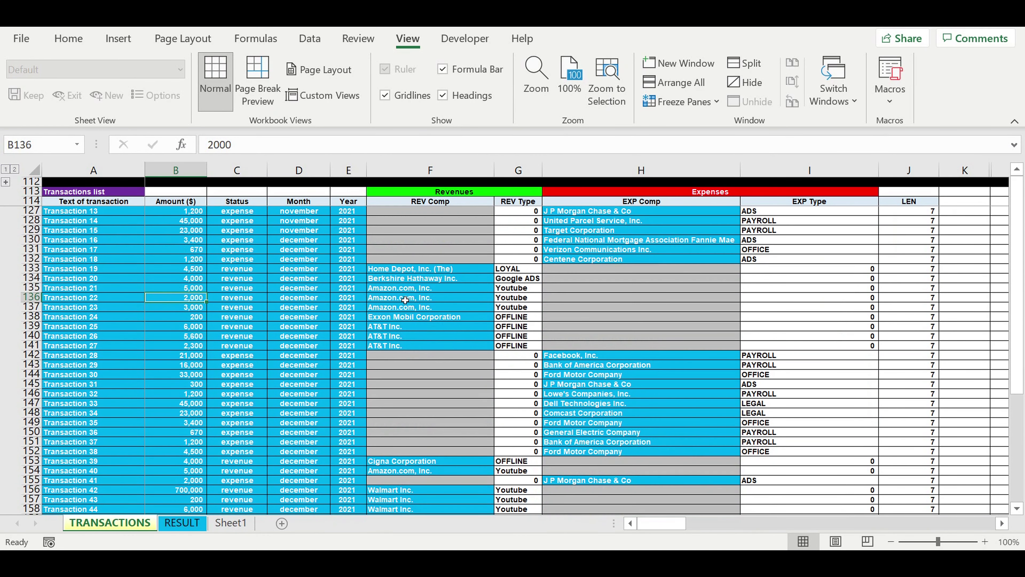
{"action": "scroll", "coordinate": [405, 300], "scroll_direction": "down", "scroll_amount": 7}
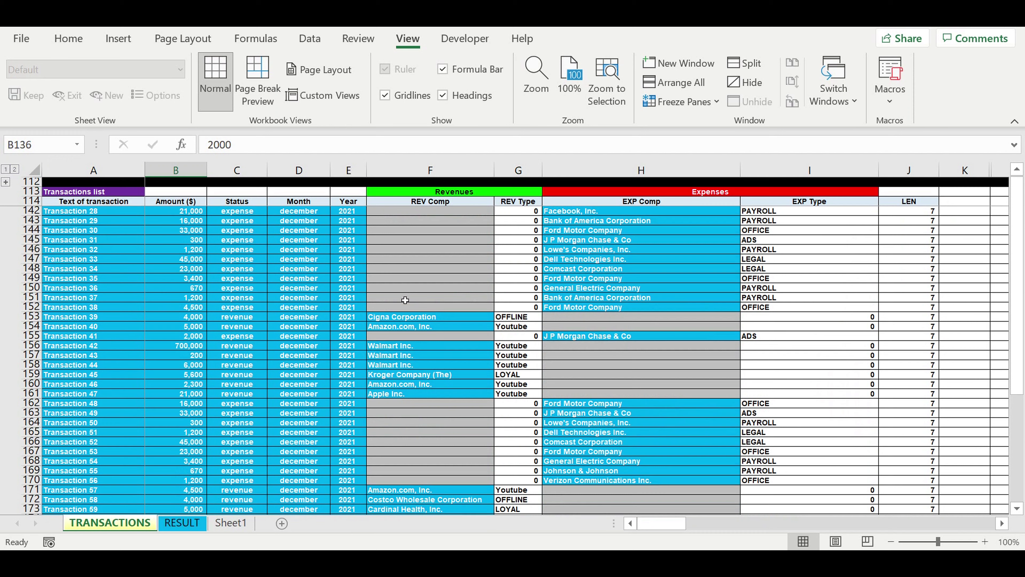
{"action": "scroll", "coordinate": [406, 300], "scroll_direction": "down", "scroll_amount": 4}
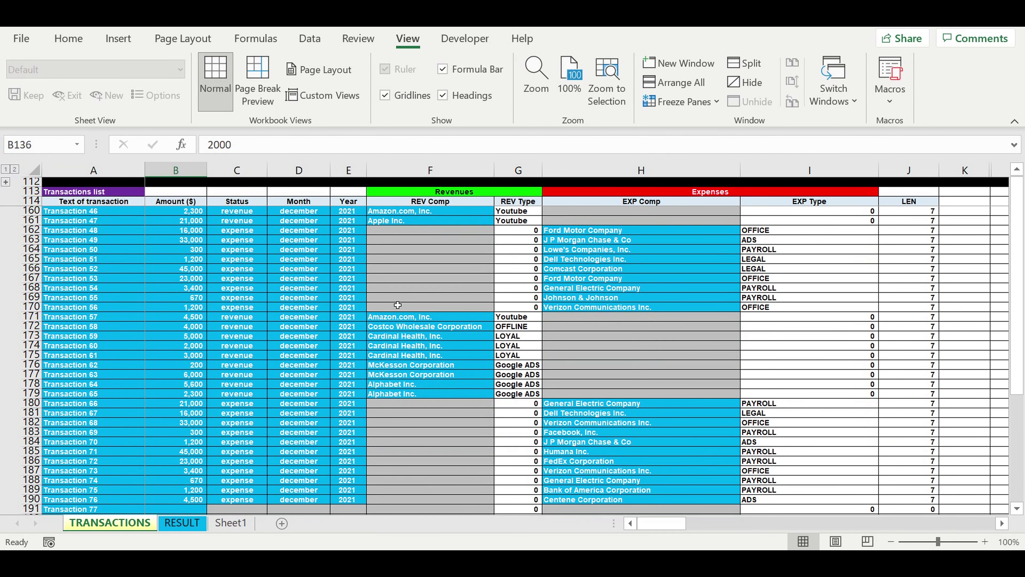
{"action": "left_click", "coordinate": [174, 358]}
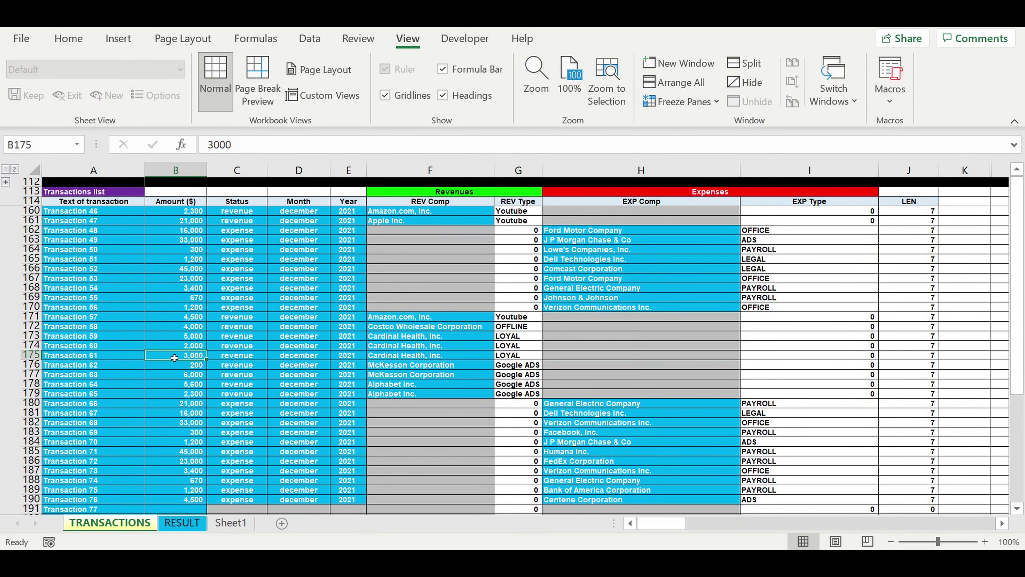
{"action": "left_click_drag", "start_coordinate": [236, 345], "coordinate": [238, 384]}
{"action": "left_click_drag", "start_coordinate": [302, 346], "coordinate": [340, 418]}
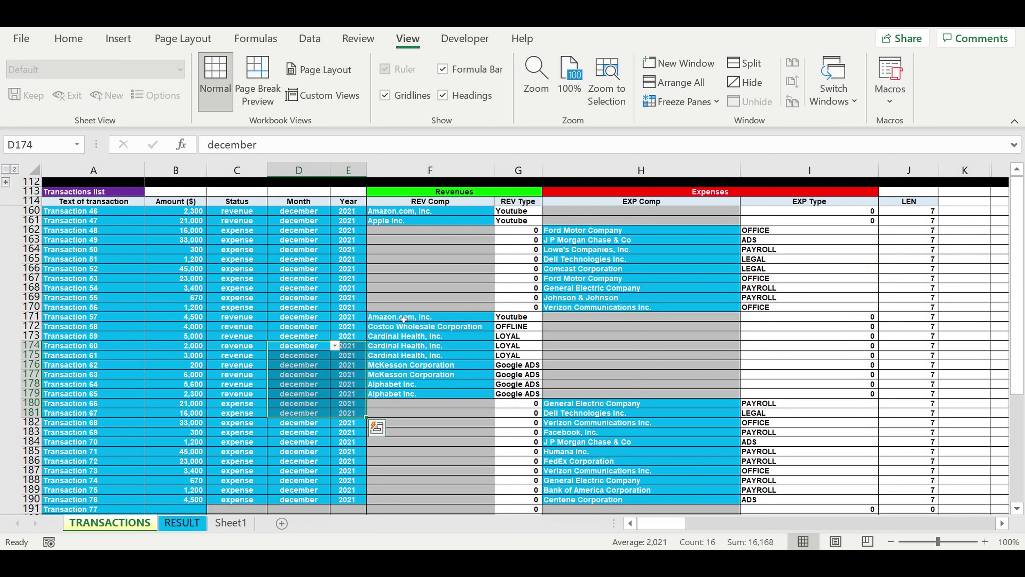
Examine the revenue companies for Transactions 57 to 65 and the expense companies for Transactions 66 to 73.
{"action": "left_click_drag", "start_coordinate": [403, 317], "coordinate": [411, 384]}
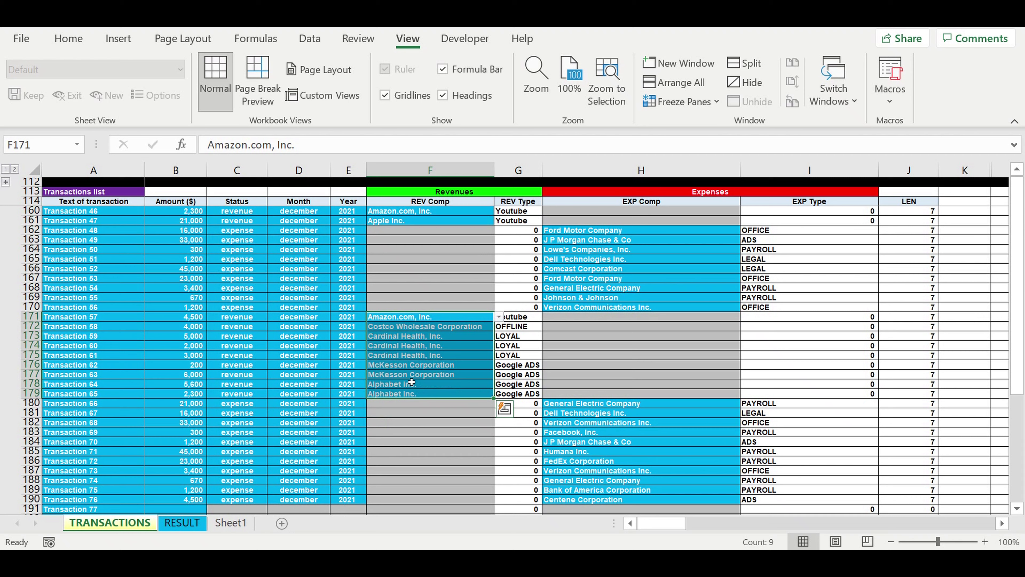
{"action": "left_click", "coordinate": [596, 404]}
{"action": "left_click_drag", "start_coordinate": [393, 319], "coordinate": [431, 377]}
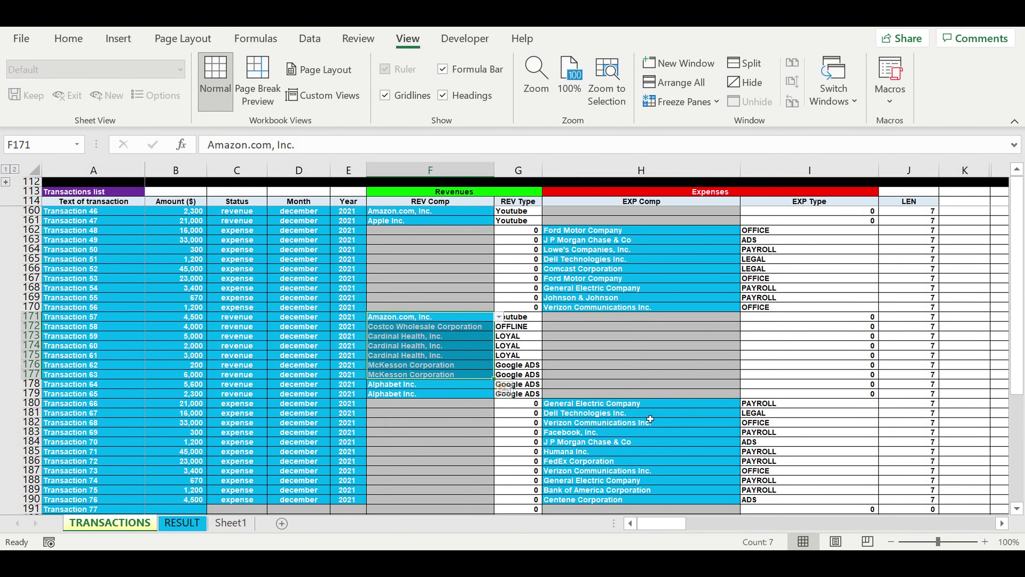
{"action": "left_click_drag", "start_coordinate": [642, 404], "coordinate": [645, 471]}
{"action": "scroll", "coordinate": [595, 344], "scroll_direction": "up", "scroll_amount": 4}
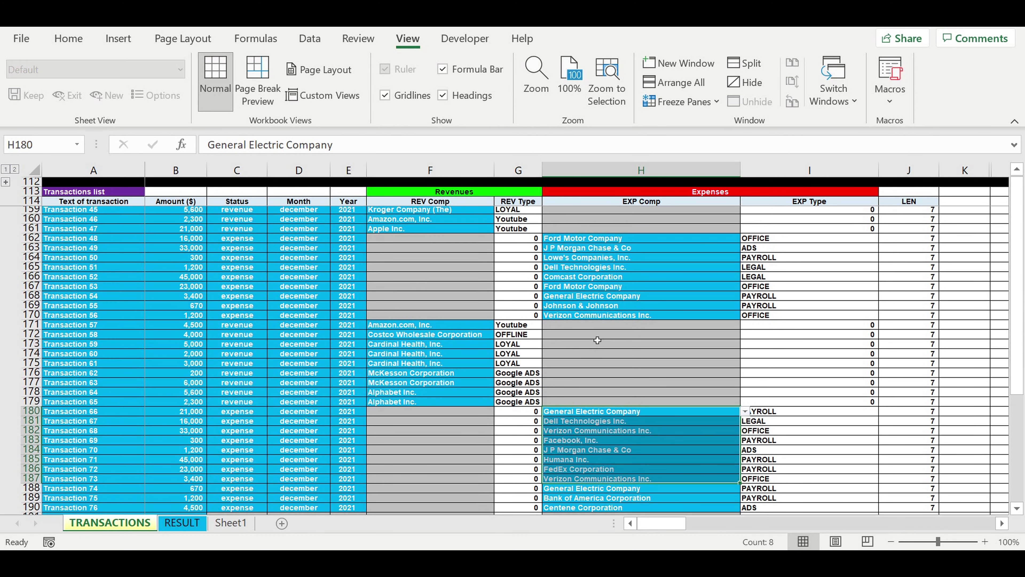
{"action": "scroll", "coordinate": [138, 502], "scroll_direction": "up", "scroll_amount": 4}
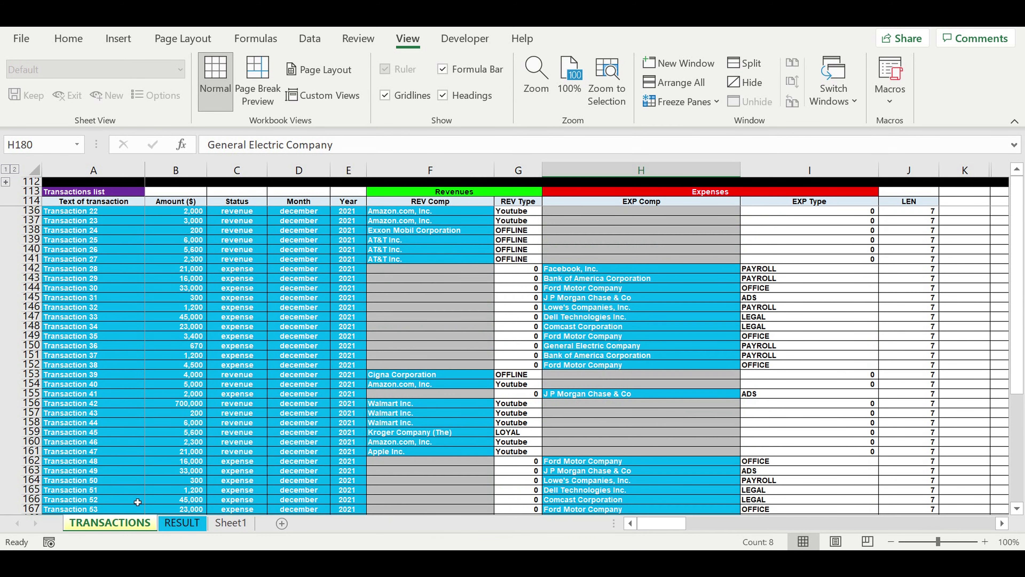
Check the november and december 2021 revenues of each company in the BY COMPANY table on the RESULT sheet.
{"action": "left_click", "coordinate": [193, 527]}
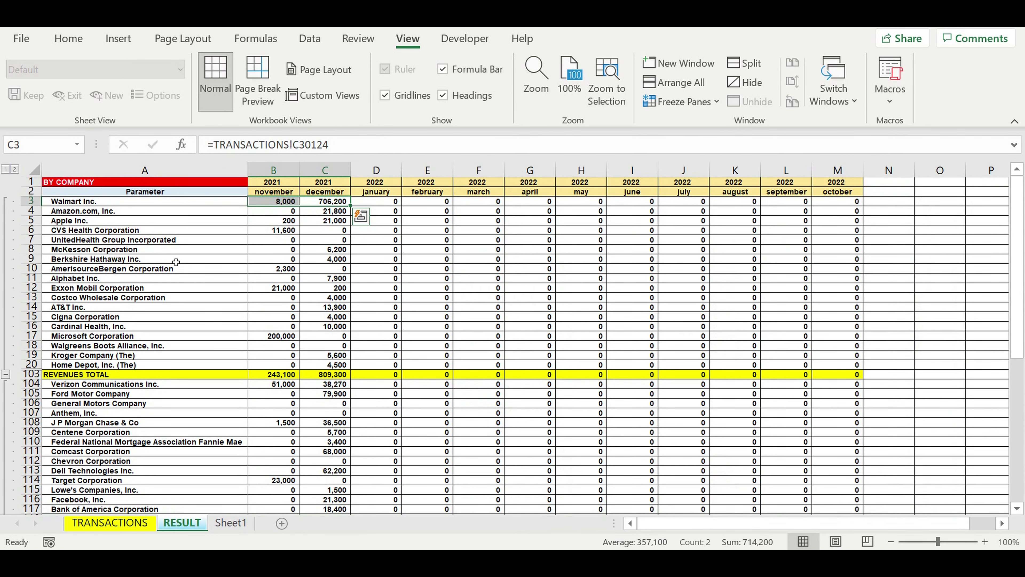
{"action": "left_click", "coordinate": [168, 241]}
{"action": "left_click", "coordinate": [297, 307]}
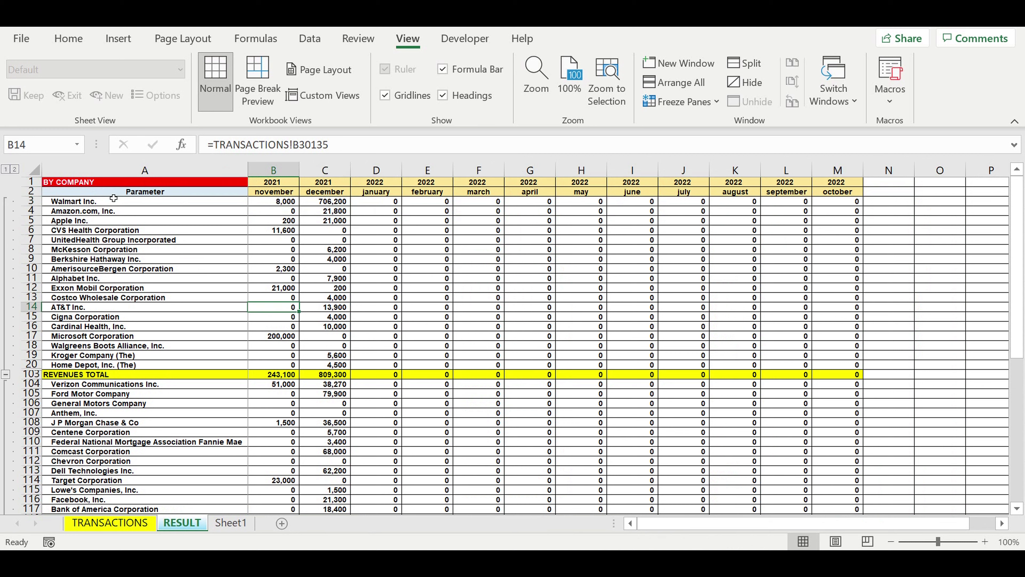
{"action": "left_click_drag", "start_coordinate": [279, 202], "coordinate": [269, 371]}
{"action": "left_click_drag", "start_coordinate": [87, 202], "coordinate": [100, 359]}
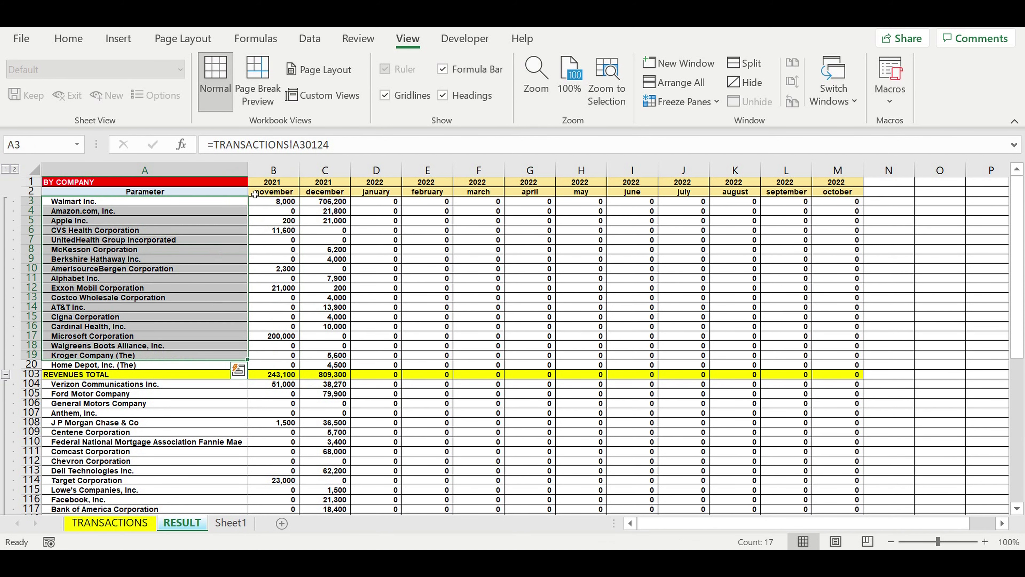
{"action": "left_click", "coordinate": [273, 192]}
{"action": "left_click", "coordinate": [328, 189]}
{"action": "left_click_drag", "start_coordinate": [341, 203], "coordinate": [287, 355]}
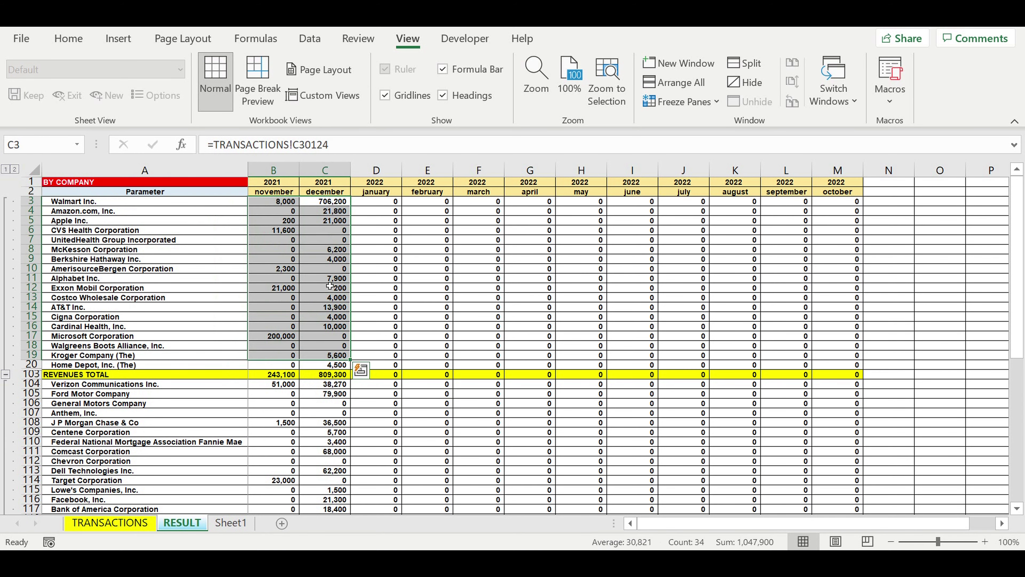
Review the expenses by company for november and december 2021, along with the profit and profitability rows of the BY COMPANY table.
{"action": "scroll", "coordinate": [152, 279], "scroll_direction": "down", "scroll_amount": 3}
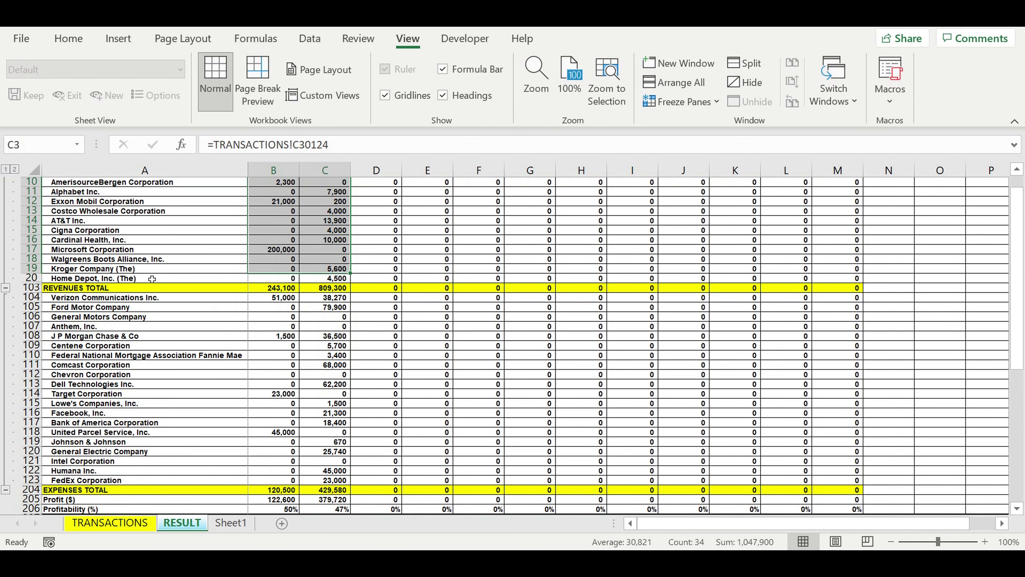
{"action": "left_click_drag", "start_coordinate": [142, 303], "coordinate": [321, 487]}
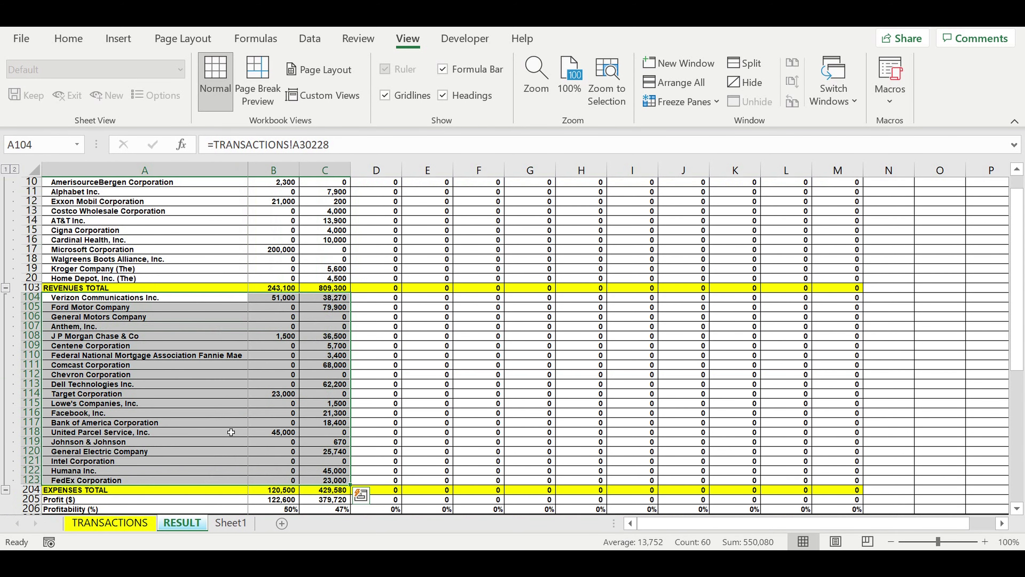
{"action": "scroll", "coordinate": [234, 404], "scroll_direction": "down", "scroll_amount": 4}
{"action": "scroll", "coordinate": [238, 392], "scroll_direction": "down", "scroll_amount": 2}
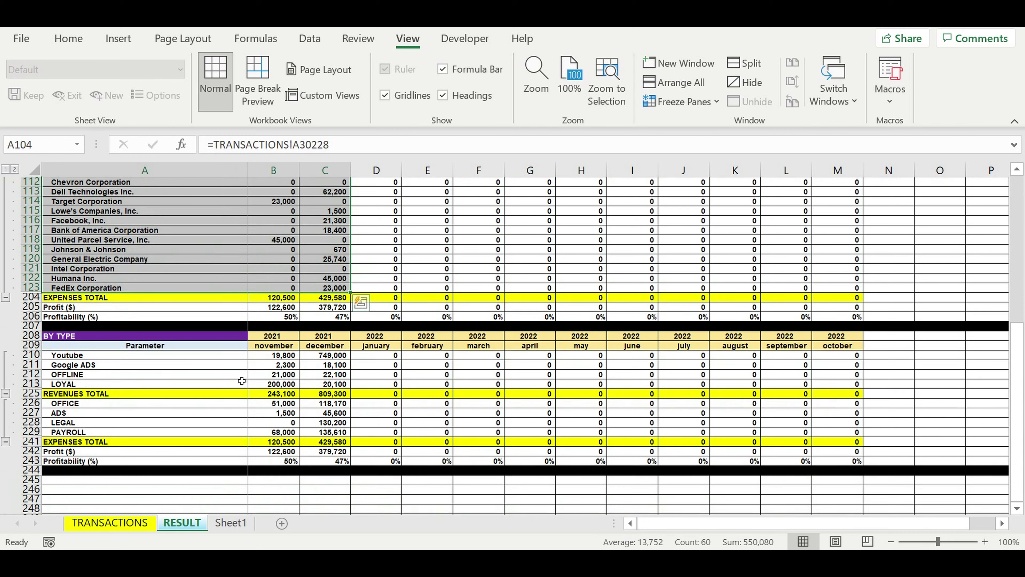
{"action": "left_click", "coordinate": [153, 310]}
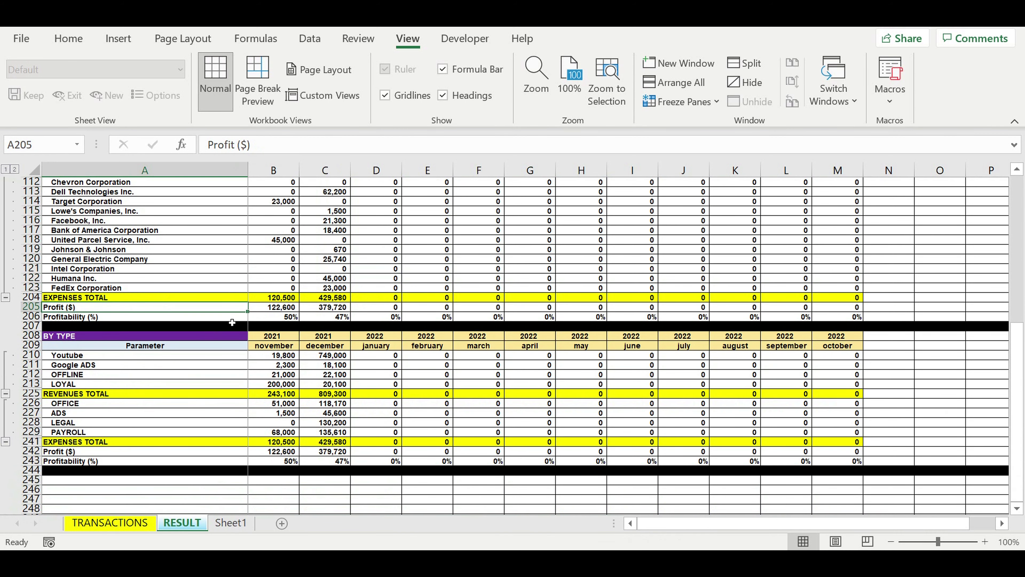
{"action": "left_click_drag", "start_coordinate": [231, 317], "coordinate": [330, 320]}
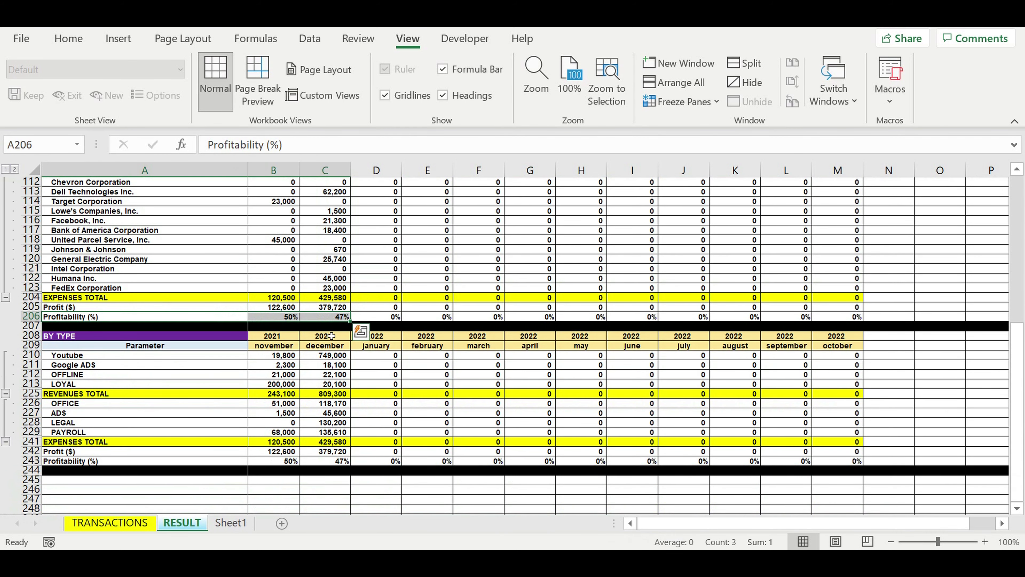
Examine the revenue types Youtube to LOYAL and the expense types OFFICE to PAYROLL in the BY TYPE table.
{"action": "scroll", "coordinate": [331, 335], "scroll_direction": "down", "scroll_amount": 1}
{"action": "left_click", "coordinate": [235, 345]}
{"action": "left_click", "coordinate": [233, 325]}
{"action": "left_click_drag", "start_coordinate": [234, 326], "coordinate": [361, 369]}
{"action": "left_click", "coordinate": [89, 347]}
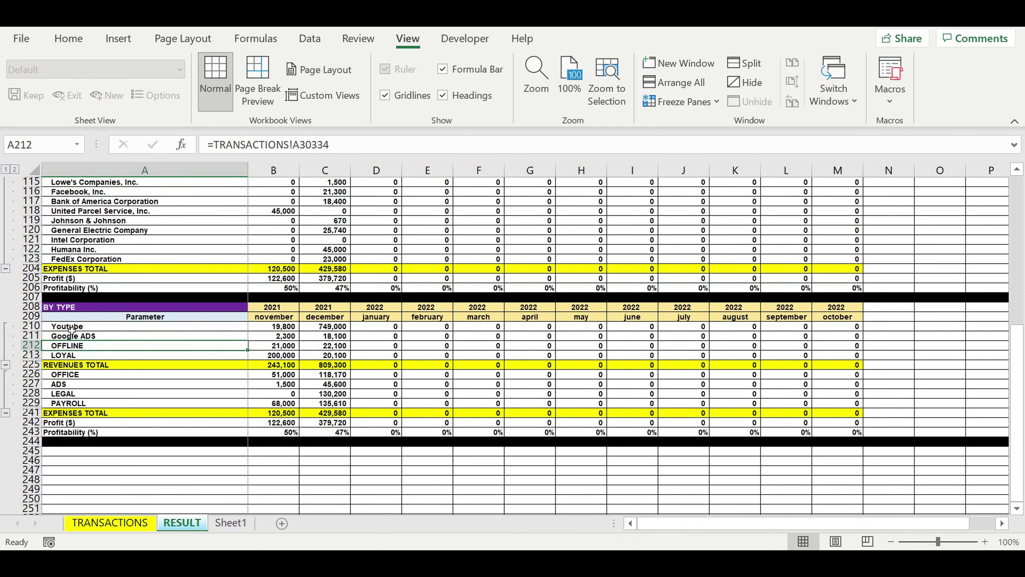
{"action": "left_click_drag", "start_coordinate": [72, 330], "coordinate": [77, 404]}
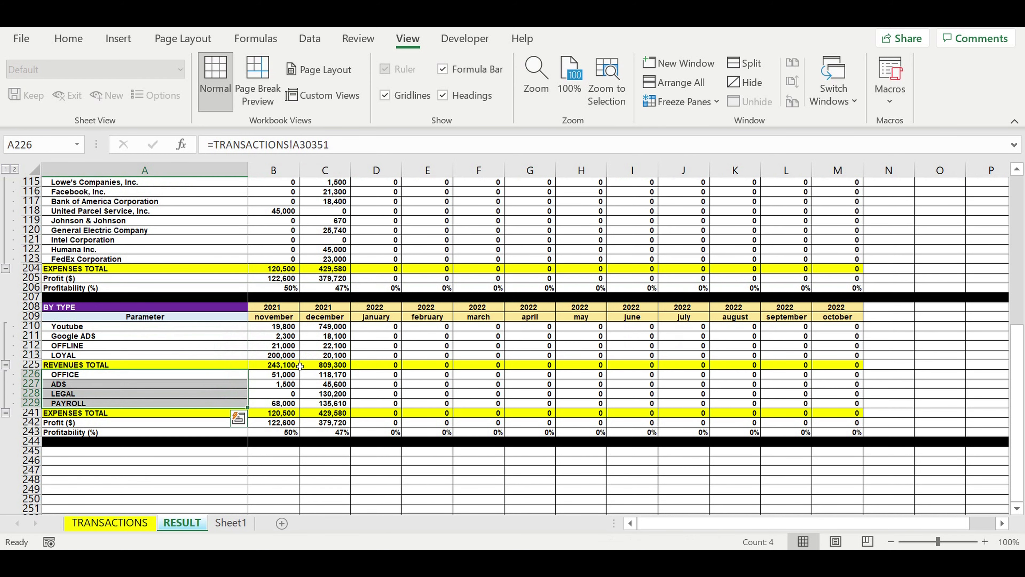
{"action": "left_click", "coordinate": [476, 346]}
Compare the november and december EXPENSES TOTAL values between the BY COMPANY and BY TYPE tables.
{"action": "scroll", "coordinate": [370, 310], "scroll_direction": "up", "scroll_amount": 1}
{"action": "left_click", "coordinate": [294, 298]}
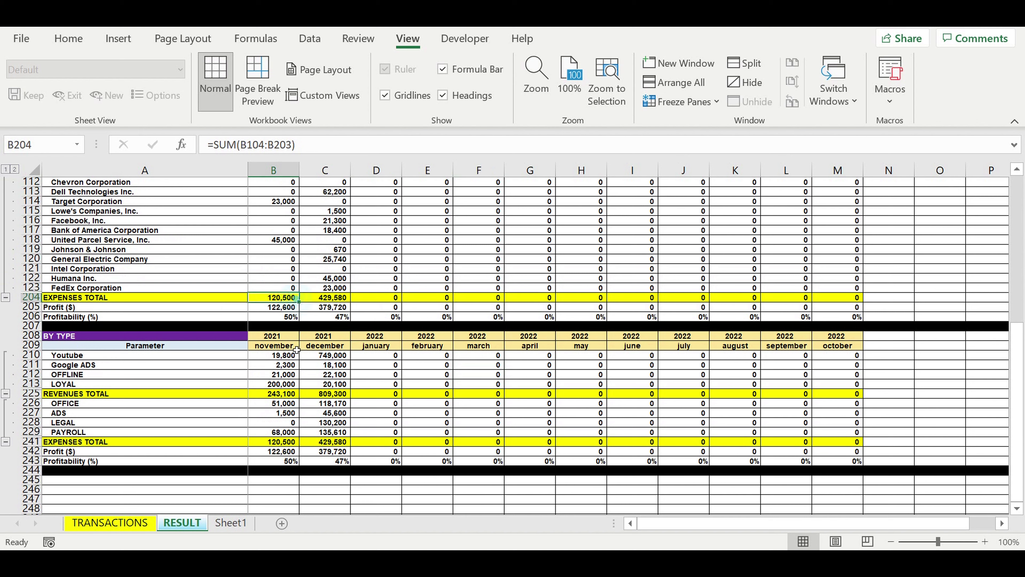
{"action": "left_click", "coordinate": [275, 442]}
{"action": "left_click", "coordinate": [341, 299]}
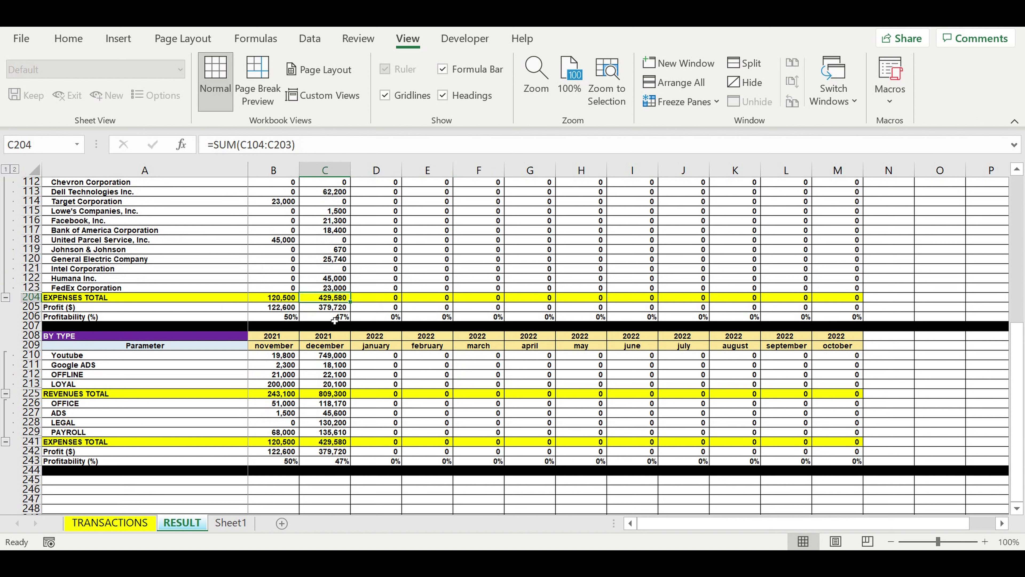
{"action": "left_click", "coordinate": [336, 441]}
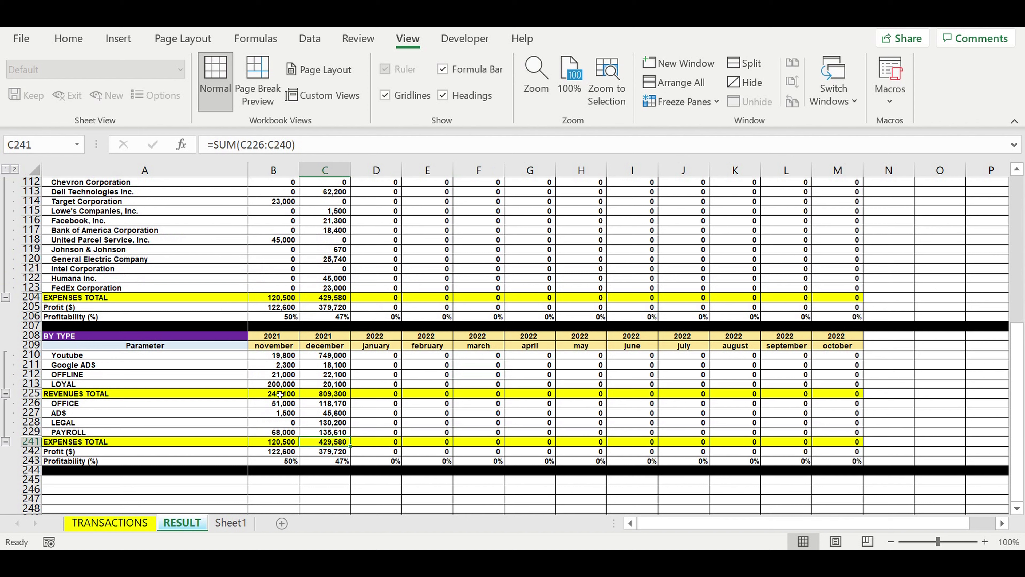
{"action": "left_click_drag", "start_coordinate": [282, 442], "coordinate": [341, 442]}
{"action": "left_click_drag", "start_coordinate": [287, 298], "coordinate": [324, 300]}
Compare the november and december REVENUES TOTAL values of the BY TYPE table with those of the BY COMPANY table.
{"action": "mouse_move", "coordinate": [283, 393]}
{"action": "left_mouse_down"}
{"action": "mouse_move", "coordinate": [325, 393]}
{"action": "mouse_move", "coordinate": [325, 383]}
{"action": "mouse_move", "coordinate": [321, 394]}
{"action": "mouse_move", "coordinate": [283, 394]}
{"action": "left_mouse_up"}
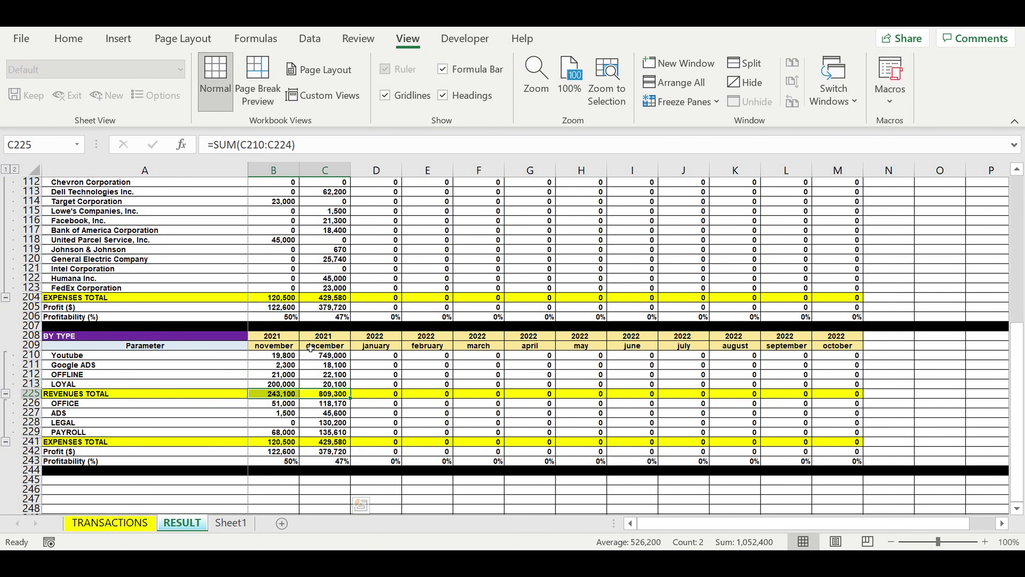
{"action": "scroll", "coordinate": [310, 348], "scroll_direction": "up", "scroll_amount": 8}
{"action": "left_click_drag", "start_coordinate": [282, 335], "coordinate": [327, 336]}
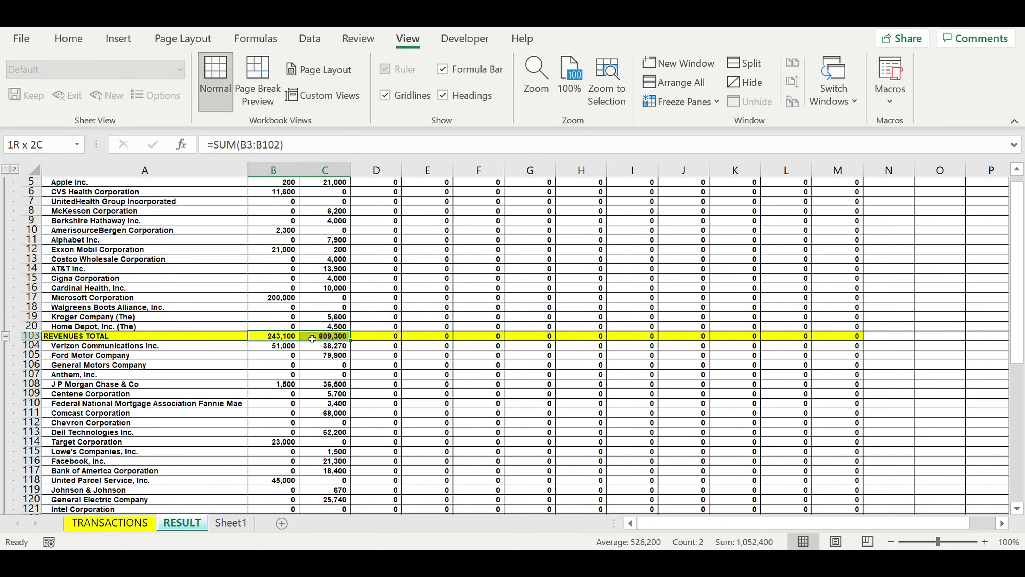
{"action": "left_click", "coordinate": [394, 404]}
Return to the BY TYPE table and check the OFFICE row, the november and december LOYAL revenues, and the Profitability row.
{"action": "scroll", "coordinate": [369, 390], "scroll_direction": "down", "scroll_amount": 9}
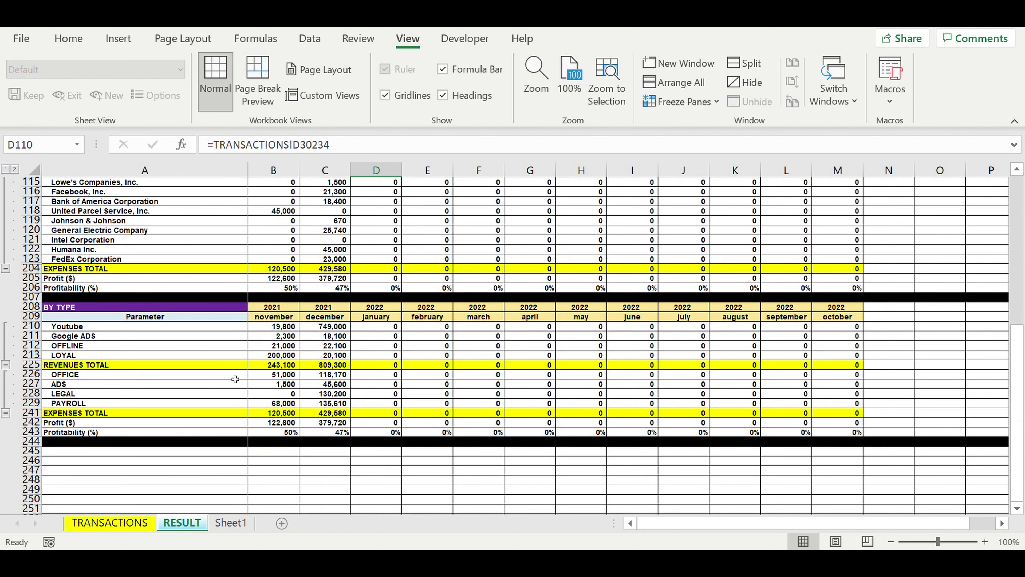
{"action": "left_click", "coordinate": [235, 379]}
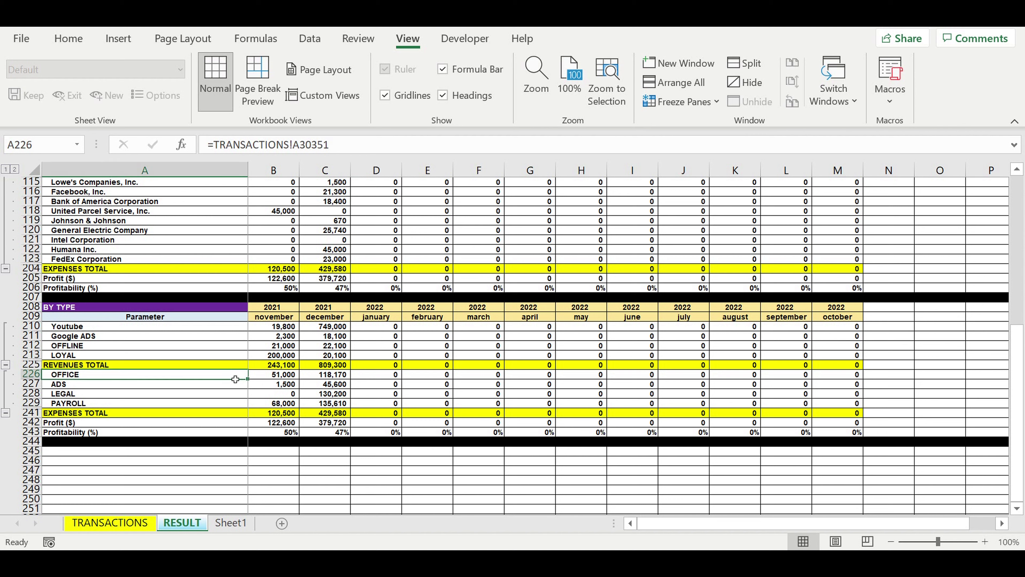
{"action": "left_click", "coordinate": [262, 356]}
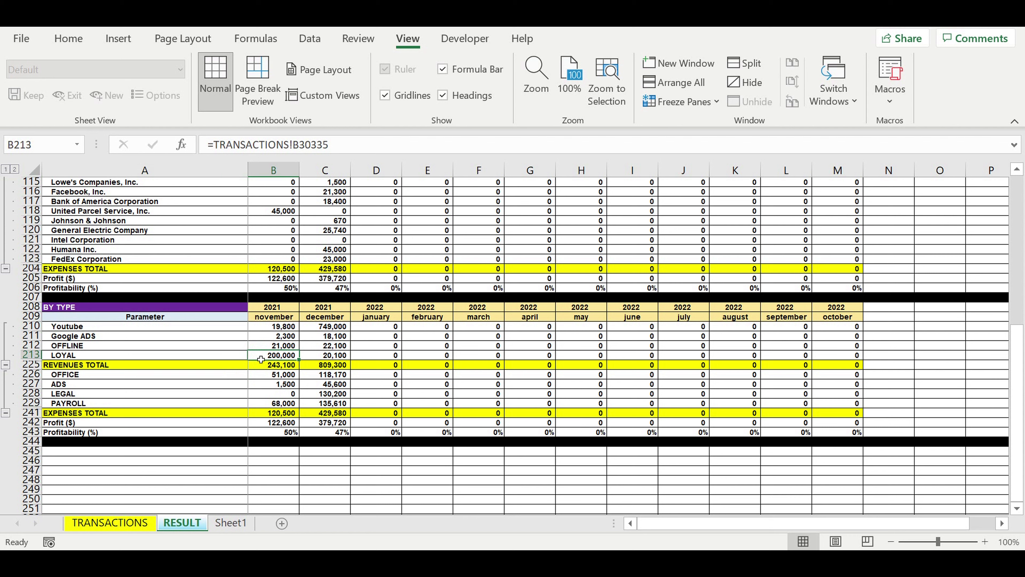
{"action": "left_click", "coordinate": [326, 357]}
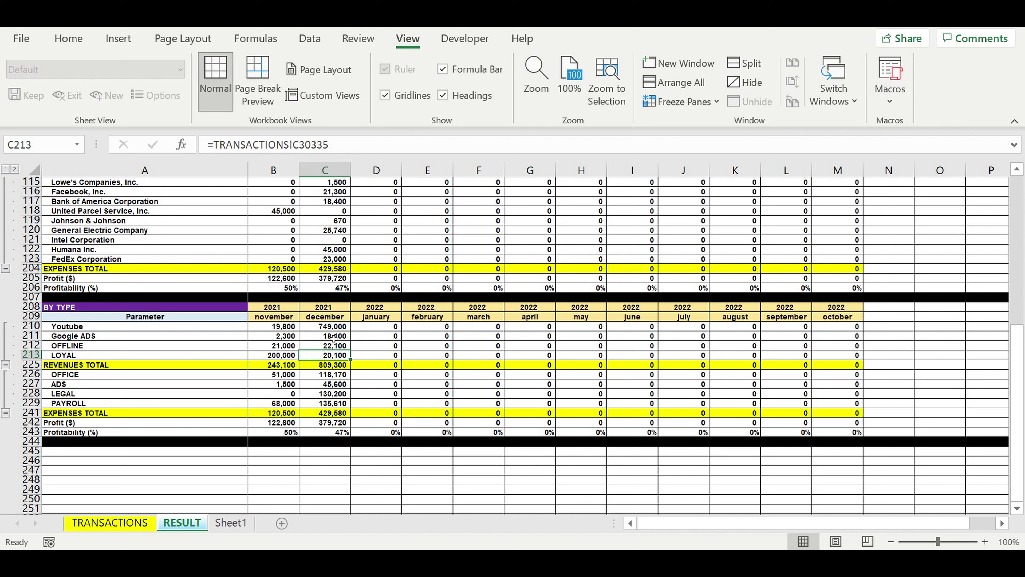
{"action": "left_click", "coordinate": [232, 431]}
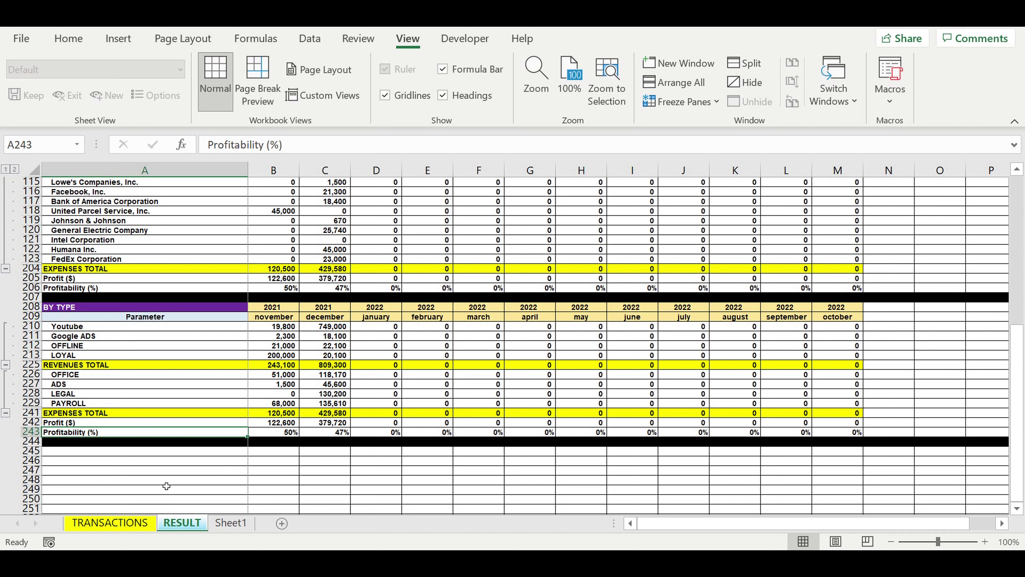
Return to the TRANSACTIONS sheet and unfreeze its panes so the whole worksheet scrolls.
{"action": "left_click", "coordinate": [129, 523]}
{"action": "left_click", "coordinate": [241, 422]}
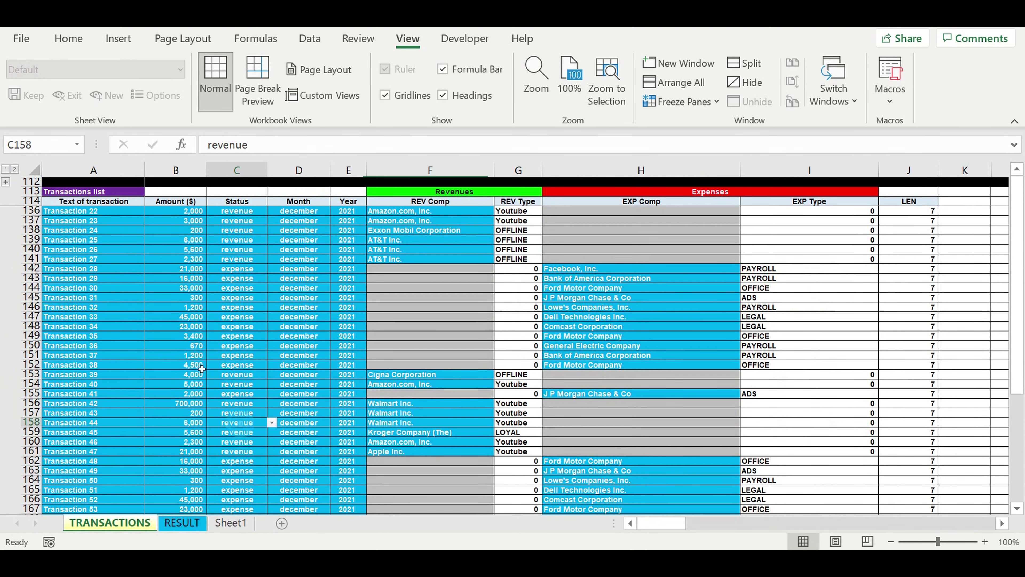
{"action": "left_click", "coordinate": [30, 210]}
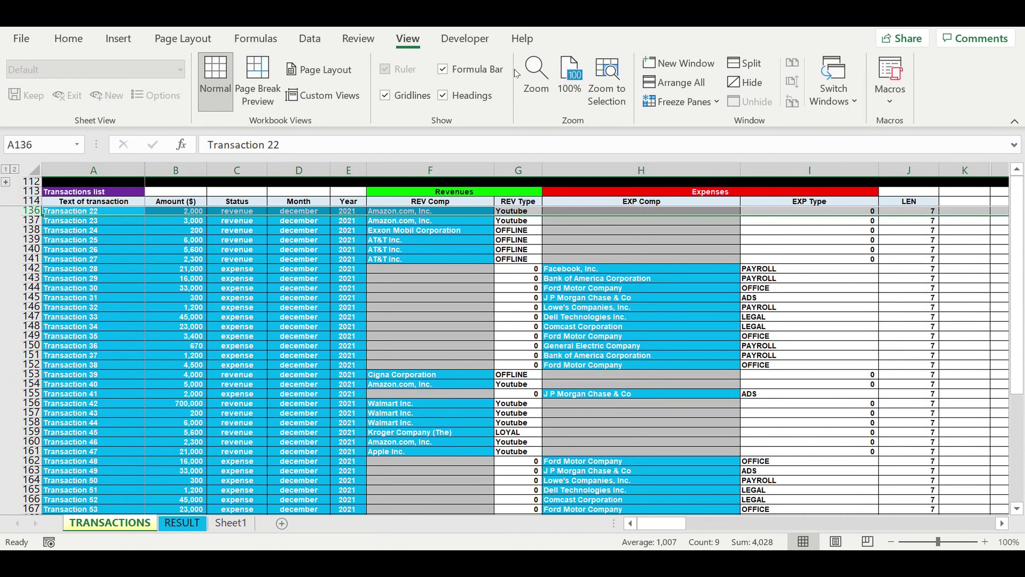
{"action": "left_click", "coordinate": [719, 101]}
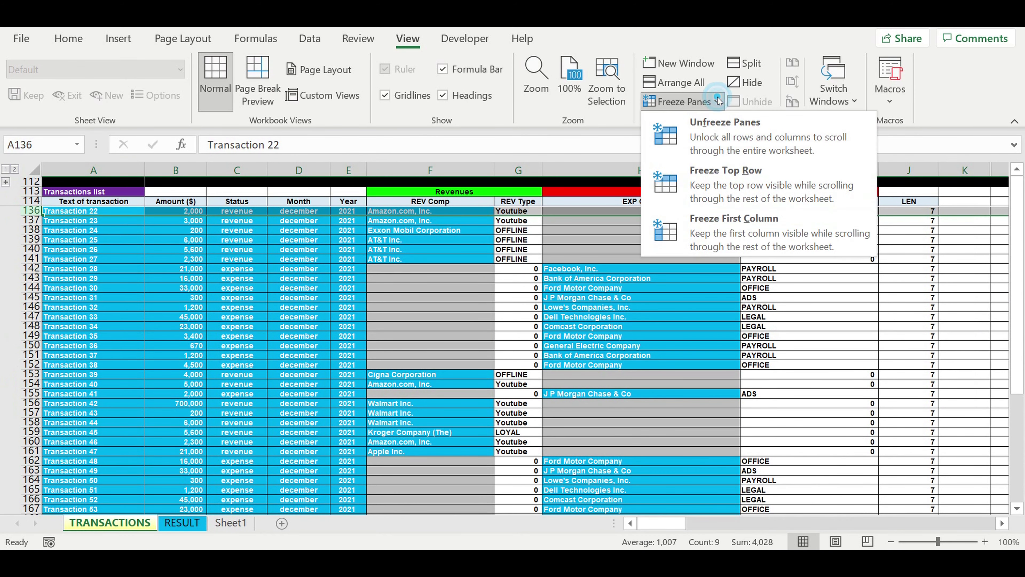
{"action": "left_click", "coordinate": [706, 122]}
{"action": "left_click", "coordinate": [428, 268]}
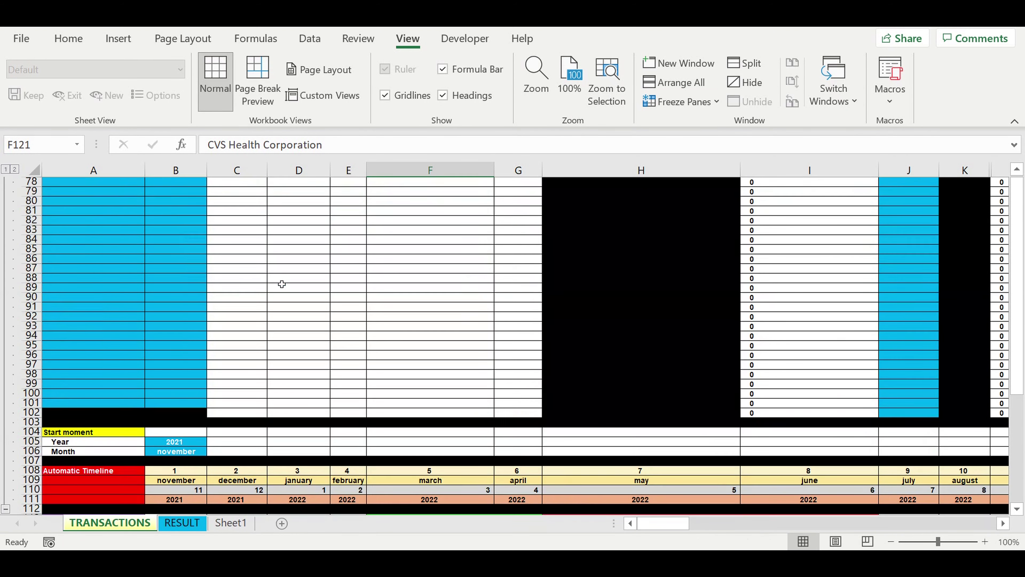
Review the STATUS and COFF (%) columns of the COEFF REV COMP and COEFF EXP COMP tables on the TRANSACTIONS sheet.
{"action": "left_click", "coordinate": [286, 299]}
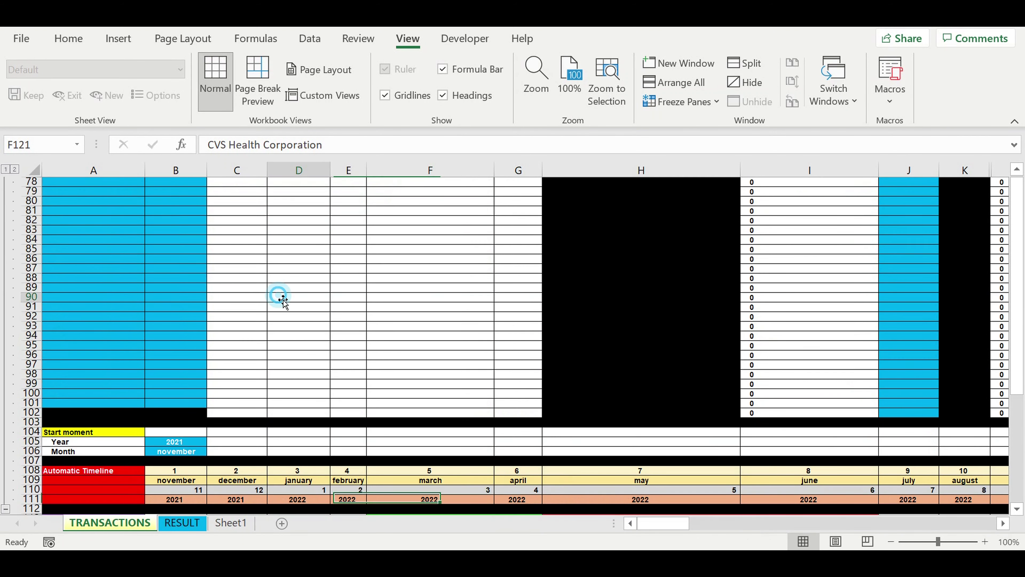
{"action": "scroll", "coordinate": [293, 297], "scroll_direction": "up", "scroll_amount": 5}
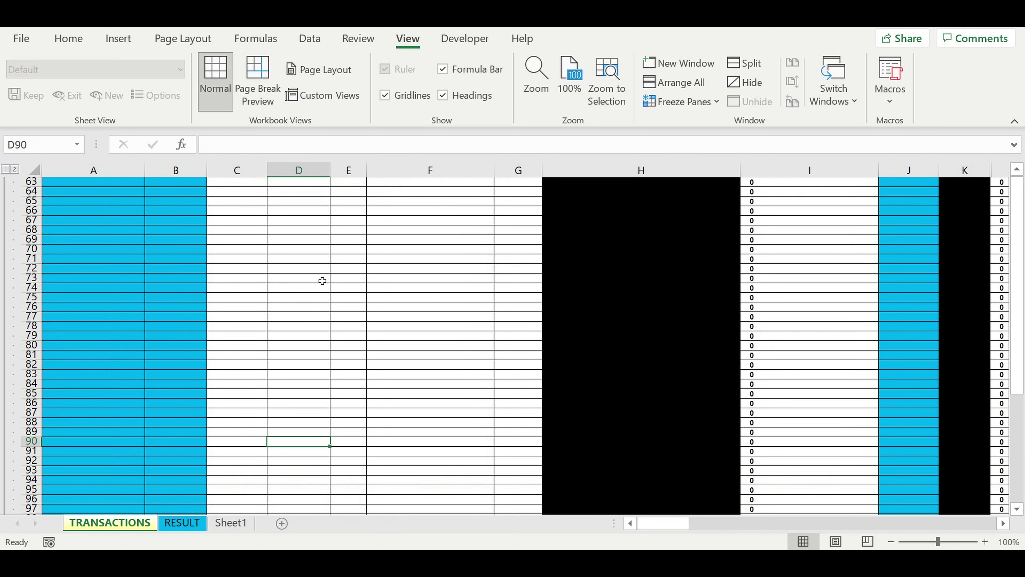
{"action": "scroll", "coordinate": [564, 239], "scroll_direction": "up", "scroll_amount": 20}
{"action": "left_click_drag", "start_coordinate": [668, 522], "coordinate": [692, 528]}
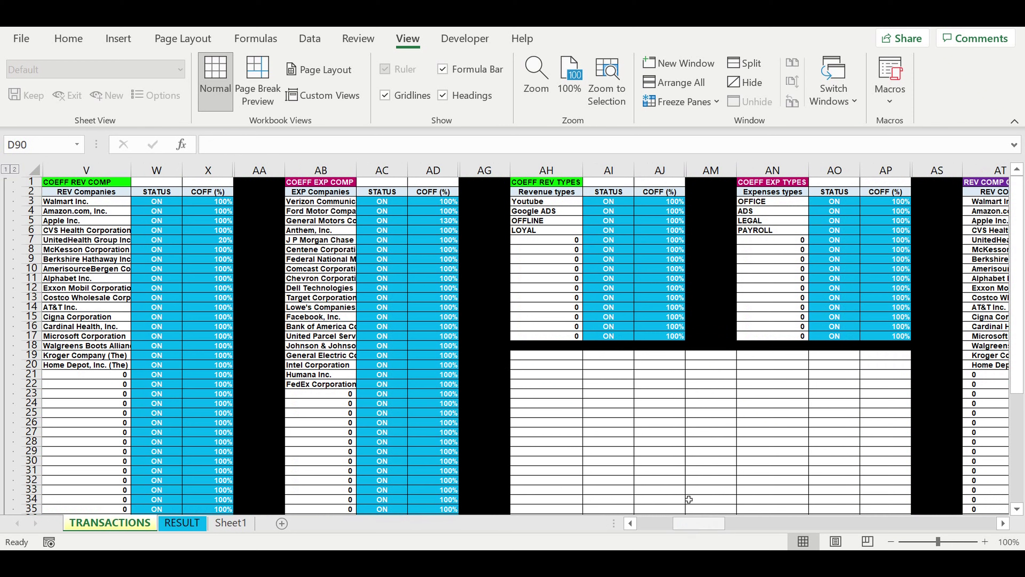
{"action": "left_click_drag", "start_coordinate": [159, 202], "coordinate": [216, 370]}
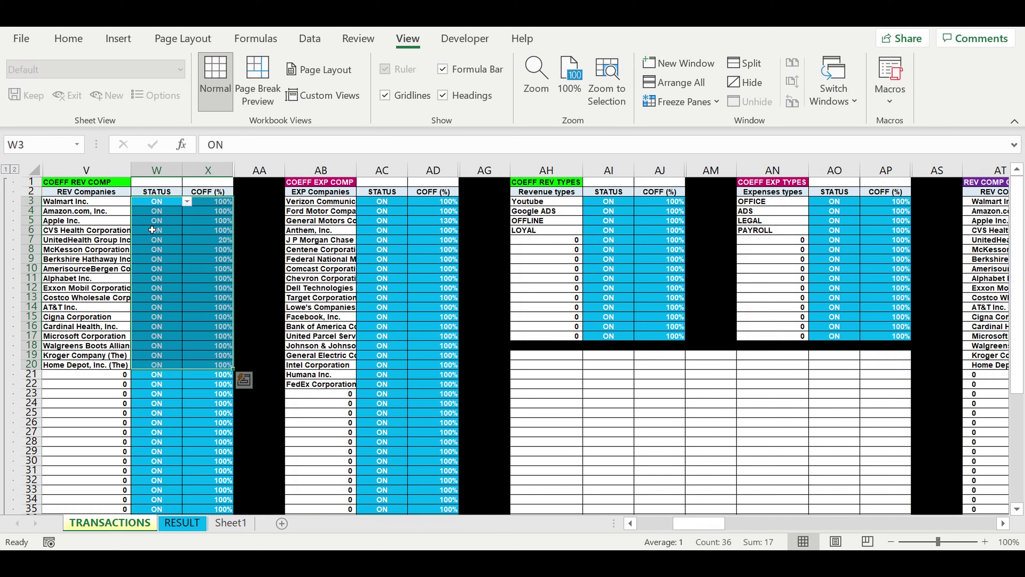
{"action": "left_click_drag", "start_coordinate": [393, 201], "coordinate": [441, 385]}
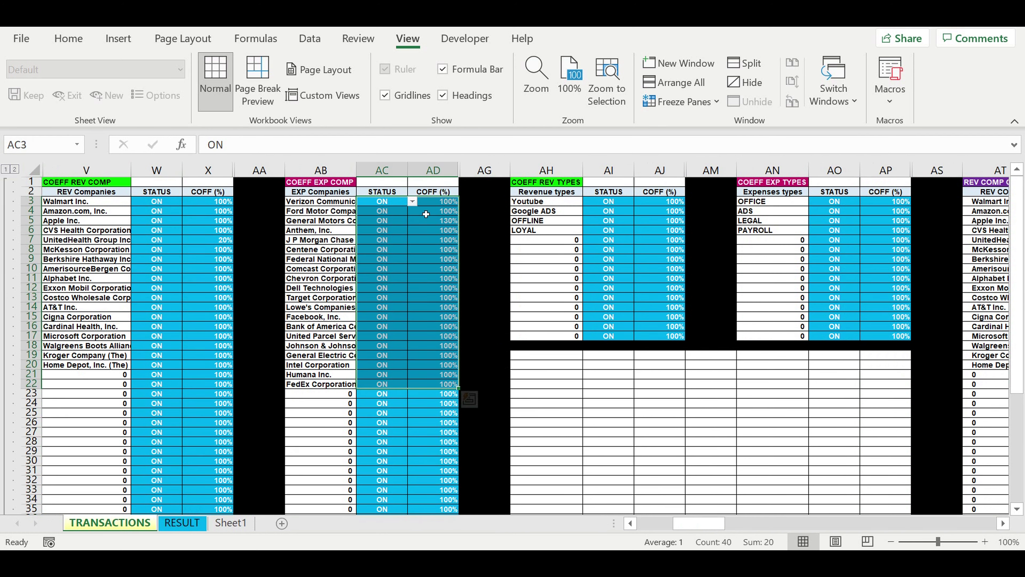
{"action": "left_click", "coordinate": [219, 242]}
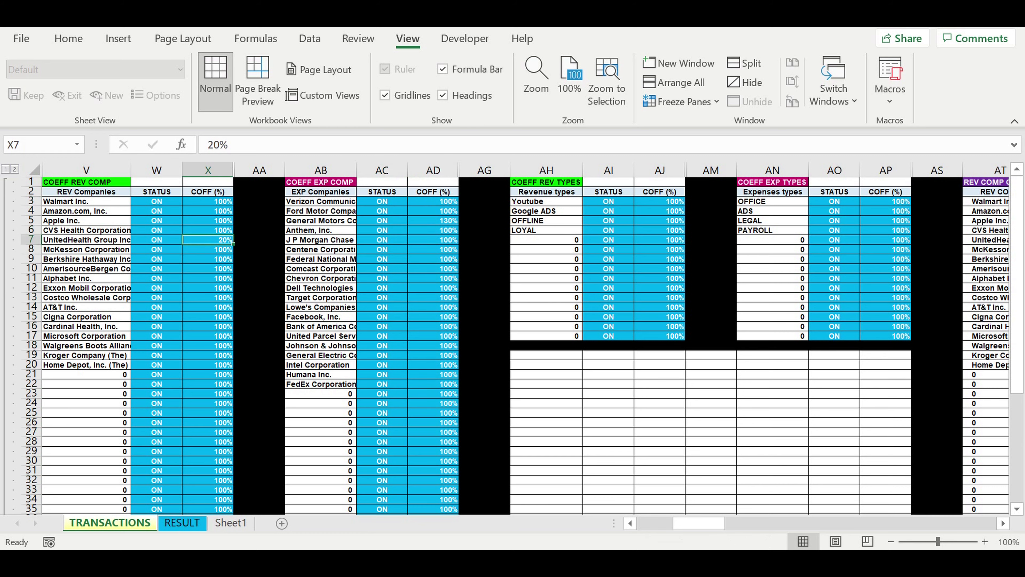
Check Walmart Inc.'s november and december revenues and the profit rows in the RESULT sheet's BY COMPANY table.
{"action": "left_click", "coordinate": [179, 524]}
{"action": "scroll", "coordinate": [318, 314], "scroll_direction": "up", "scroll_amount": 7}
{"action": "scroll", "coordinate": [318, 314], "scroll_direction": "up", "scroll_amount": 4}
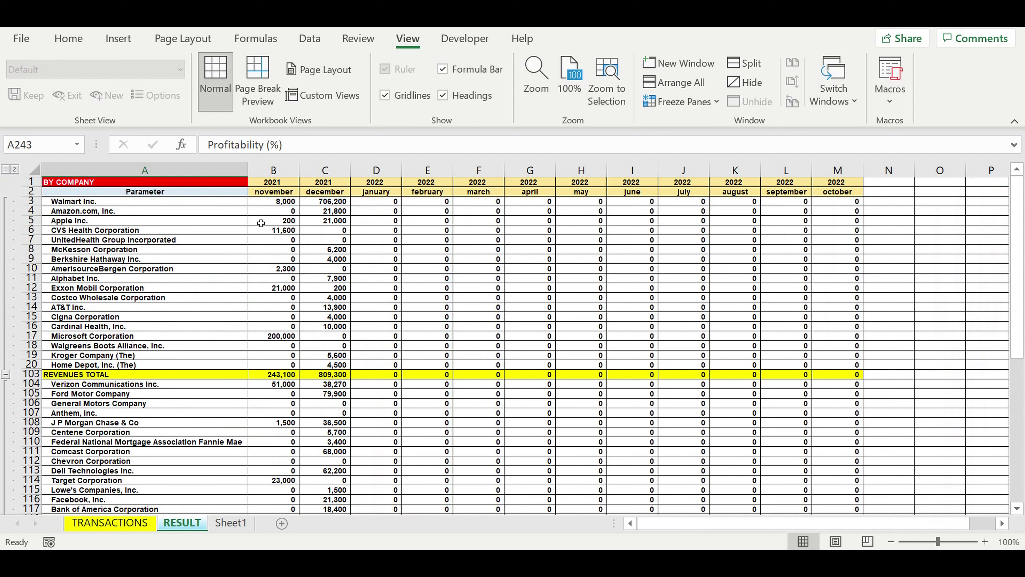
{"action": "left_click", "coordinate": [327, 201]}
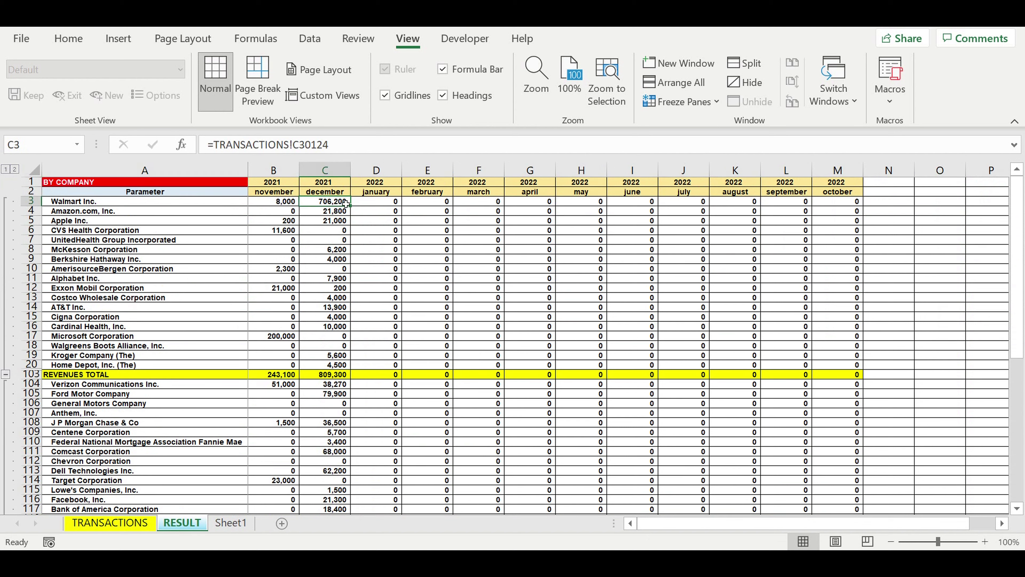
{"action": "left_click_drag", "start_coordinate": [286, 205], "coordinate": [315, 208]}
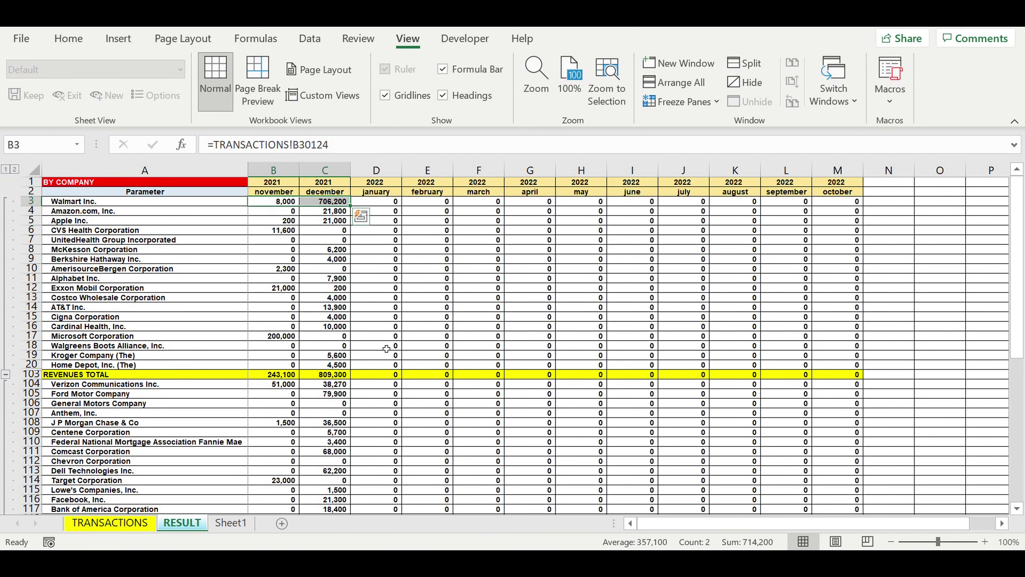
{"action": "scroll", "coordinate": [381, 345], "scroll_direction": "down", "scroll_amount": 4}
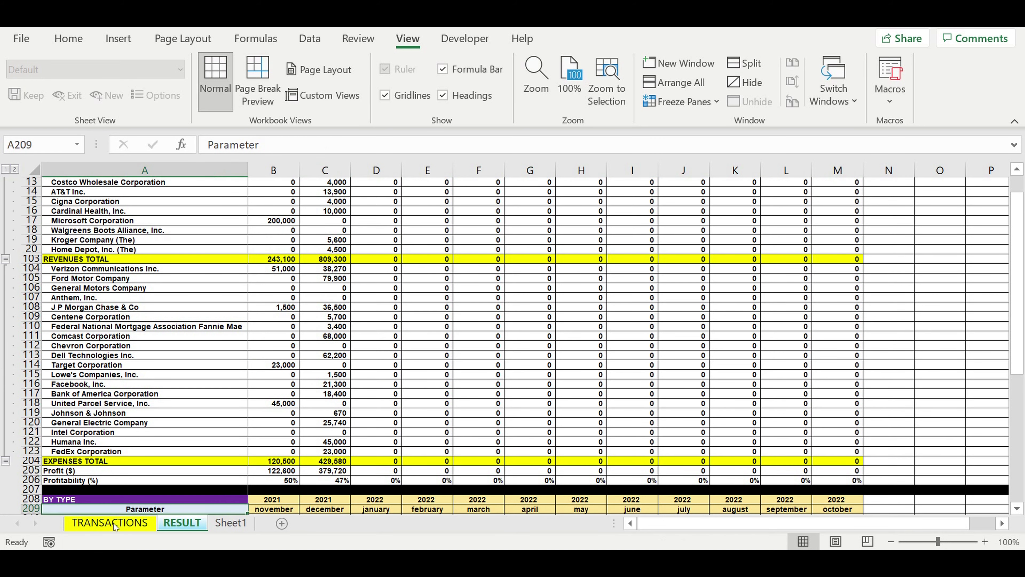
Set Walmart Inc.'s STATUS to OFF in the COEFF REV COMP table of the TRANSACTIONS sheet.
{"action": "left_click", "coordinate": [106, 520]}
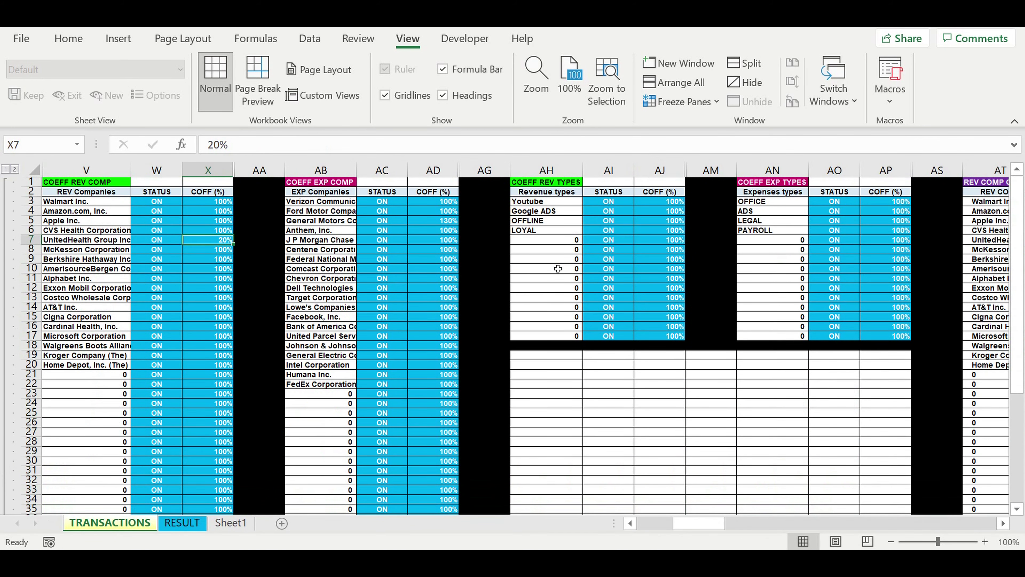
{"action": "left_click", "coordinate": [565, 251]}
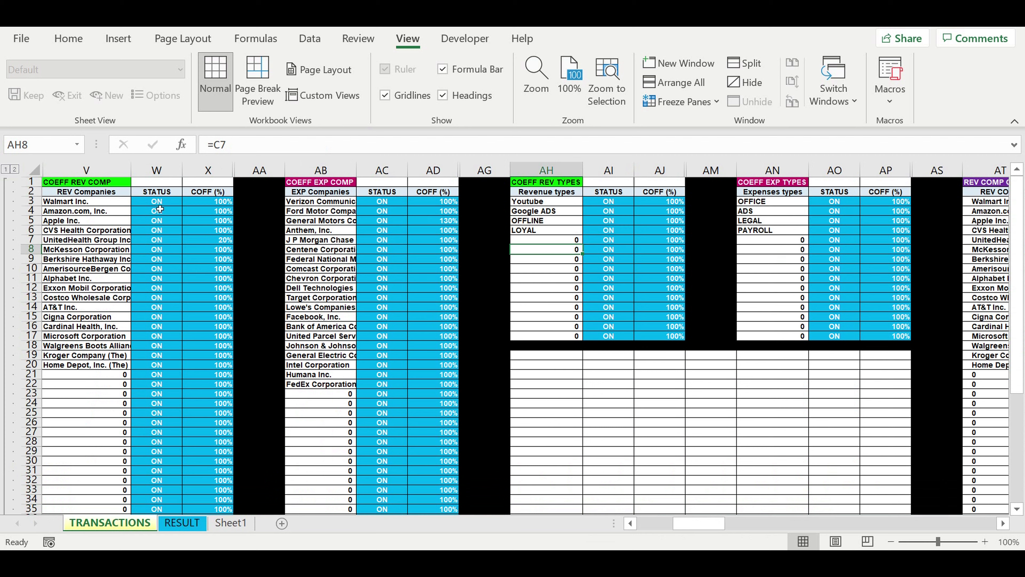
{"action": "left_click", "coordinate": [155, 202]}
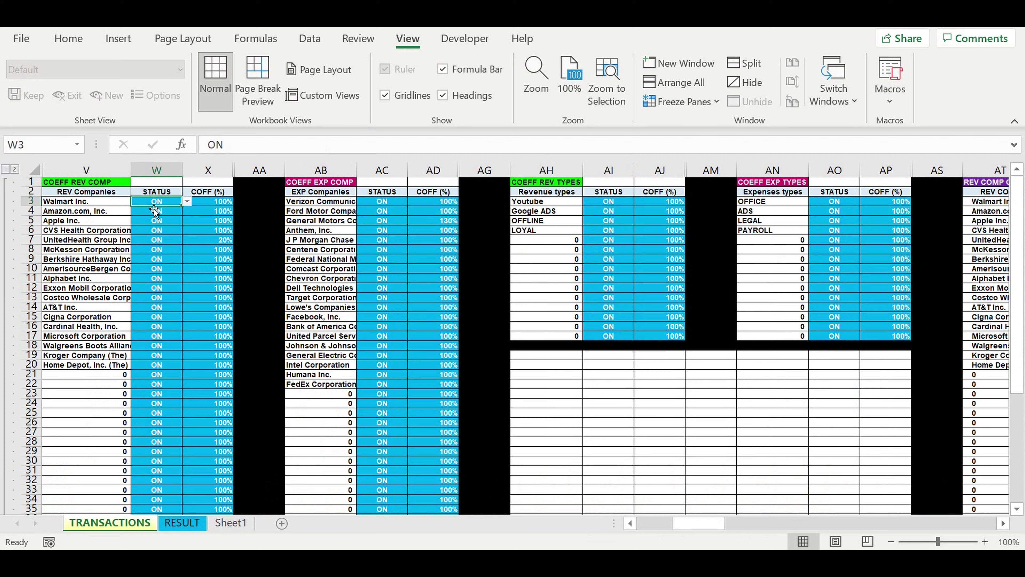
{"action": "left_click", "coordinate": [187, 202]}
{"action": "left_click", "coordinate": [173, 222]}
Examine how switching off Walmart Inc. affects its november and december revenues and the Profit row on the RESULT sheet.
{"action": "left_click", "coordinate": [181, 523]}
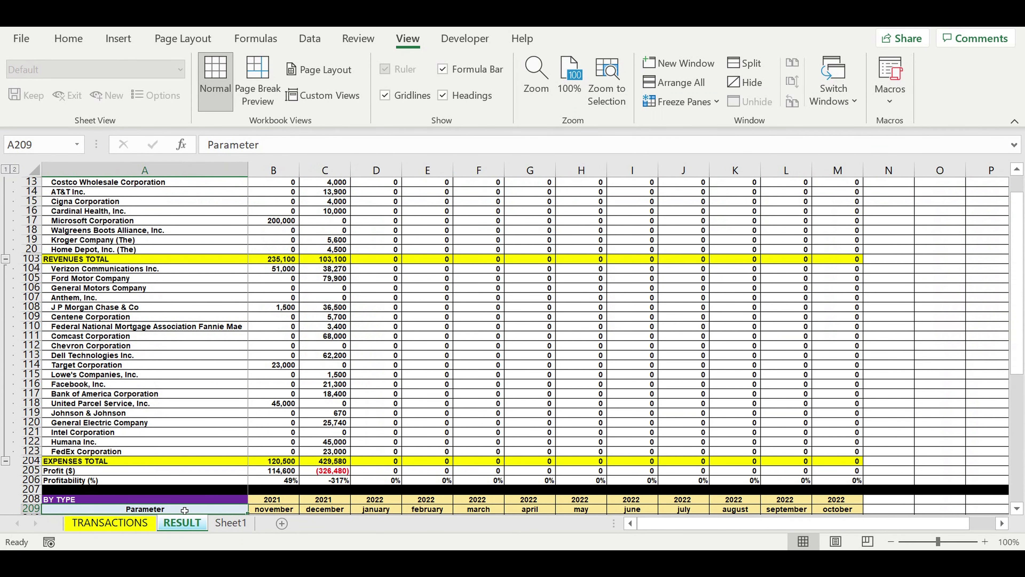
{"action": "left_click", "coordinate": [282, 471]}
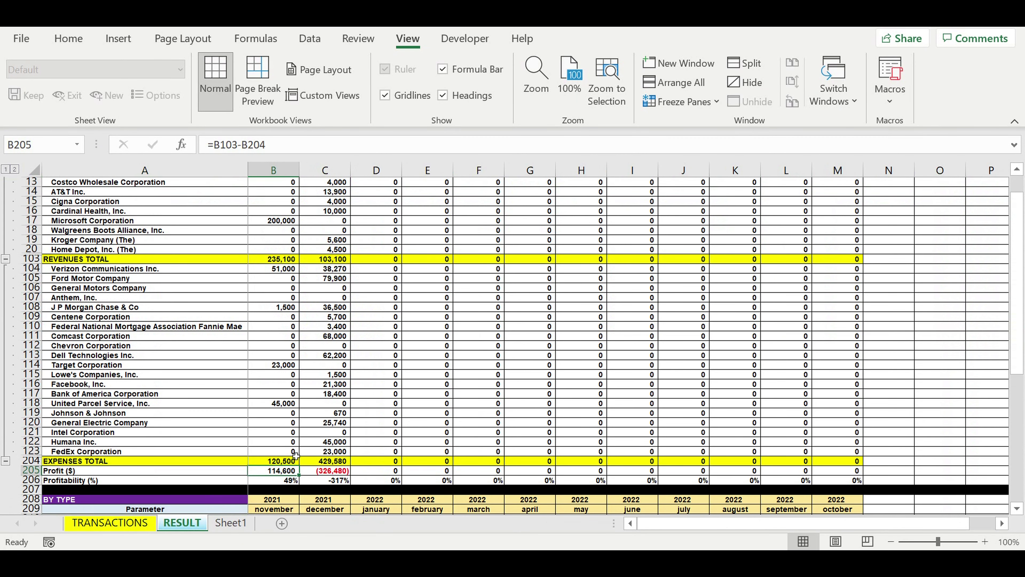
{"action": "scroll", "coordinate": [392, 345], "scroll_direction": "up", "scroll_amount": 4}
{"action": "left_click_drag", "start_coordinate": [287, 201], "coordinate": [335, 201]}
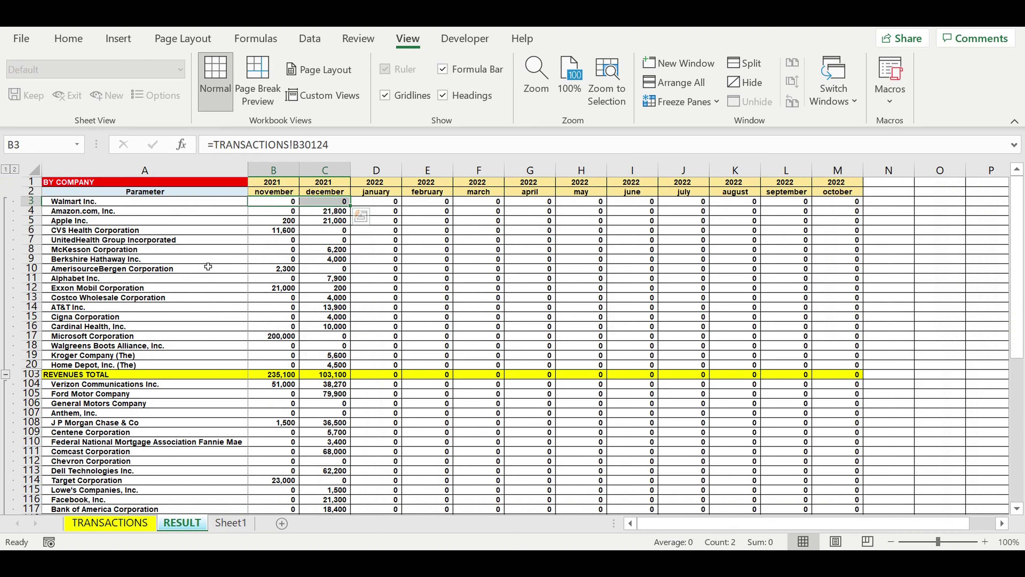
{"action": "scroll", "coordinate": [234, 321], "scroll_direction": "down", "scroll_amount": 5}
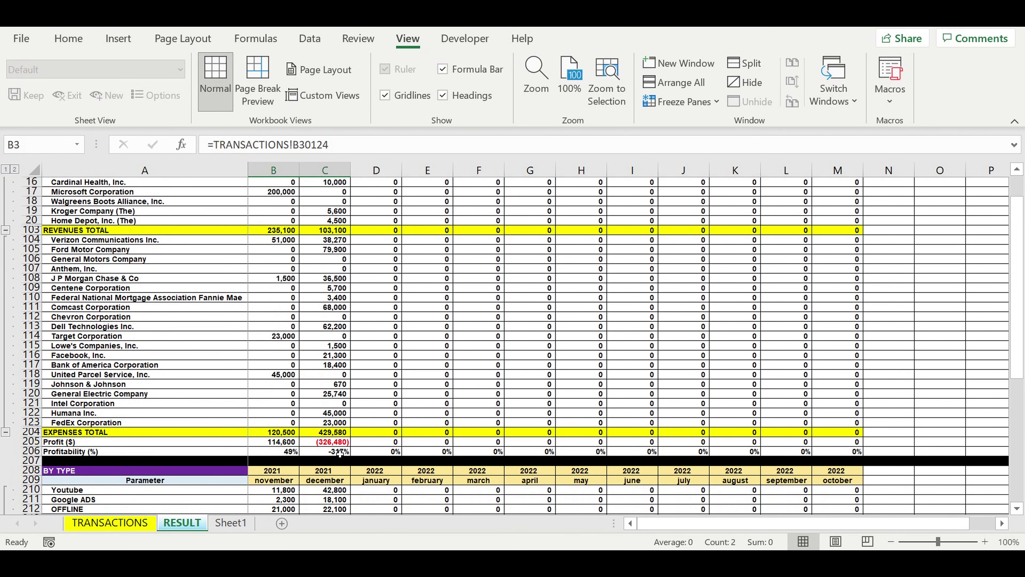
Switch Walmart Inc.'s STATUS back to ON in the COEFF REV COMP table and set its COFF (%) to 20%.
{"action": "left_click", "coordinate": [133, 522]}
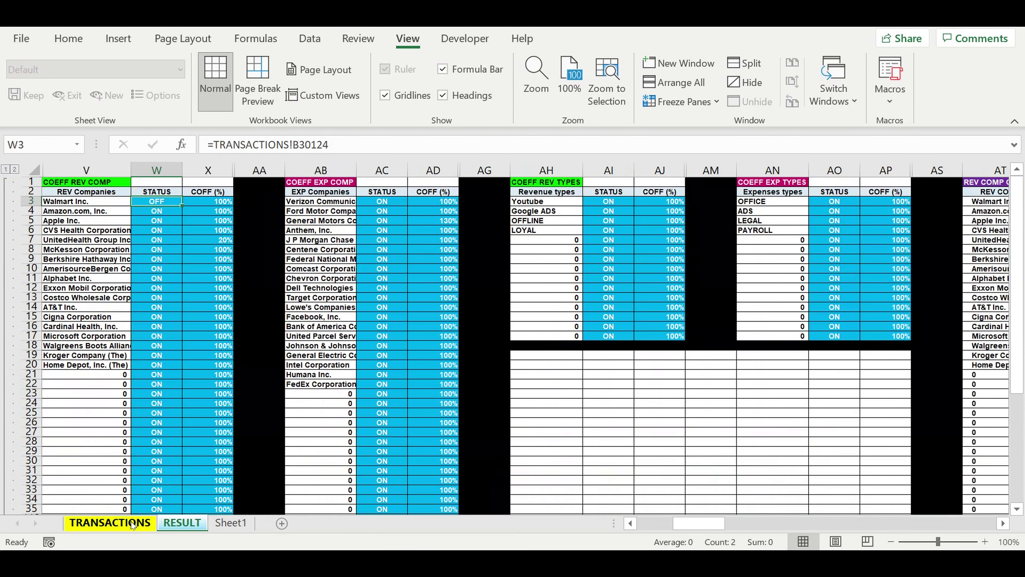
{"action": "left_click", "coordinate": [188, 201]}
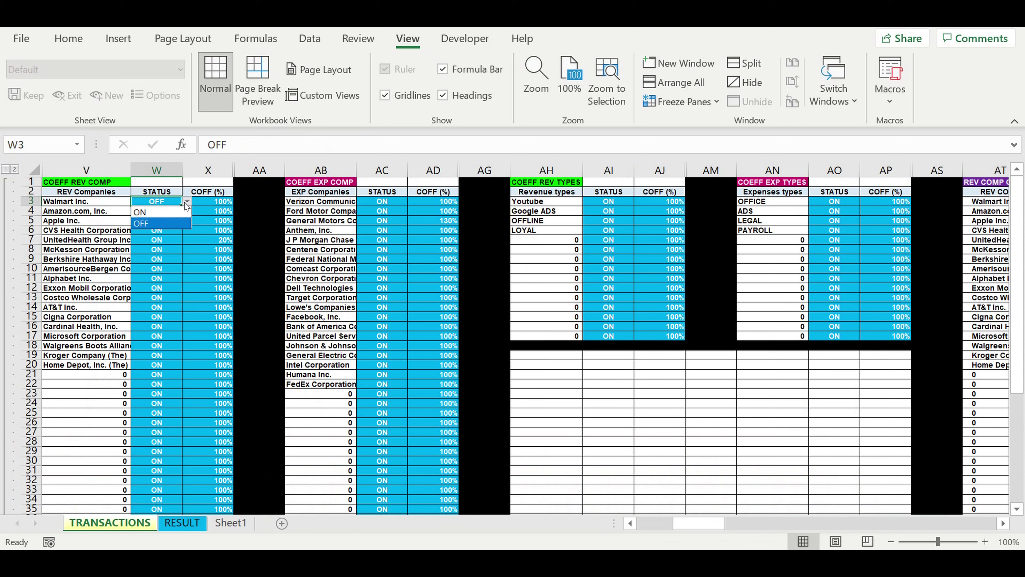
{"action": "left_click", "coordinate": [170, 211]}
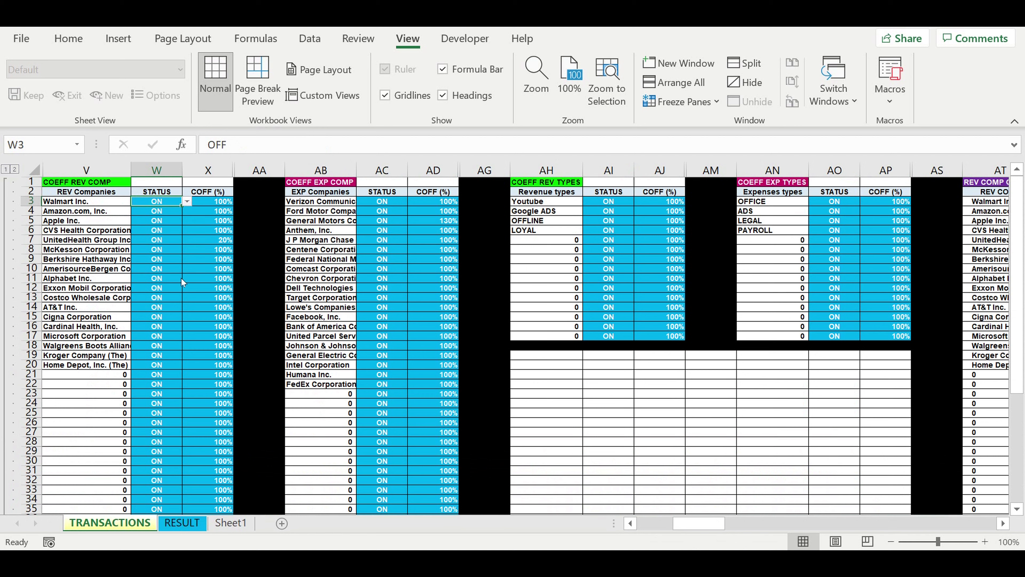
{"action": "left_click", "coordinate": [218, 201]}
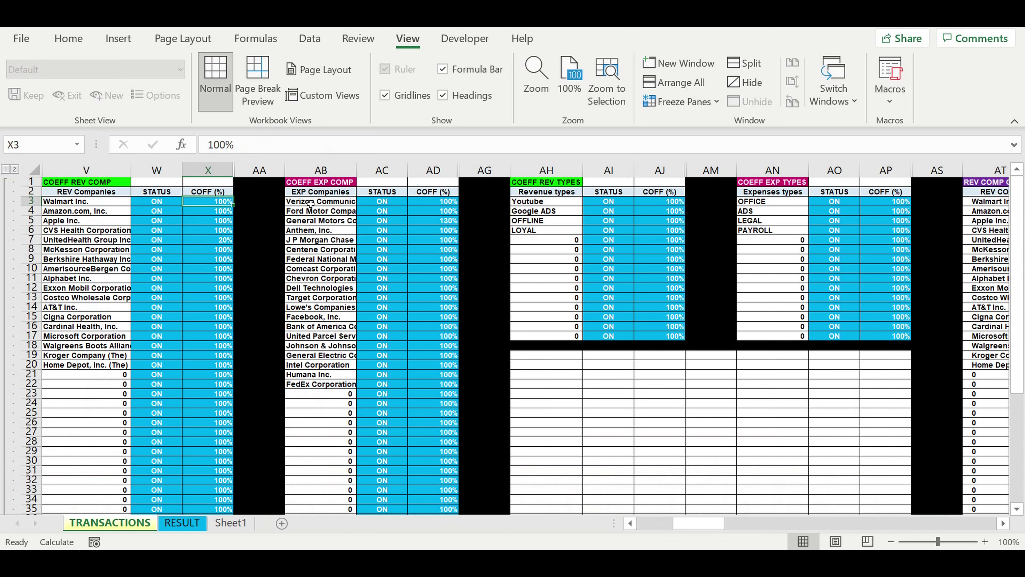
{"action": "type", "text": "20"}
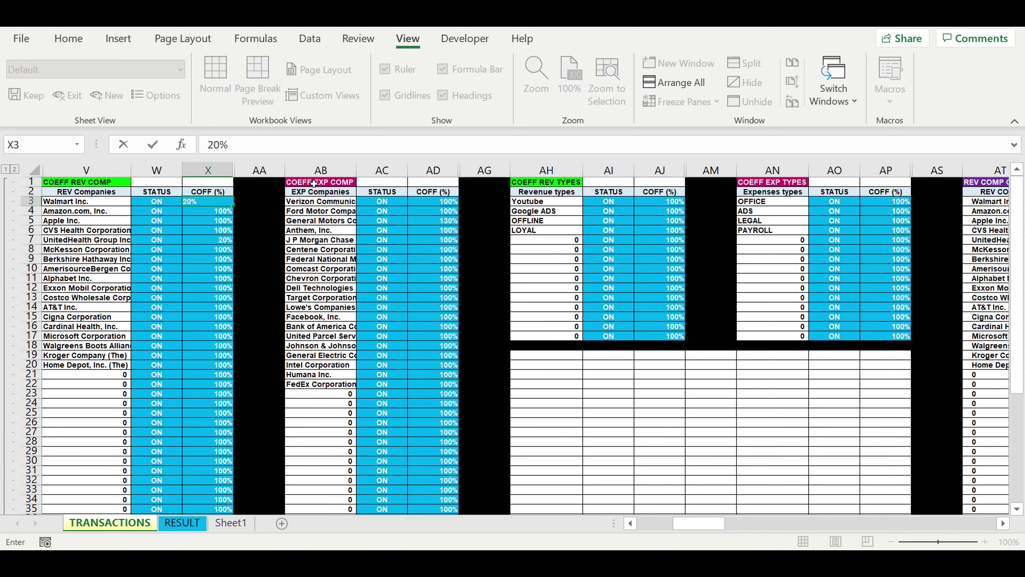
{"action": "left_click", "coordinate": [228, 249]}
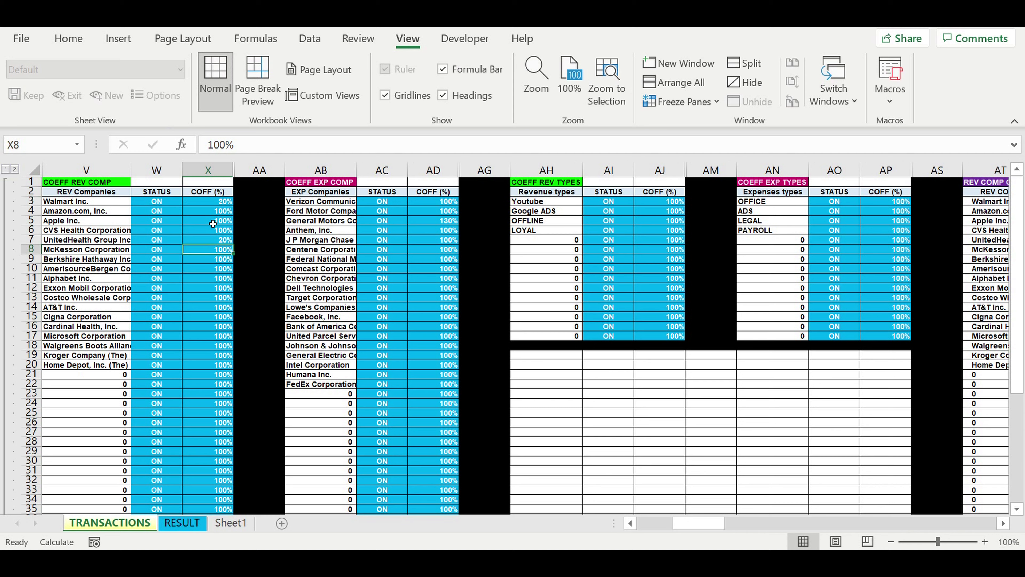
Check the december Profit and Walmart Inc.'s revenues on the RESULT sheet with the 20% coefficient applied.
{"action": "left_click", "coordinate": [181, 523]}
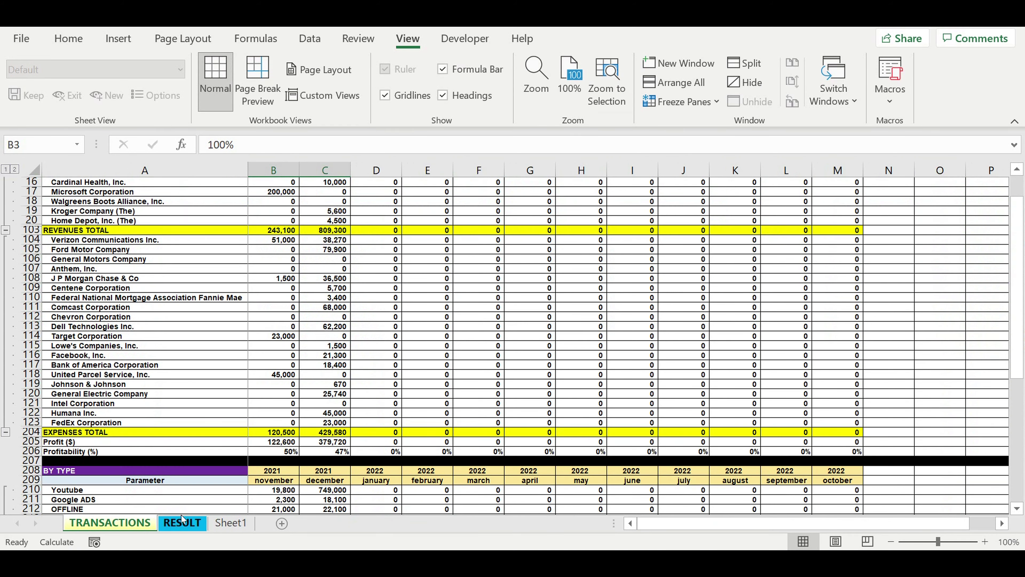
{"action": "left_click", "coordinate": [334, 443]}
{"action": "scroll", "coordinate": [365, 326], "scroll_direction": "up", "scroll_amount": 5}
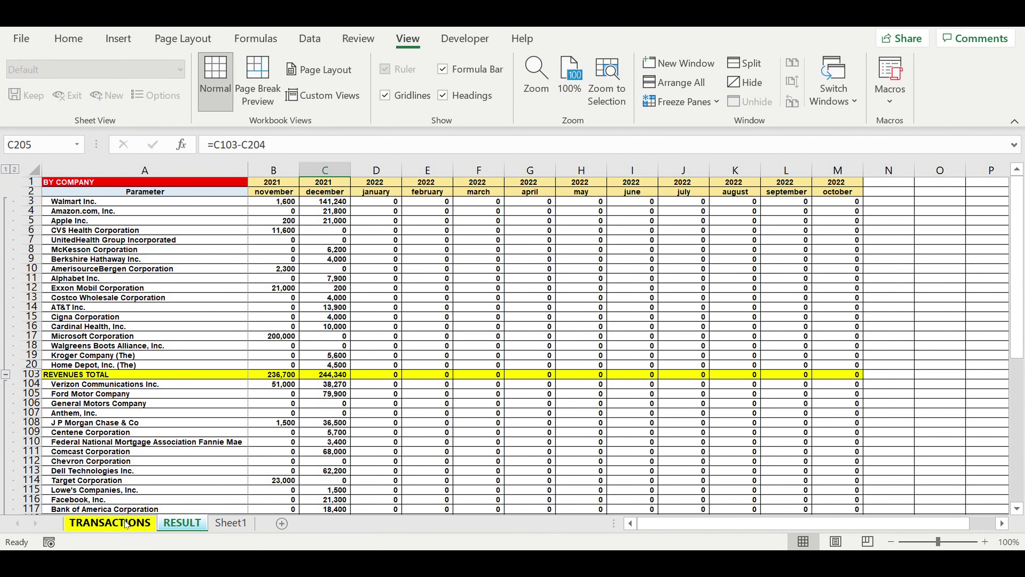
Set Walmart Inc.'s COFF (%) to 3000% in the COEFF REV COMP table of the TRANSACTIONS sheet.
{"action": "left_click", "coordinate": [109, 523]}
{"action": "left_click", "coordinate": [214, 202]}
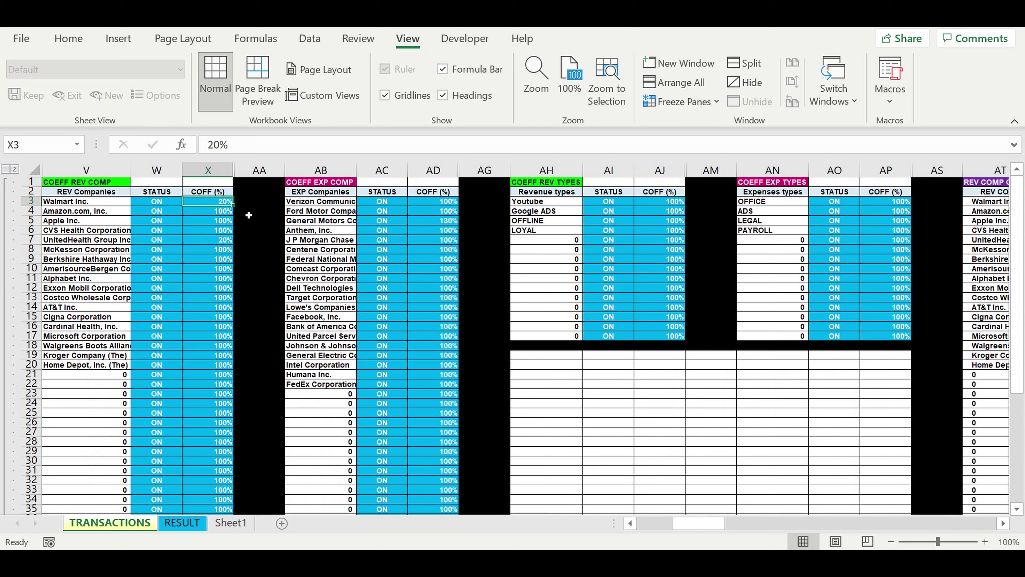
{"action": "type", "text": "3"}
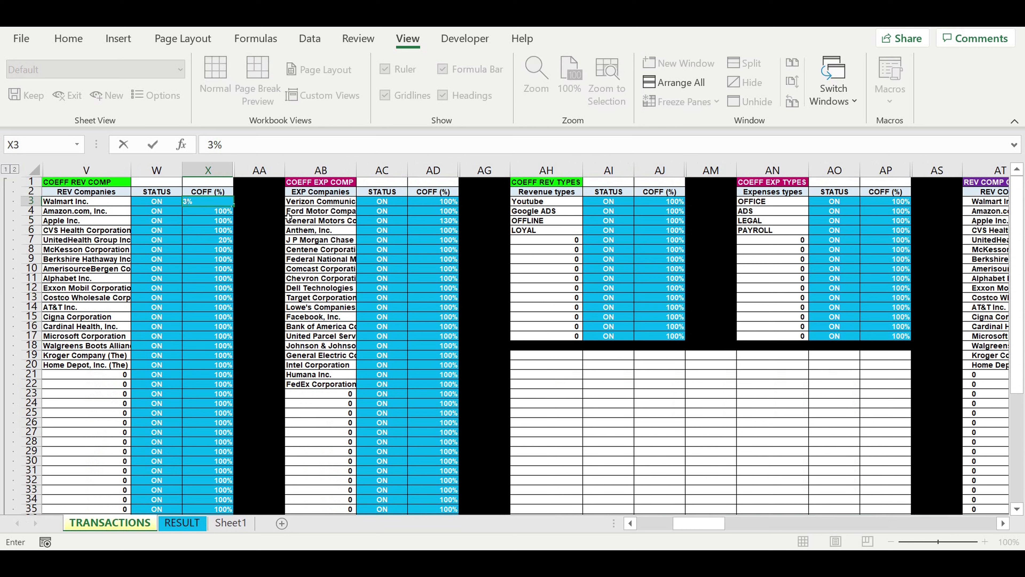
{"action": "type", "text": "000"}
{"action": "left_click", "coordinate": [212, 240]}
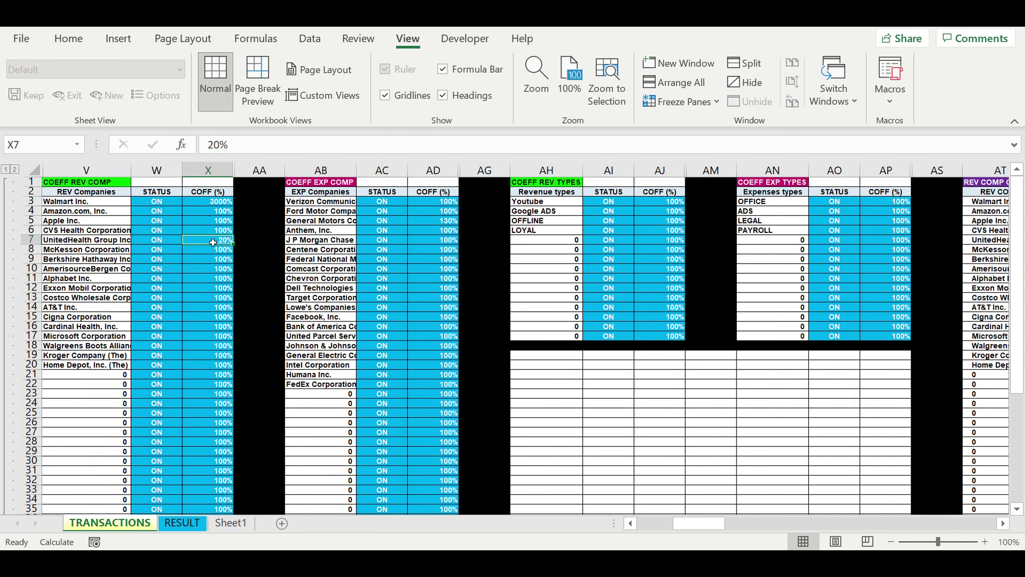
Examine Walmart Inc.'s december revenue, the december Profit and the december company revenues on the RESULT sheet with the 3000% coefficient.
{"action": "left_click", "coordinate": [181, 523]}
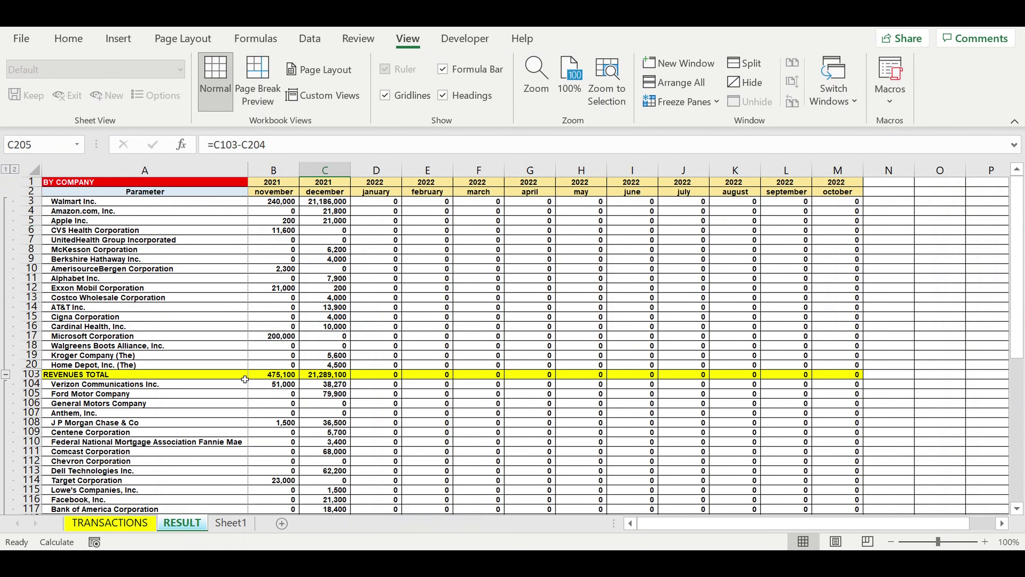
{"action": "left_click", "coordinate": [322, 201]}
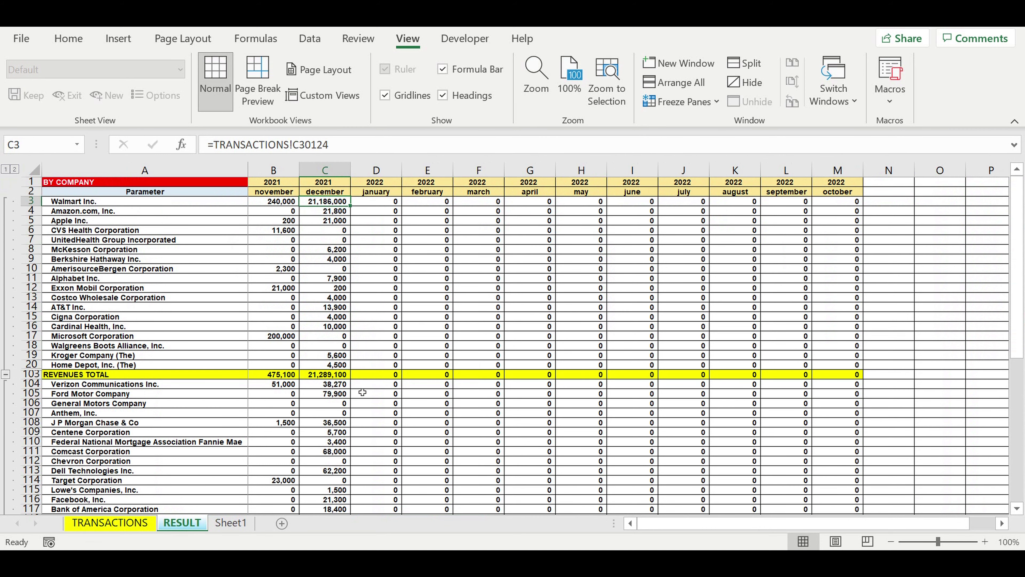
{"action": "scroll", "coordinate": [339, 368], "scroll_direction": "down", "scroll_amount": 8}
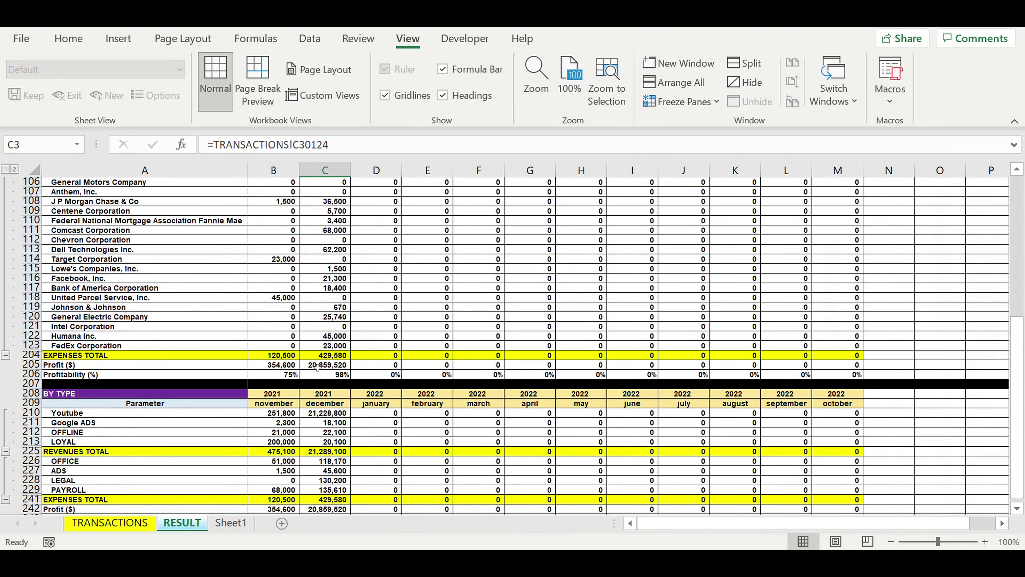
{"action": "left_click", "coordinate": [314, 366]}
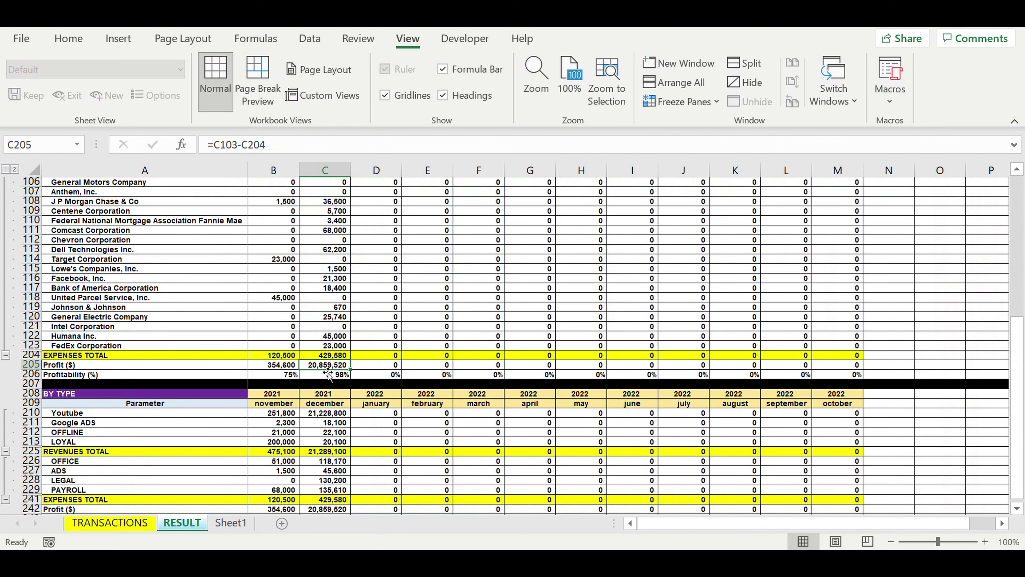
{"action": "scroll", "coordinate": [349, 321], "scroll_direction": "up", "scroll_amount": 7}
{"action": "scroll", "coordinate": [349, 322], "scroll_direction": "up", "scroll_amount": 1}
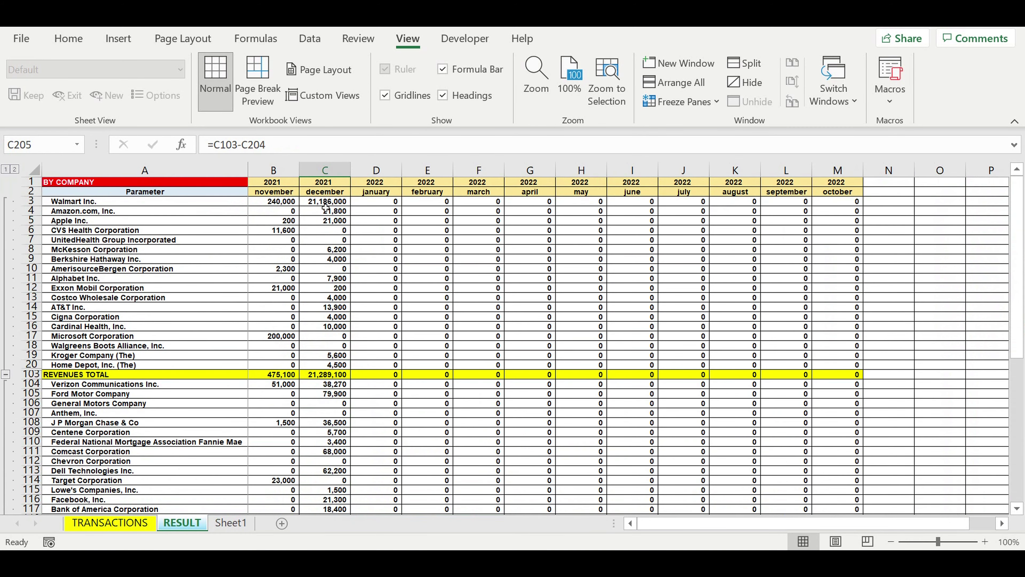
{"action": "left_click_drag", "start_coordinate": [323, 204], "coordinate": [322, 288]}
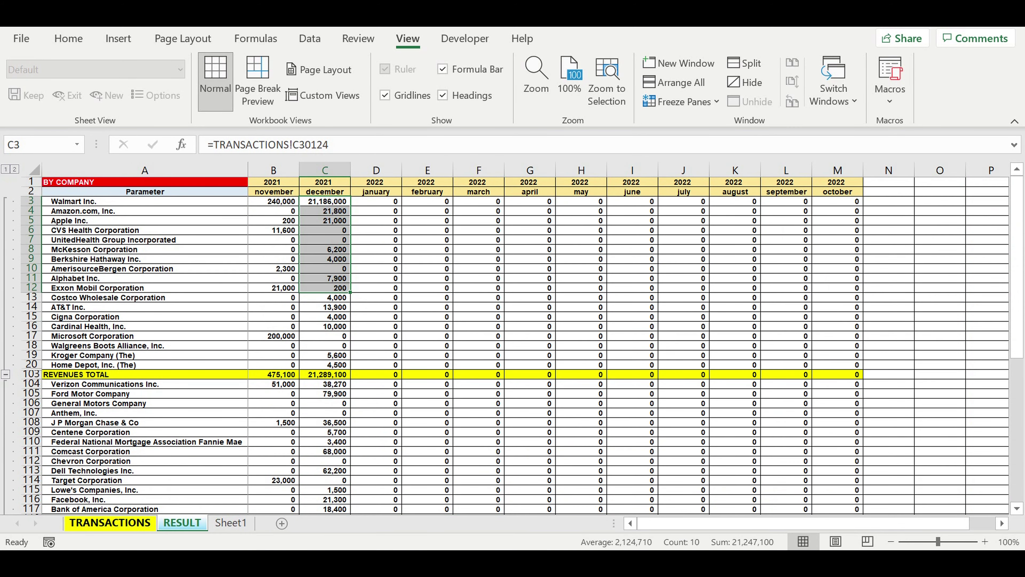
Set Walmart Inc.'s COFF (%) back to 100% in the COEFF REV COMP table of the TRANSACTIONS sheet.
{"action": "left_click", "coordinate": [103, 531]}
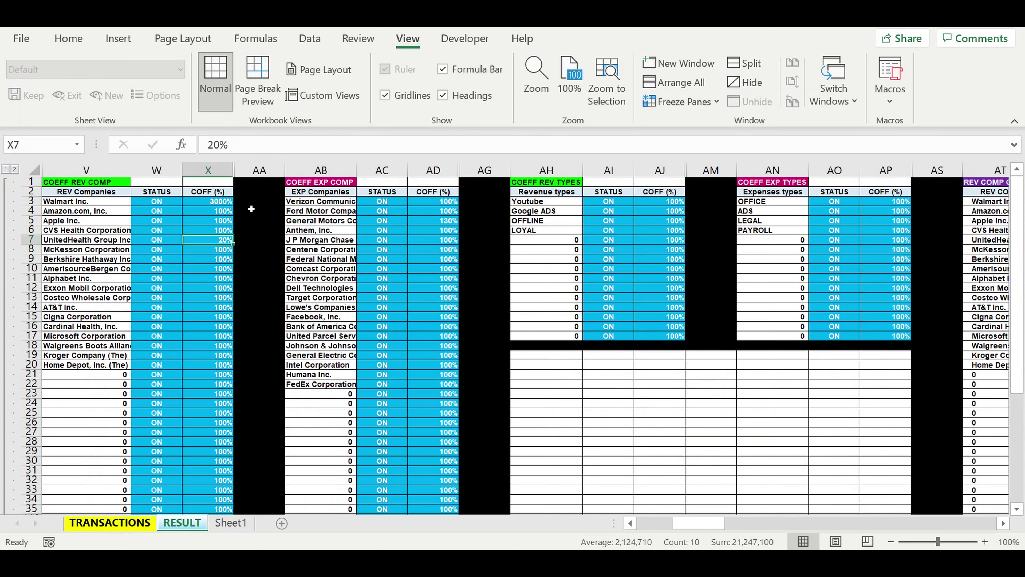
{"action": "left_click", "coordinate": [204, 201]}
{"action": "type", "text": "100"}
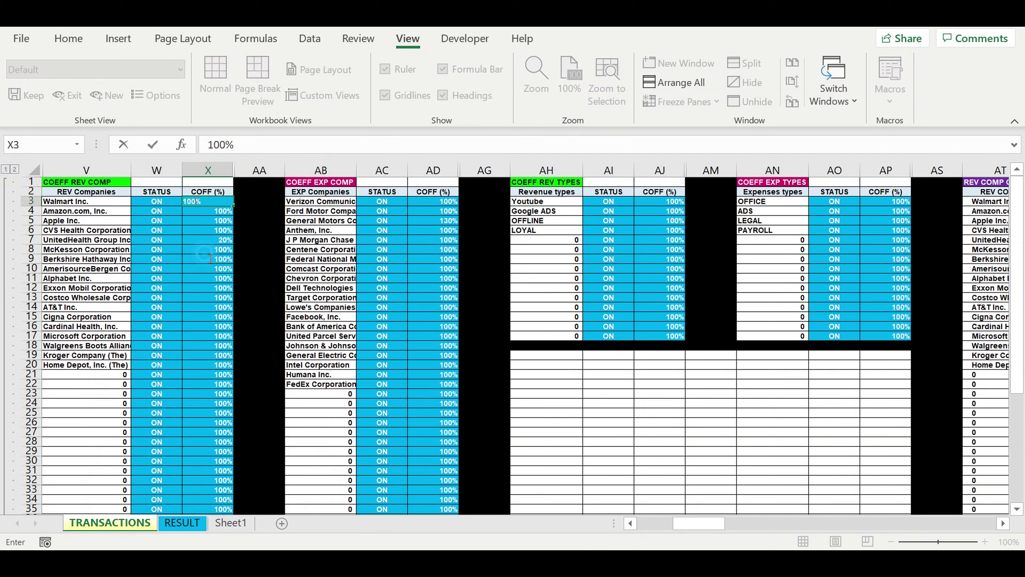
{"action": "left_click", "coordinate": [208, 250]}
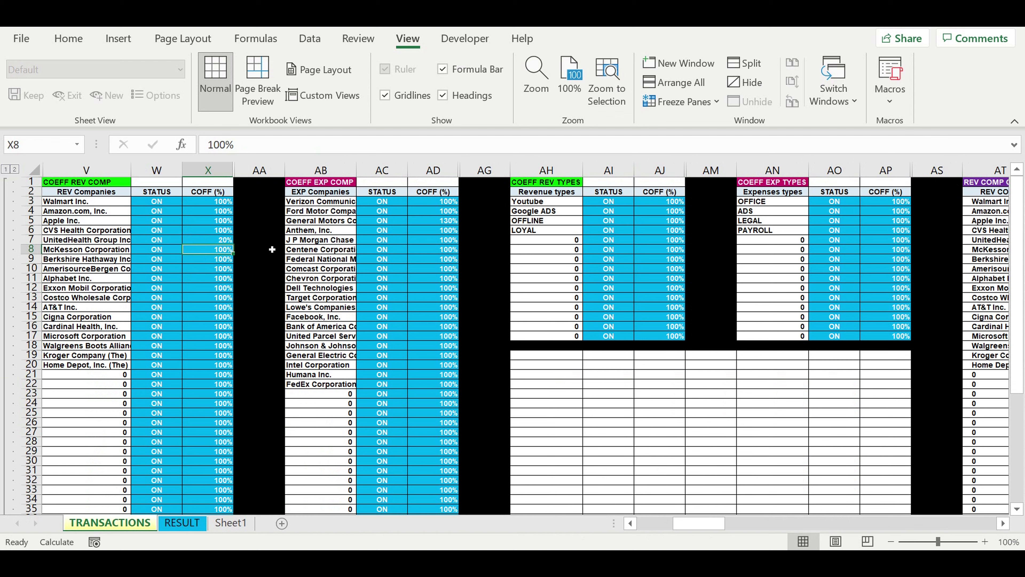
Review the STATUS and COFF (%) settings of the expense companies in the COEFF EXP COMP table.
{"action": "left_click", "coordinate": [393, 204]}
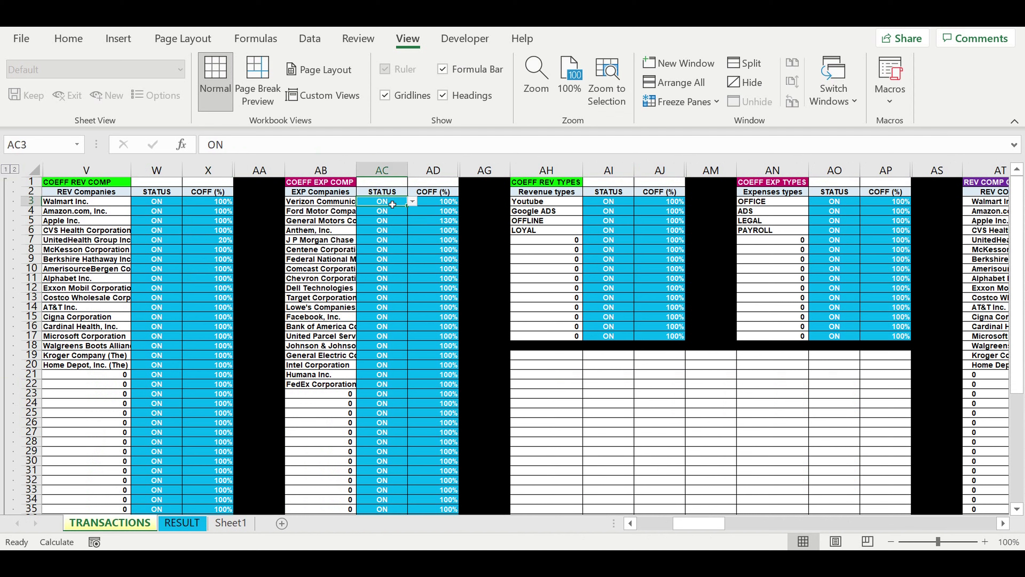
{"action": "left_click_drag", "start_coordinate": [392, 204], "coordinate": [442, 434]}
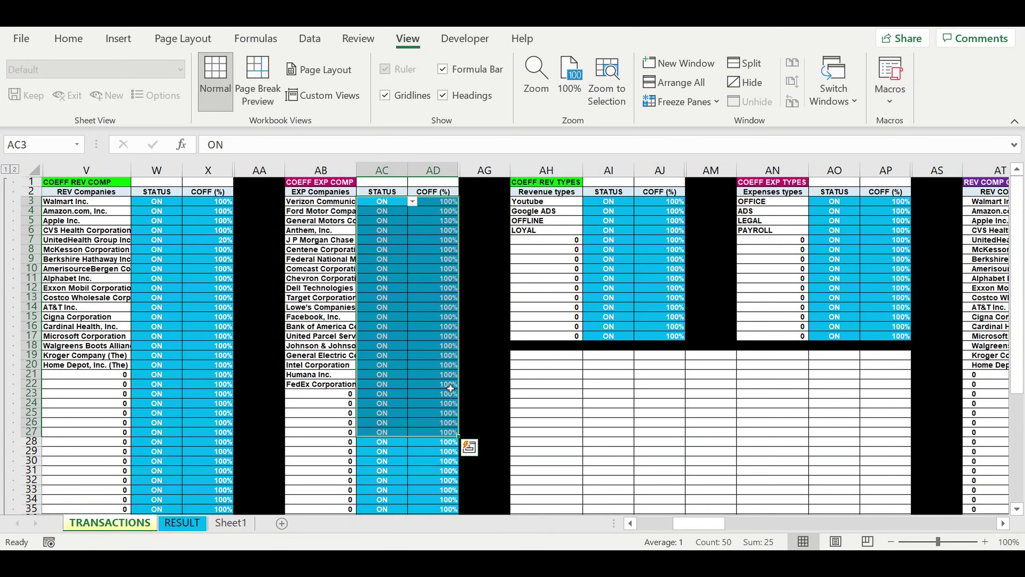
{"action": "left_click", "coordinate": [205, 231]}
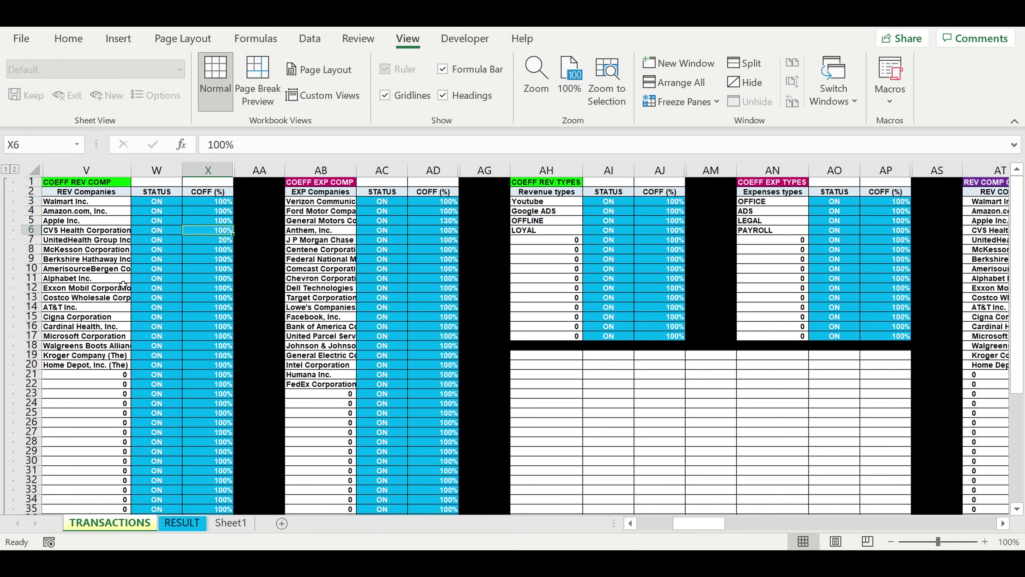
Check Walmart Inc.'s november and december revenues on the RESULT sheet with the 100% coefficient applied.
{"action": "left_click", "coordinate": [179, 524]}
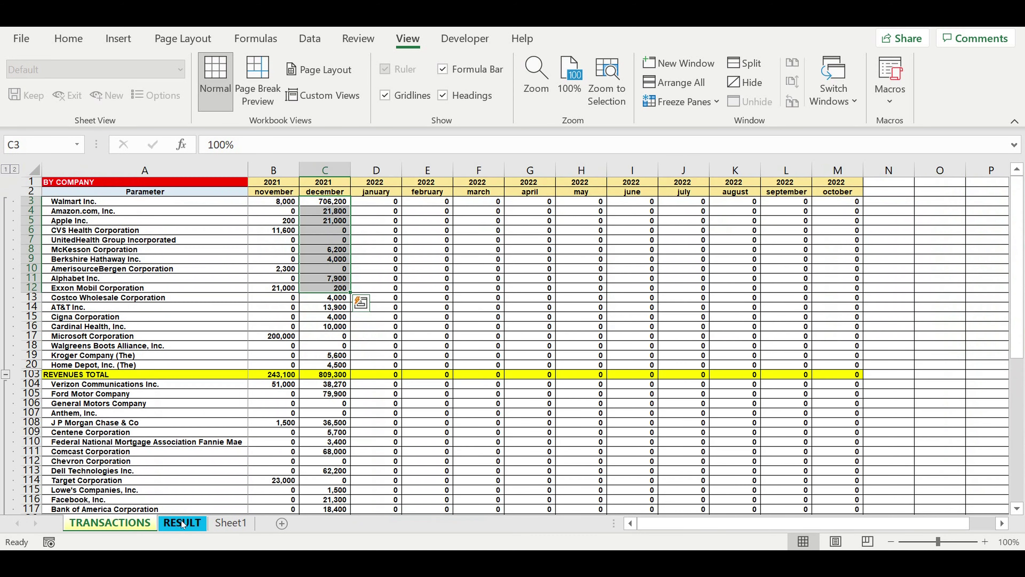
{"action": "key", "text": "Down"}
{"action": "key", "text": "Down"}
{"action": "key", "text": "Down"}
{"action": "key", "text": "Down"}
{"action": "left_click_drag", "start_coordinate": [291, 202], "coordinate": [328, 202]}
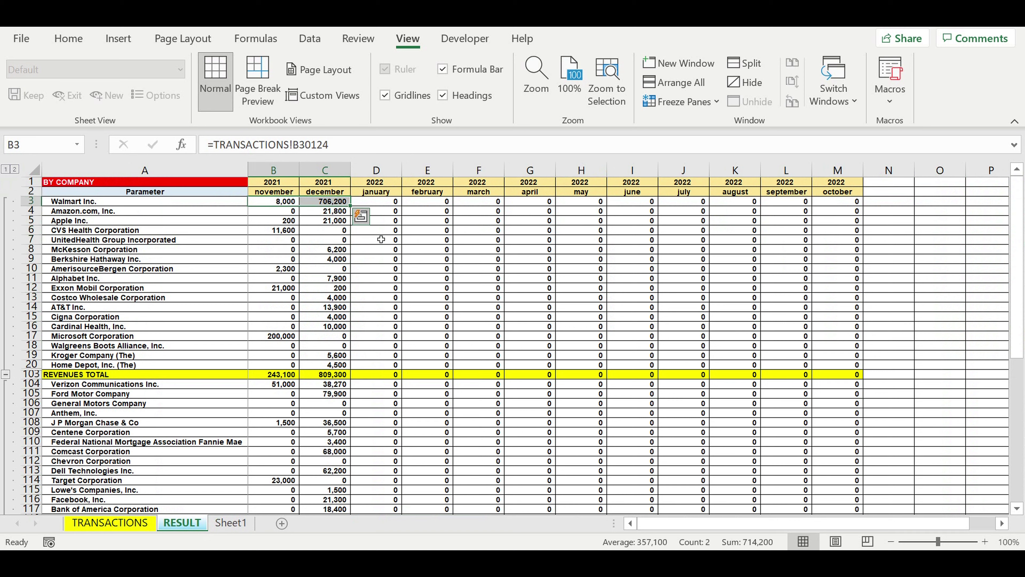
{"action": "left_click", "coordinate": [446, 269]}
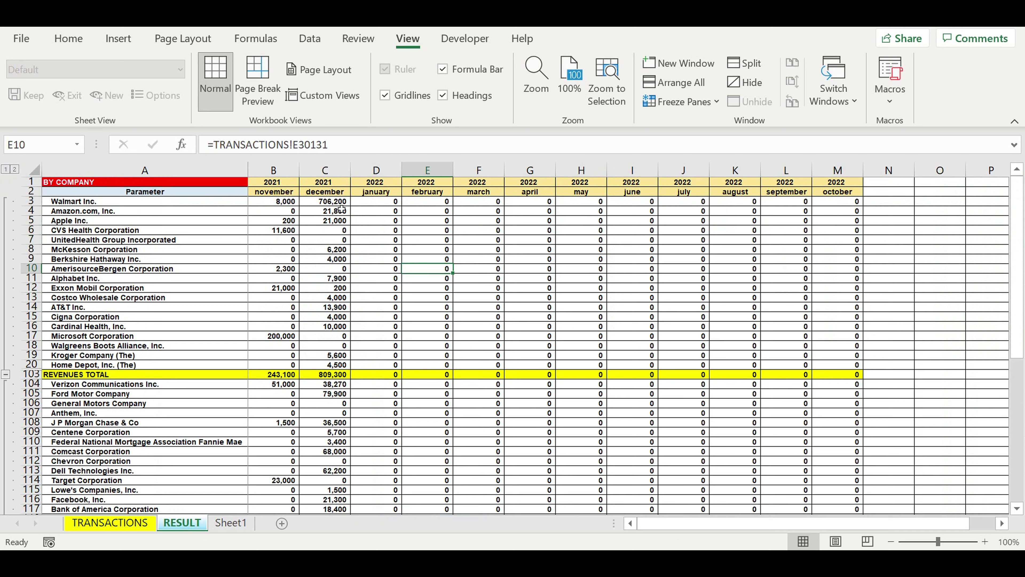
{"action": "left_click", "coordinate": [330, 205]}
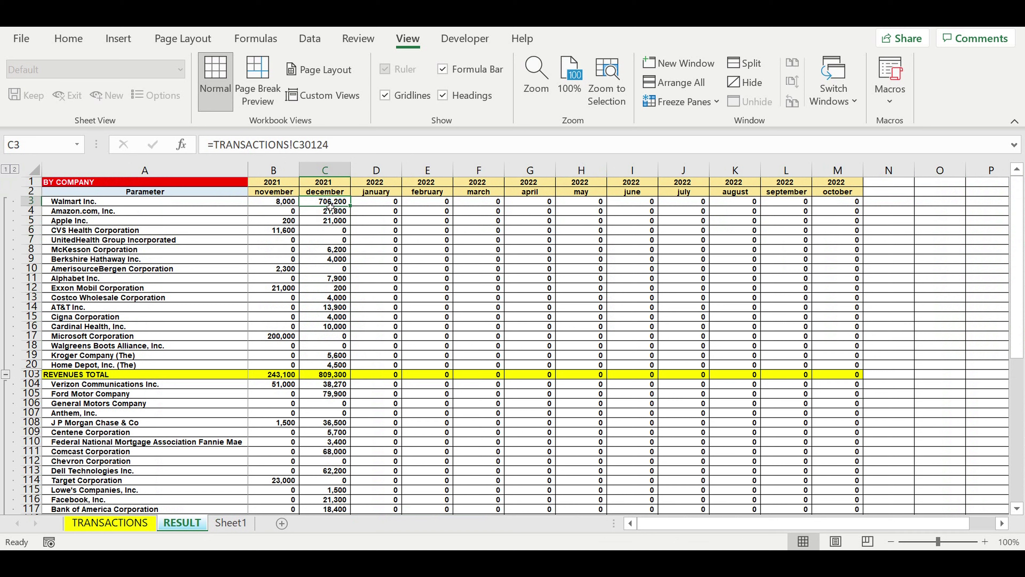
{"action": "left_click", "coordinate": [88, 204]}
{"action": "left_click", "coordinate": [341, 202]}
Switch Walmart Inc.'s december 2021 cell to OFF in the REV COMP ON/OFF table of the TRANSACTIONS sheet.
{"action": "left_click", "coordinate": [137, 522]}
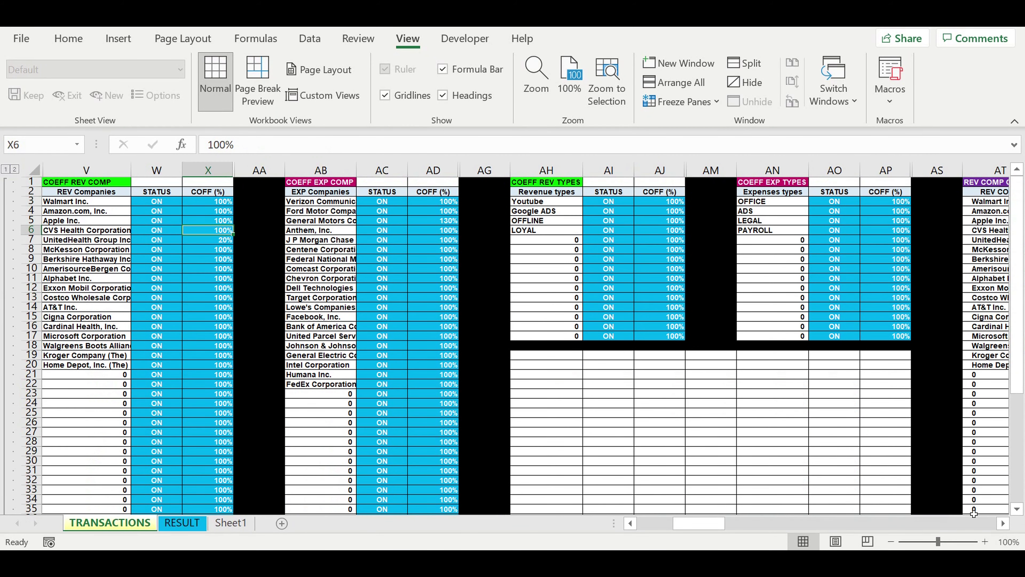
{"action": "left_click", "coordinate": [1003, 523]}
{"action": "left_click", "coordinate": [1003, 523]}
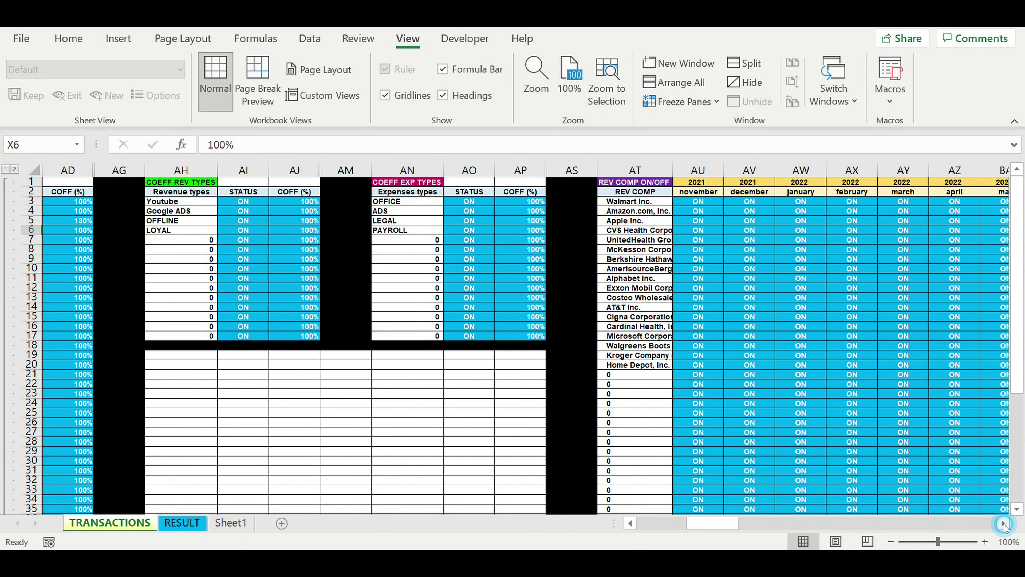
{"action": "left_click", "coordinate": [1003, 523]}
{"action": "left_click", "coordinate": [1003, 523]}
{"action": "left_click", "coordinate": [1003, 523]}
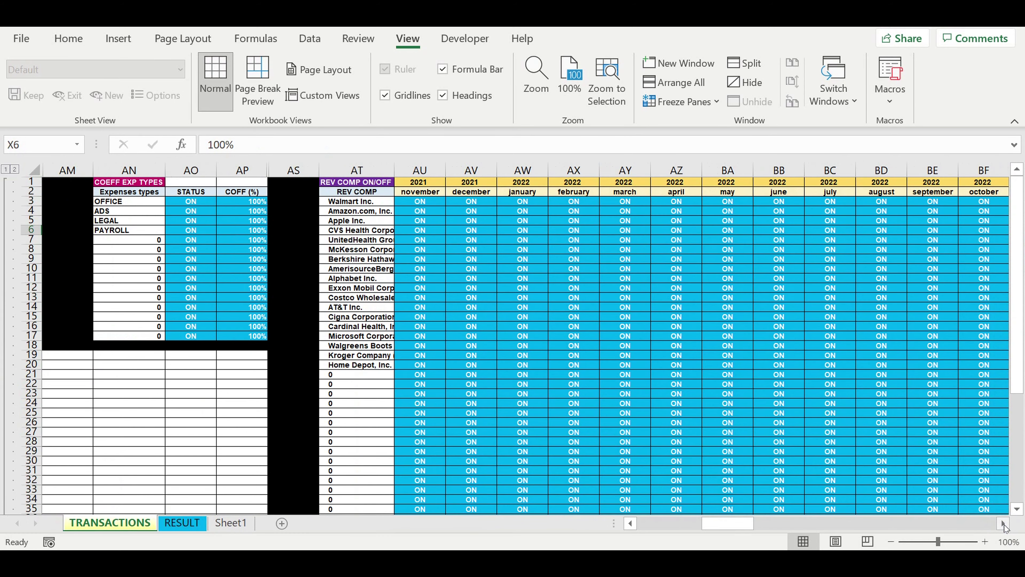
{"action": "left_click", "coordinate": [1003, 523]}
{"action": "left_click", "coordinate": [234, 183]}
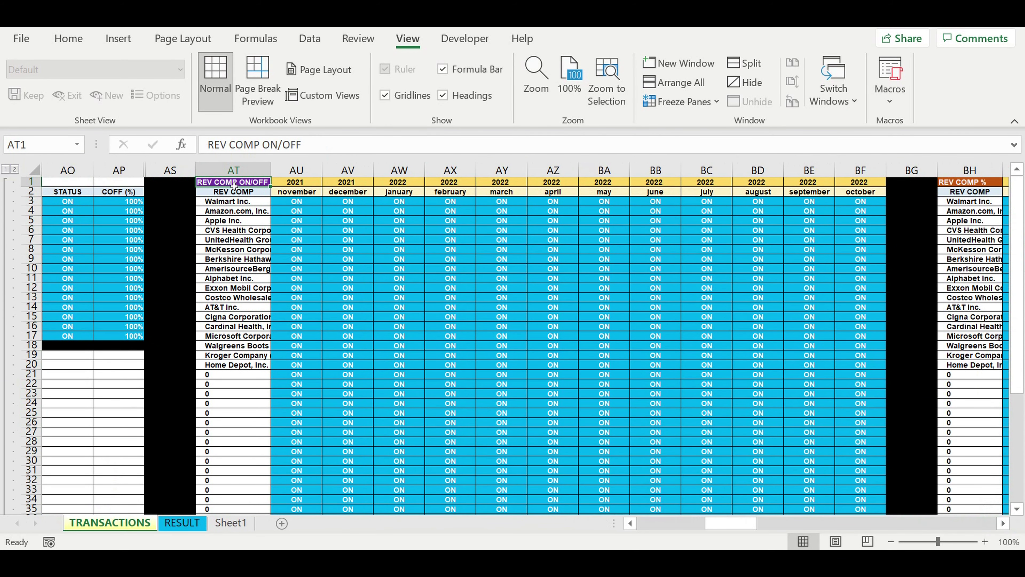
{"action": "left_click", "coordinate": [357, 202]}
{"action": "left_click", "coordinate": [378, 201]}
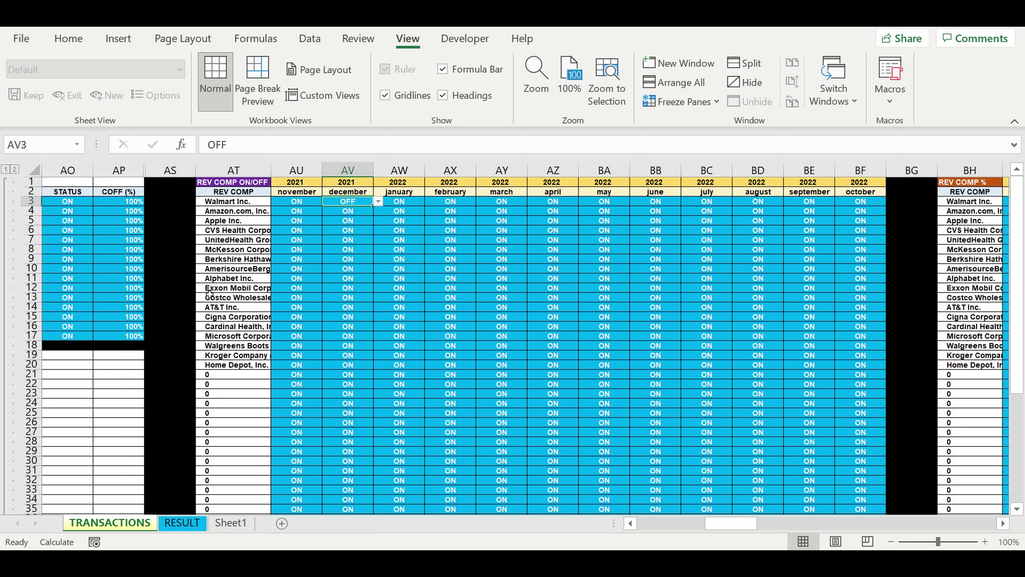
Check Walmart Inc.'s december revenue on the RESULT sheet with that month switched off.
{"action": "left_click", "coordinate": [177, 523]}
{"action": "key", "text": "Down"}
{"action": "key", "text": "Down"}
{"action": "left_click", "coordinate": [330, 202]}
Switch Walmart Inc.'s december 2021 cell back to ON in the REV COMP ON/OFF table.
{"action": "left_click", "coordinate": [102, 524]}
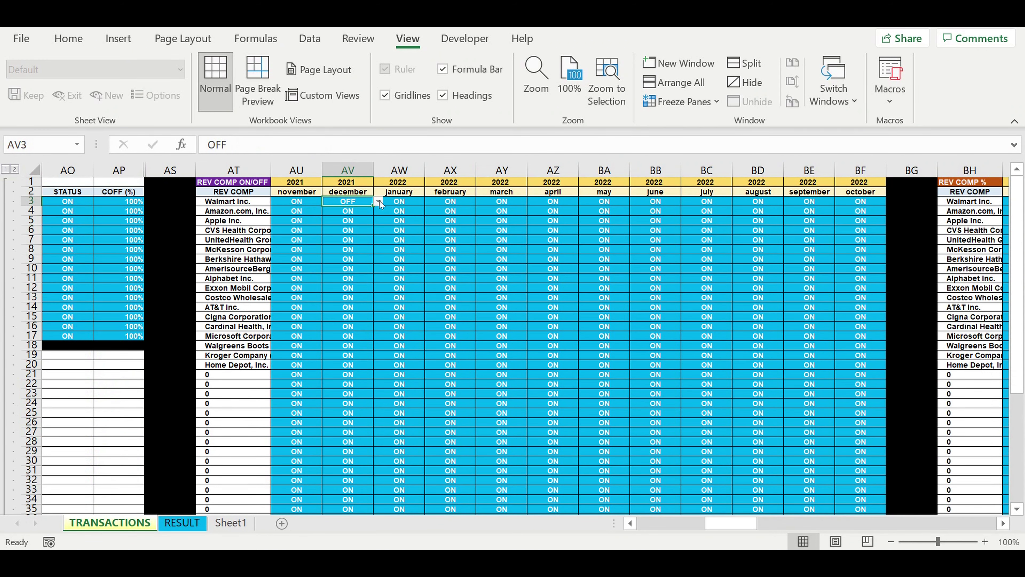
{"action": "left_click", "coordinate": [378, 202]}
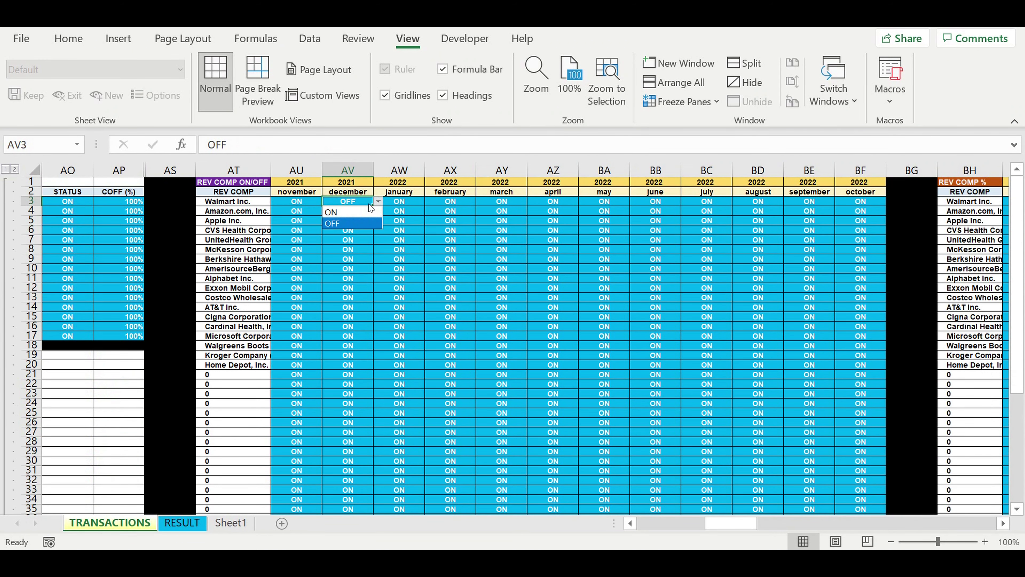
{"action": "left_click", "coordinate": [354, 211]}
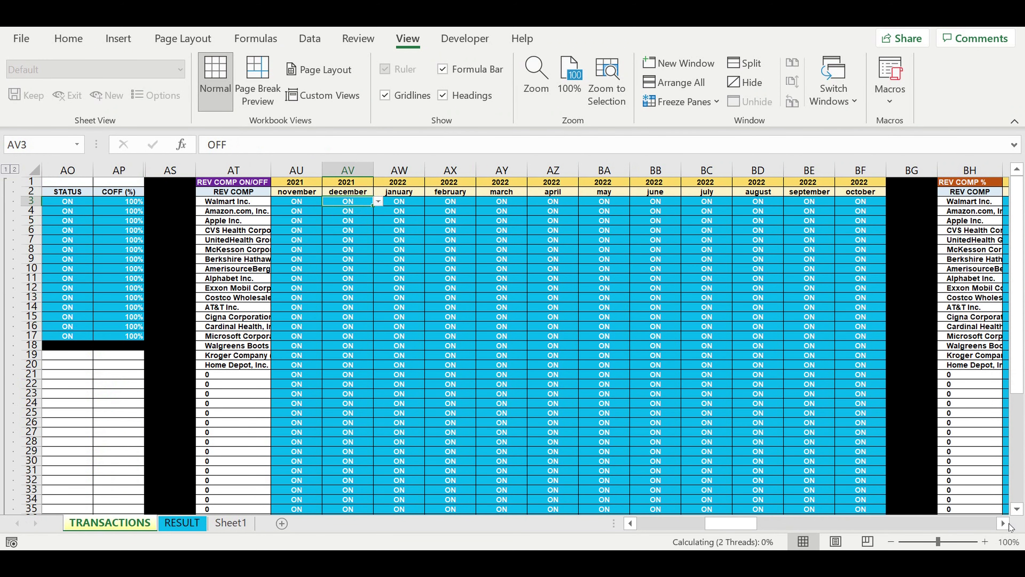
Set Walmart Inc.'s december 2021 percentage to 10% in the REV COMP % table.
{"action": "left_click", "coordinate": [1003, 523]}
{"action": "left_click", "coordinate": [1004, 524]}
{"action": "left_click", "coordinate": [1004, 523]}
{"action": "left_click", "coordinate": [1004, 523]}
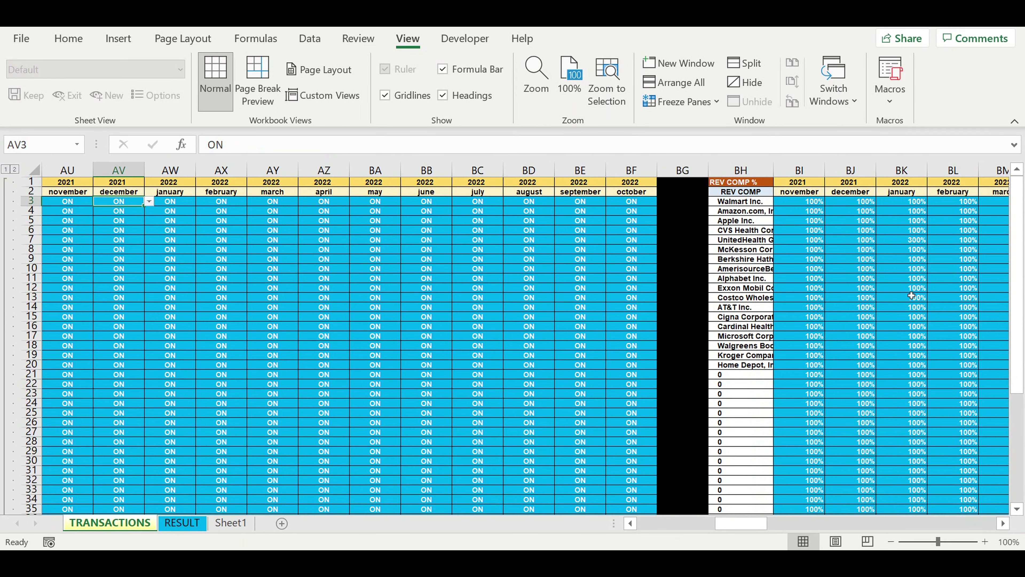
{"action": "left_click", "coordinate": [867, 204]}
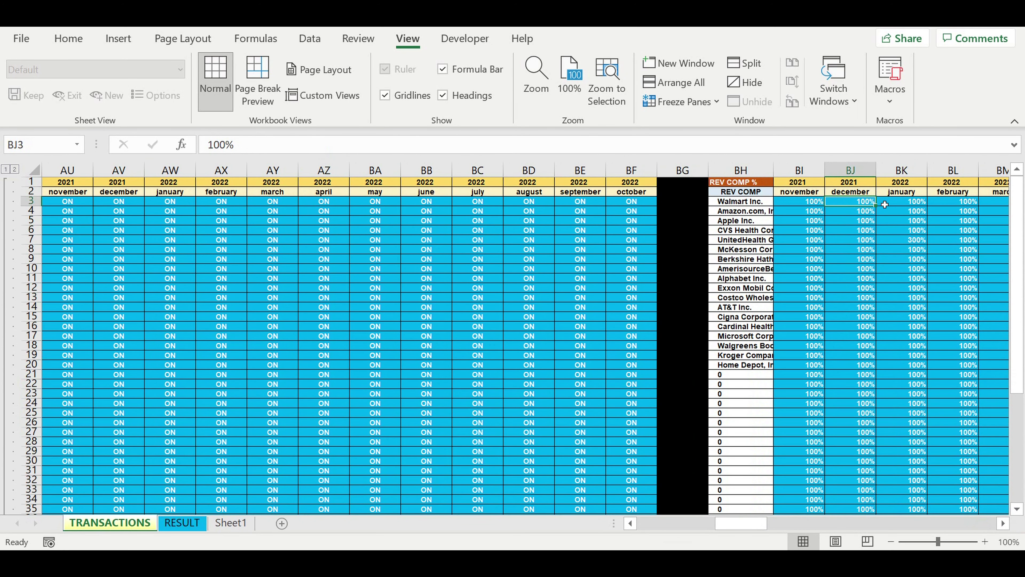
{"action": "type", "text": "10"}
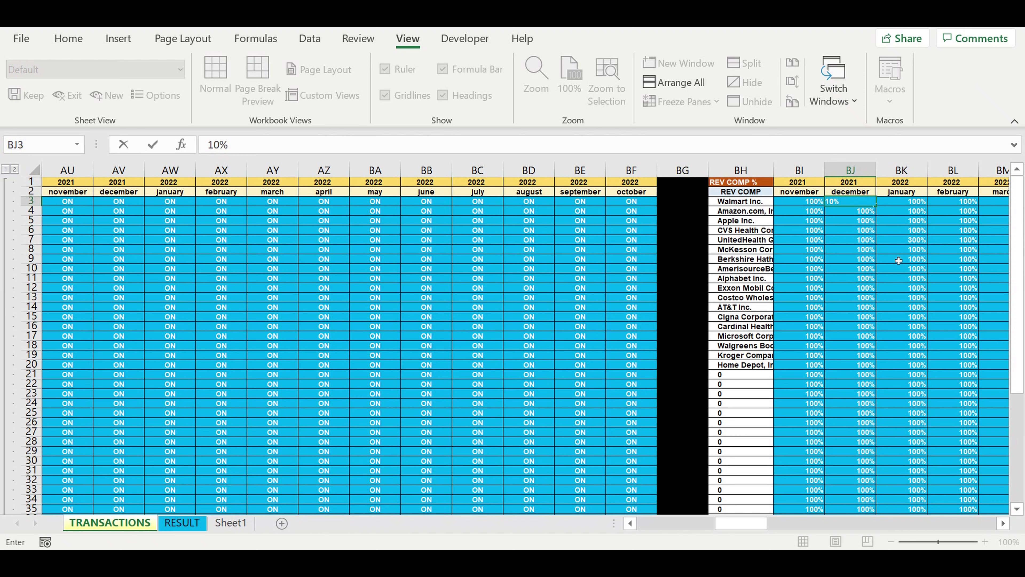
{"action": "left_click", "coordinate": [863, 204]}
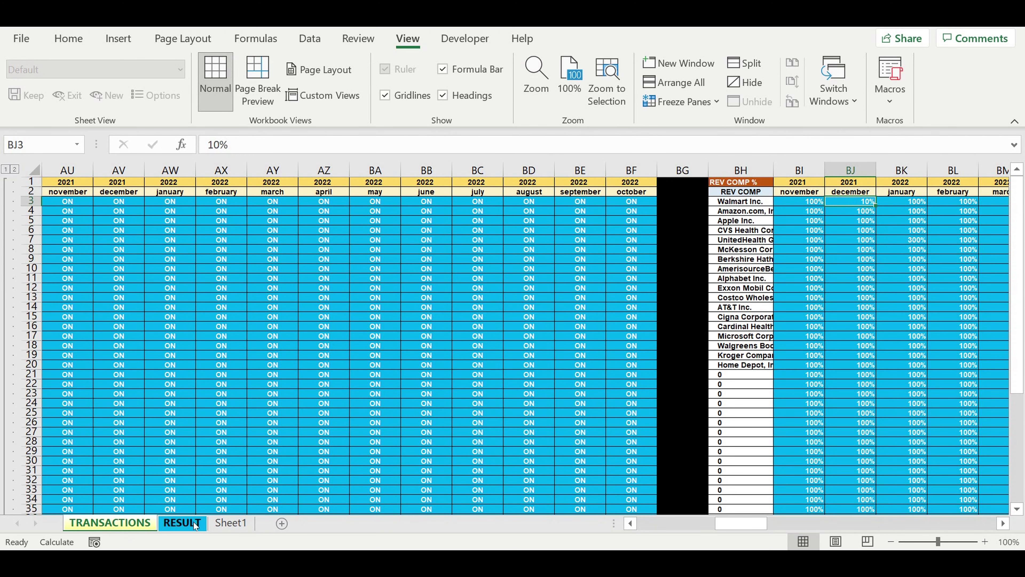
Check Walmart Inc.'s december revenue on the RESULT sheet with the 10% monthly percentage applied.
{"action": "left_click", "coordinate": [204, 522]}
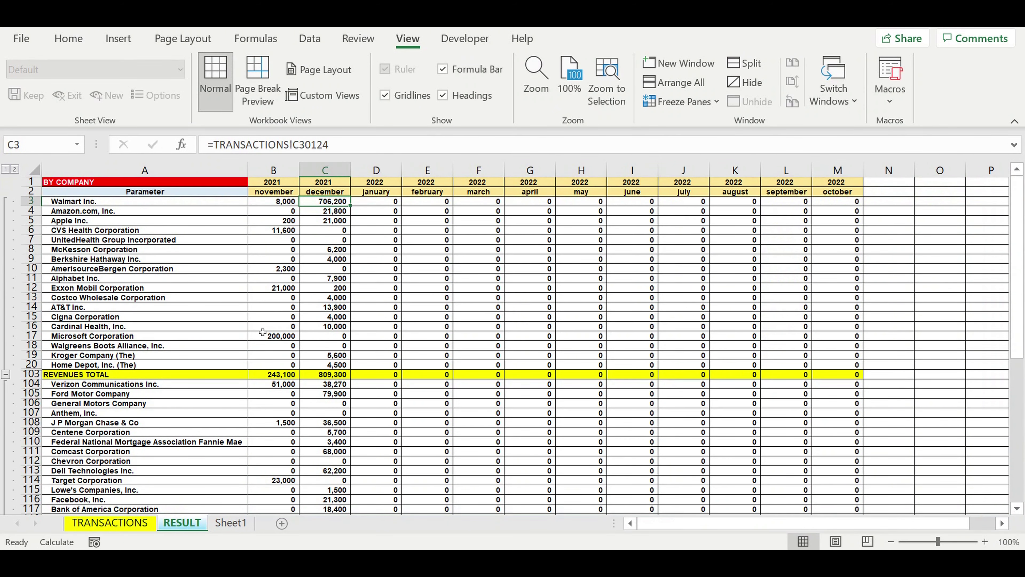
{"action": "left_click", "coordinate": [332, 231]}
{"action": "left_click", "coordinate": [332, 204]}
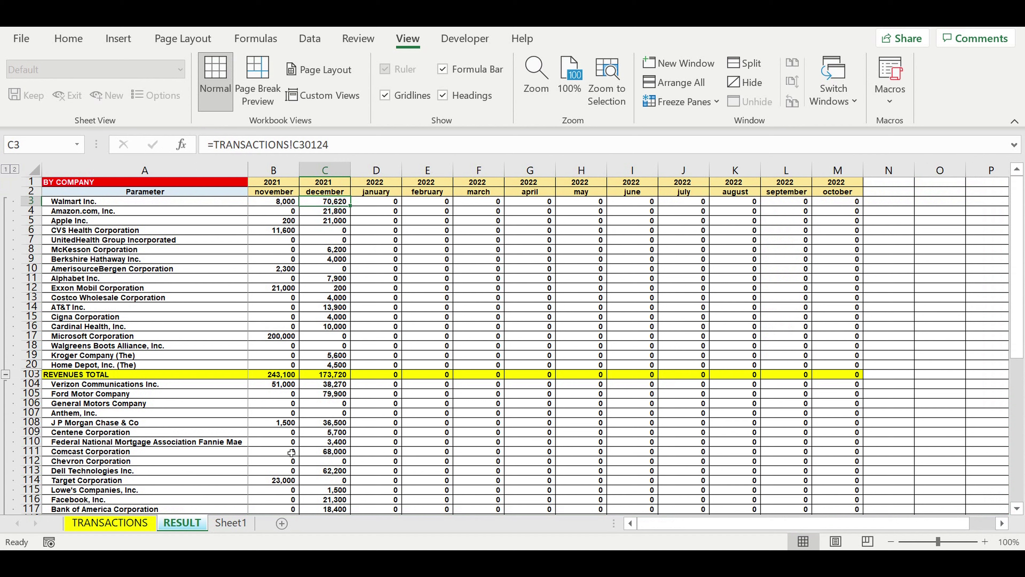
Set Walmart Inc.'s december 2021 percentage back to 100% in the REV COMP % table of the TRANSACTIONS sheet.
{"action": "left_click", "coordinate": [122, 525]}
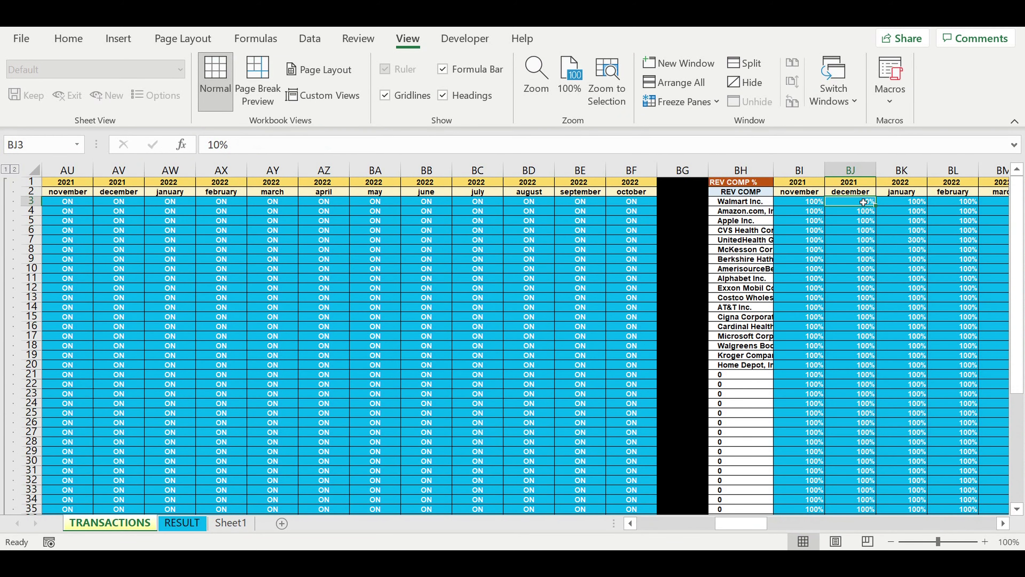
{"action": "type", "text": "100"}
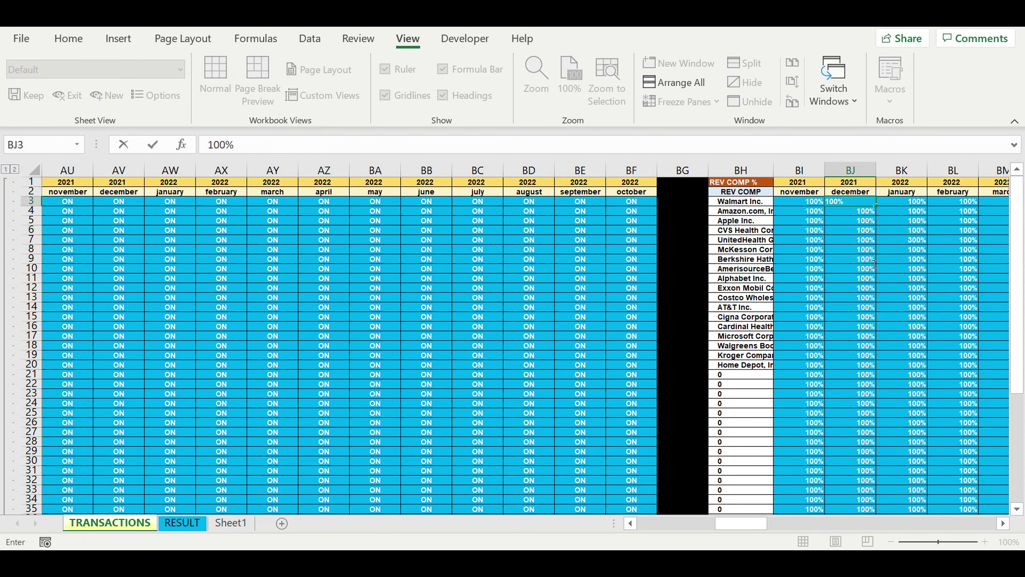
{"action": "left_click", "coordinate": [887, 249]}
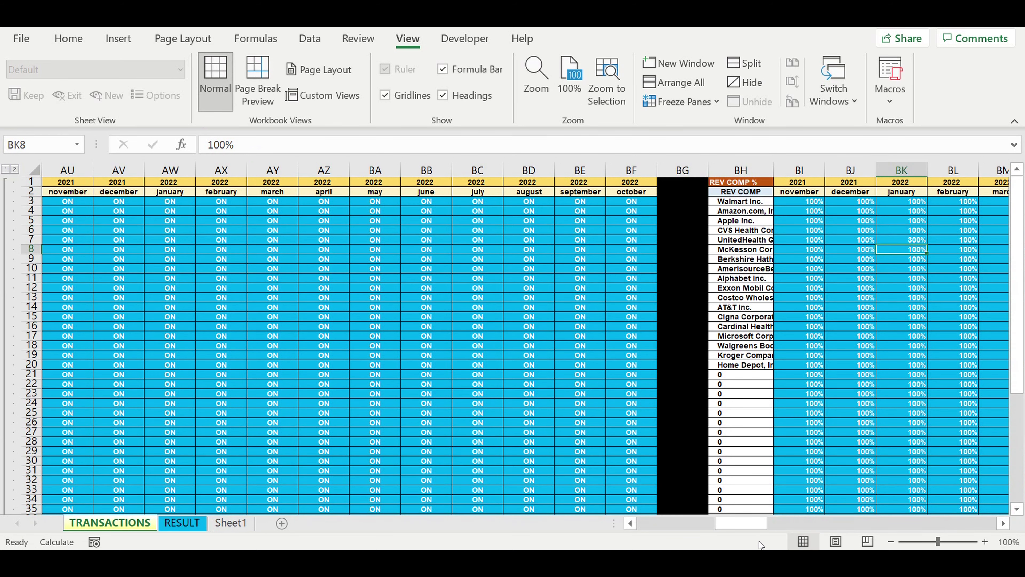
Examine the monthly ON/OFF settings of the expense companies in the EXP COMP ON/OFF table.
{"action": "left_click", "coordinate": [758, 523]}
{"action": "left_click_drag", "start_coordinate": [771, 525], "coordinate": [796, 525]}
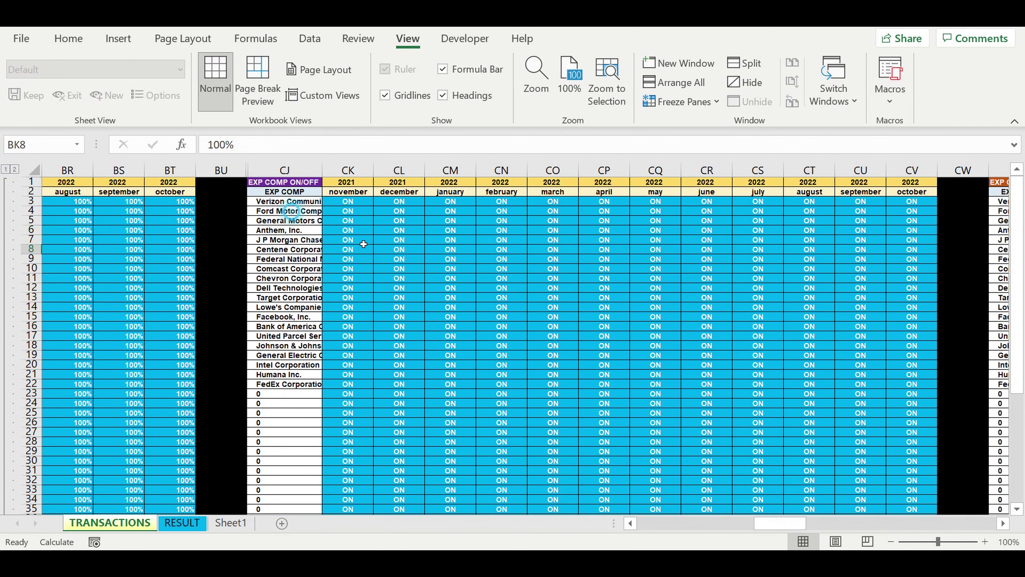
{"action": "left_click_drag", "start_coordinate": [278, 201], "coordinate": [916, 422]}
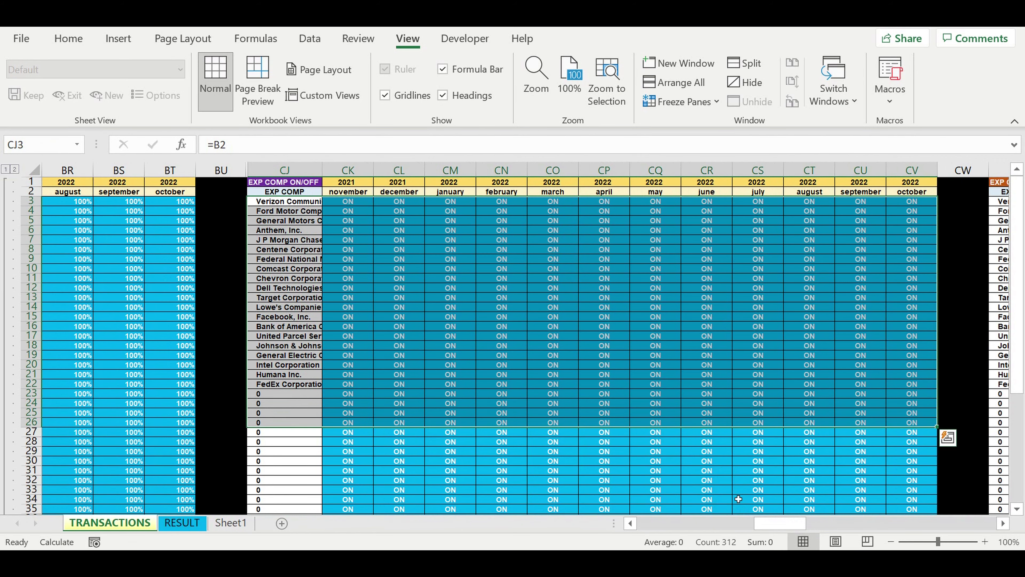
Review the TRANSACTIONS setup tables from the company lists and type assignments through the COEFF REV COMP and COEFF EXP COMP settings.
{"action": "left_click_drag", "start_coordinate": [793, 524], "coordinate": [646, 534]}
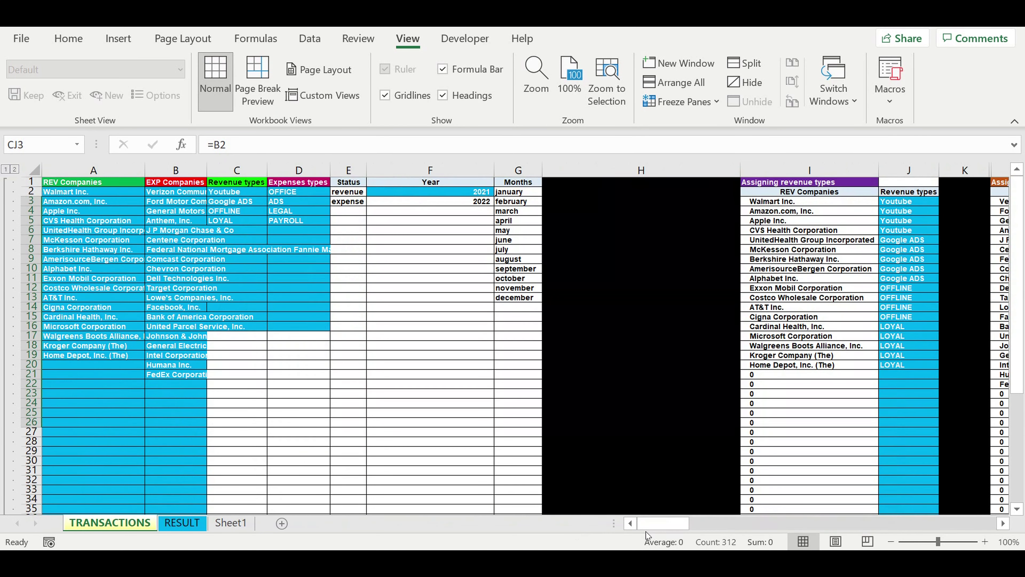
{"action": "left_click", "coordinate": [1003, 523]}
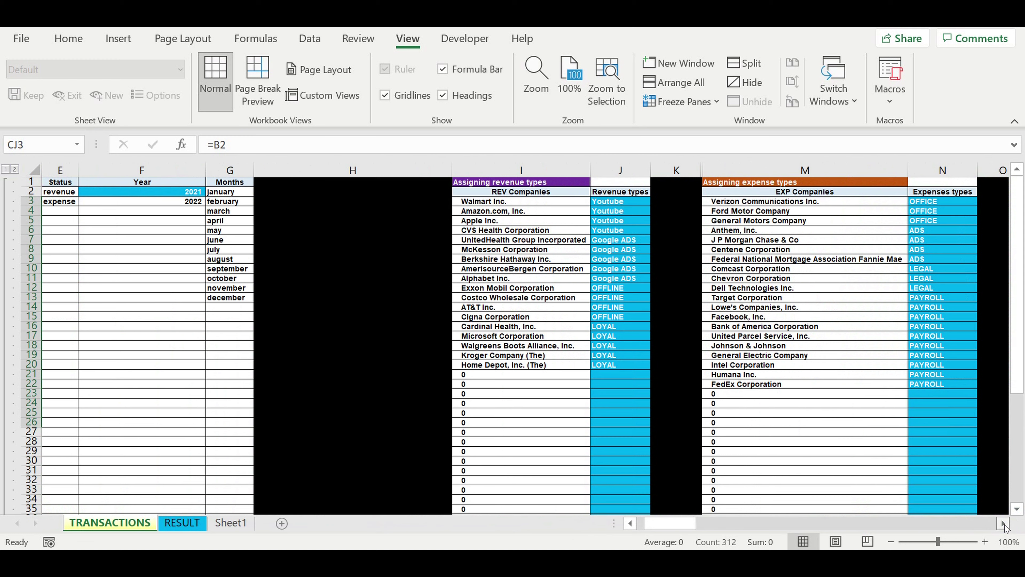
{"action": "left_click", "coordinate": [1003, 524]}
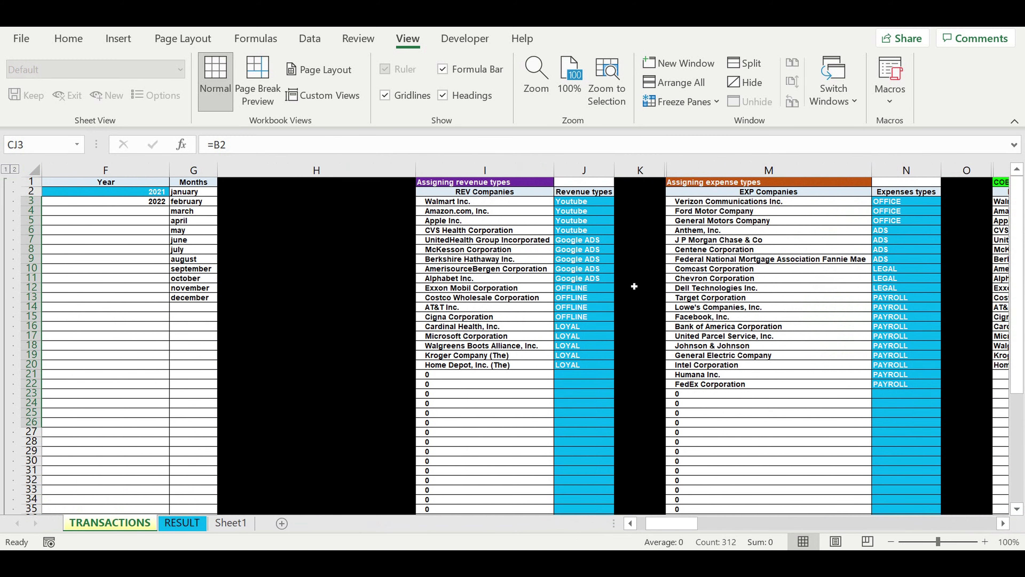
{"action": "left_click", "coordinate": [1004, 523]}
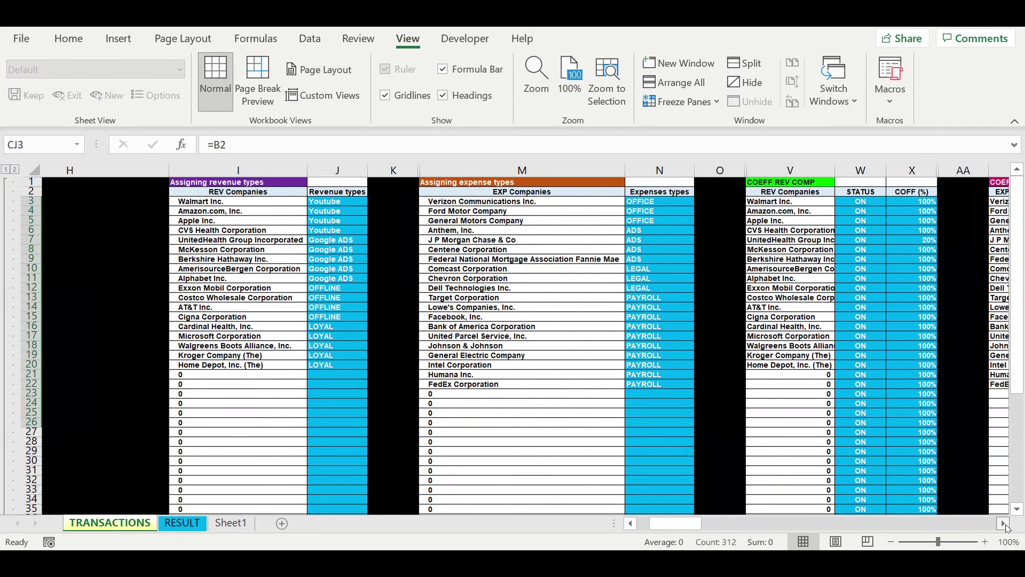
{"action": "left_click", "coordinate": [1003, 523]}
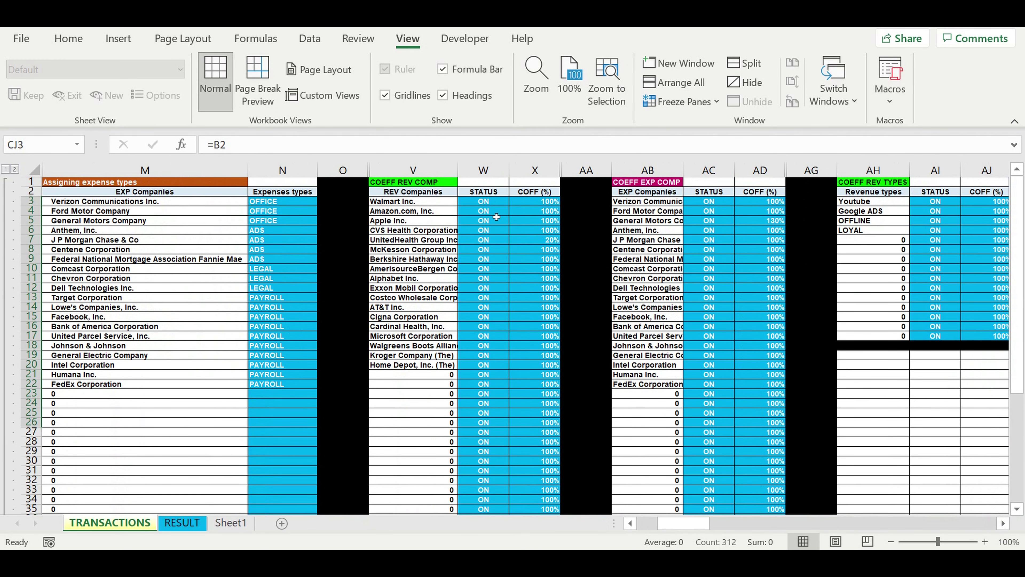
{"action": "left_click_drag", "start_coordinate": [483, 205], "coordinate": [543, 371]}
{"action": "left_click_drag", "start_coordinate": [710, 204], "coordinate": [760, 378]}
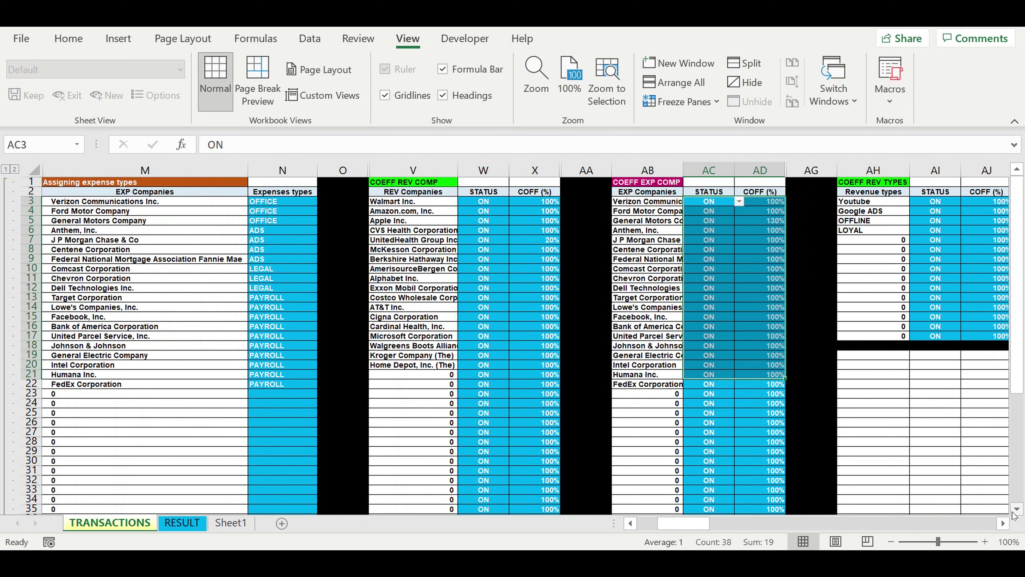
Review the STATUS and COFF (%) settings in the COEFF REV TYPES and COEFF EXP TYPES tables.
{"action": "left_click", "coordinate": [1003, 523]}
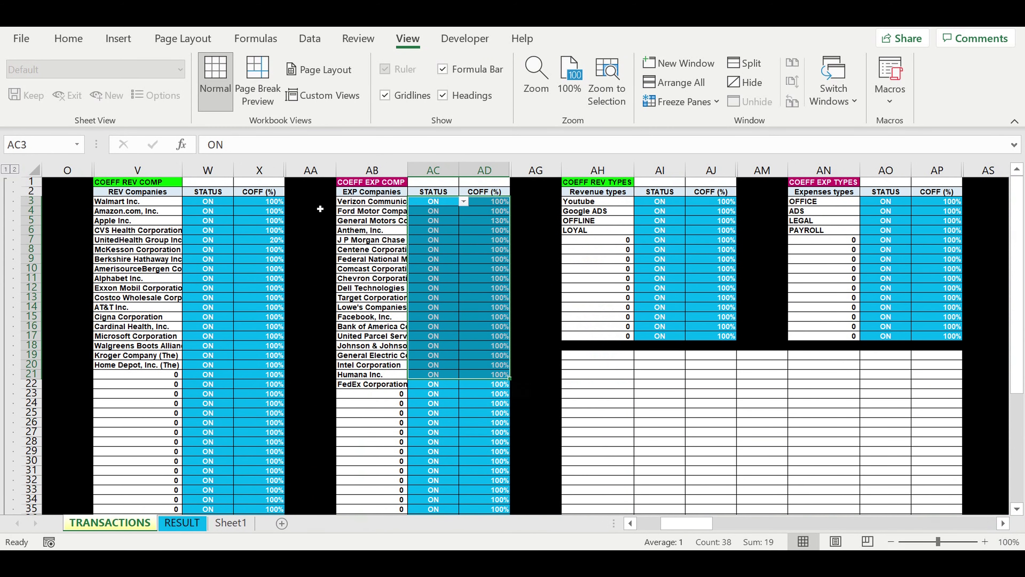
{"action": "left_click_drag", "start_coordinate": [666, 201], "coordinate": [719, 338]}
{"action": "left_click_drag", "start_coordinate": [885, 201], "coordinate": [946, 348]}
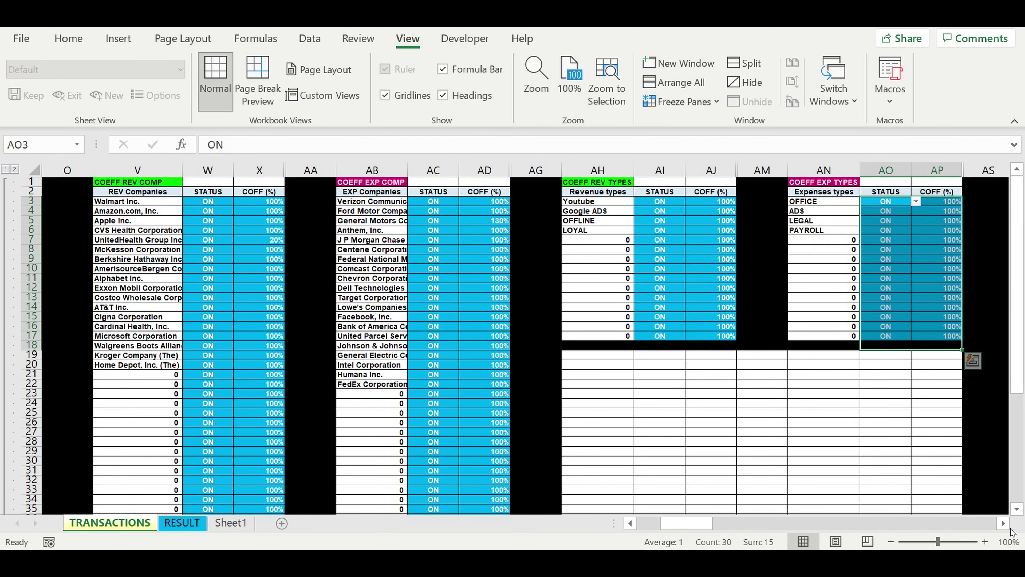
Examine the monthly ON/OFF settings of the revenue companies in the REV COMP ON/OFF table.
{"action": "left_click", "coordinate": [1003, 523]}
{"action": "left_click", "coordinate": [1004, 523]}
{"action": "left_click", "coordinate": [1004, 523]}
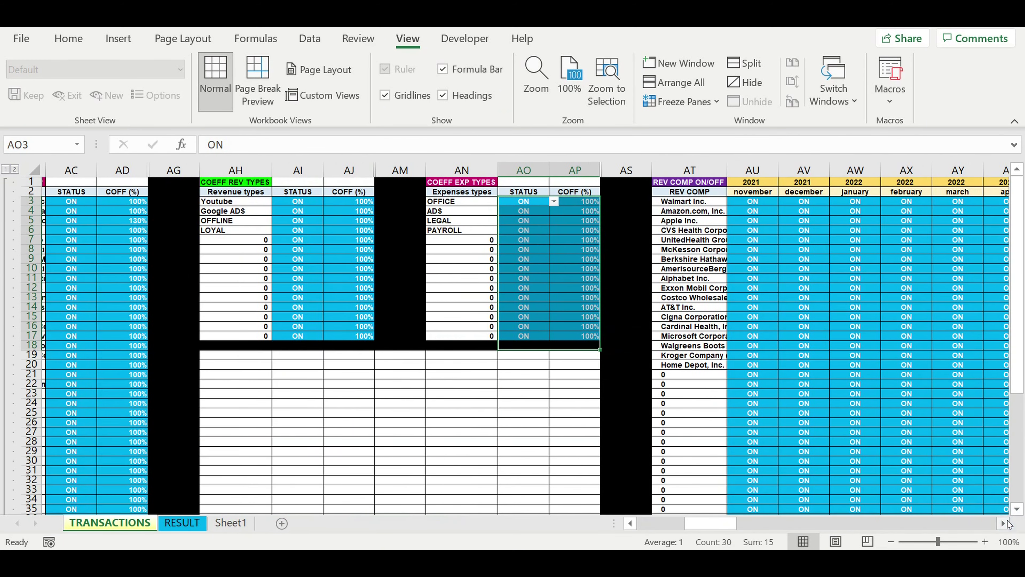
{"action": "left_click", "coordinate": [1004, 523]}
{"action": "left_click", "coordinate": [1003, 523]}
{"action": "left_click", "coordinate": [1004, 523]}
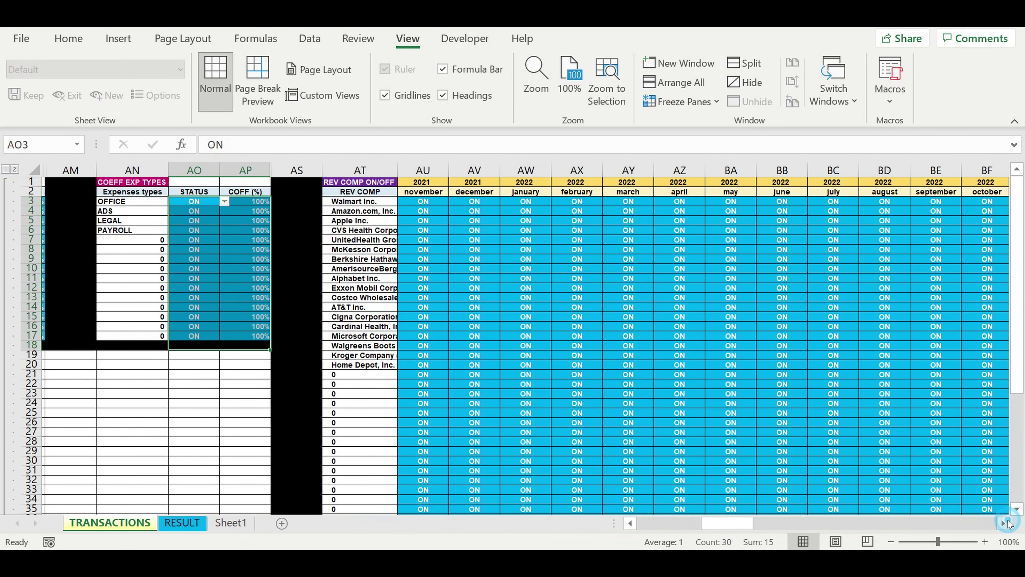
{"action": "left_click", "coordinate": [1004, 524]}
{"action": "left_click_drag", "start_coordinate": [368, 201], "coordinate": [935, 404]}
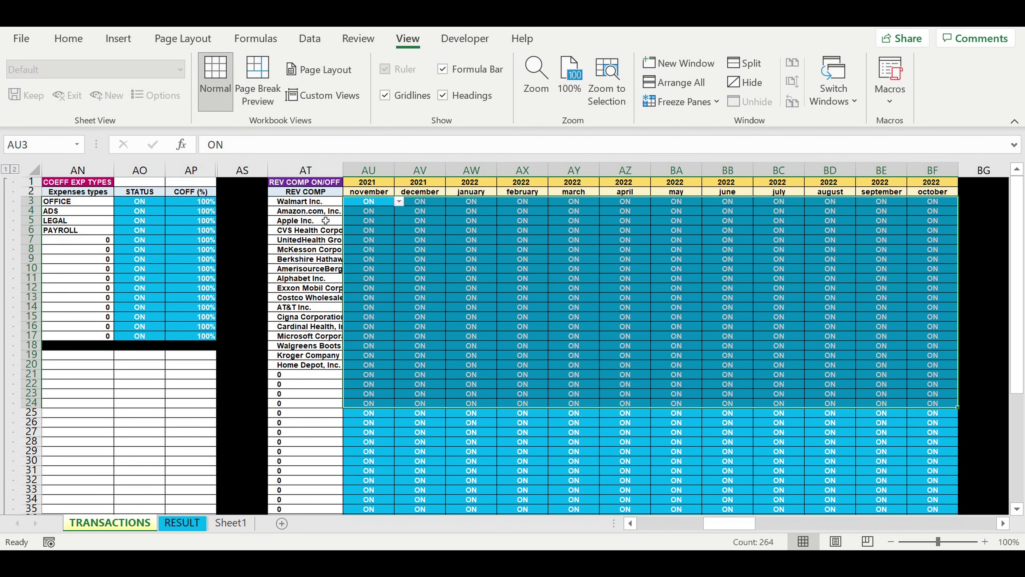
{"action": "left_click", "coordinate": [301, 202]}
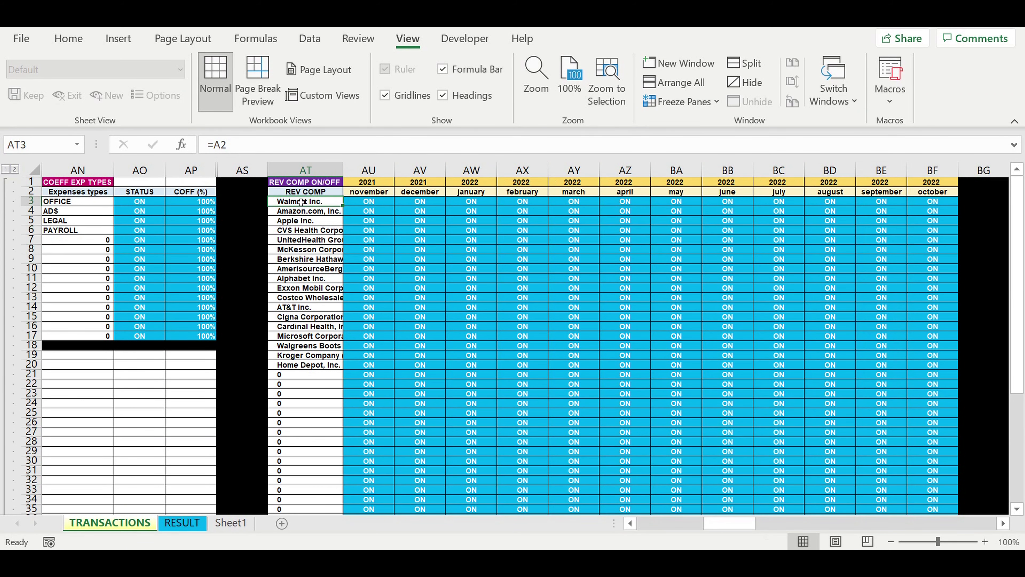
{"action": "left_click", "coordinate": [303, 182]}
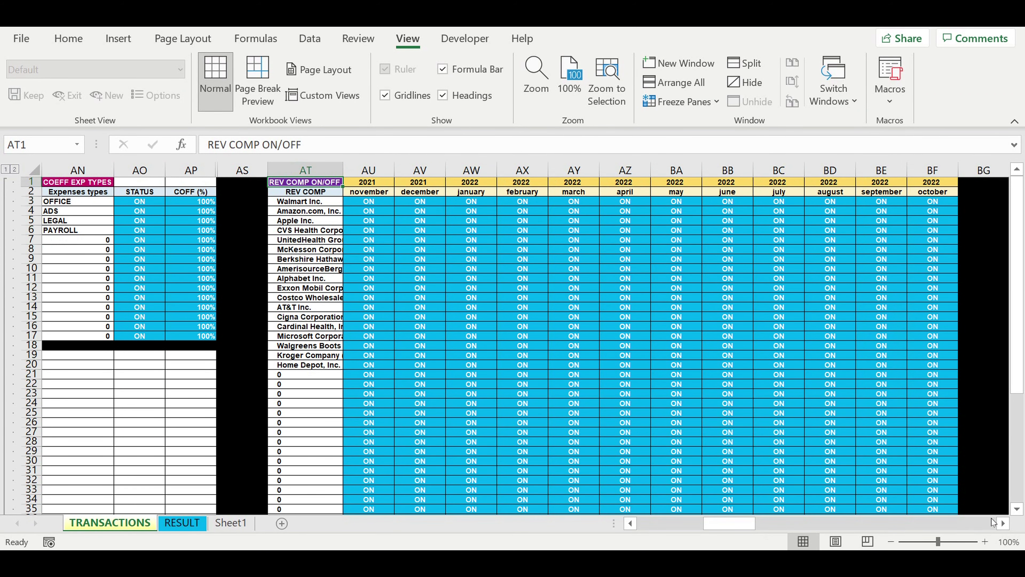
Review the monthly percentages of the revenue companies in the REV COMP % table.
{"action": "left_click", "coordinate": [1003, 524]}
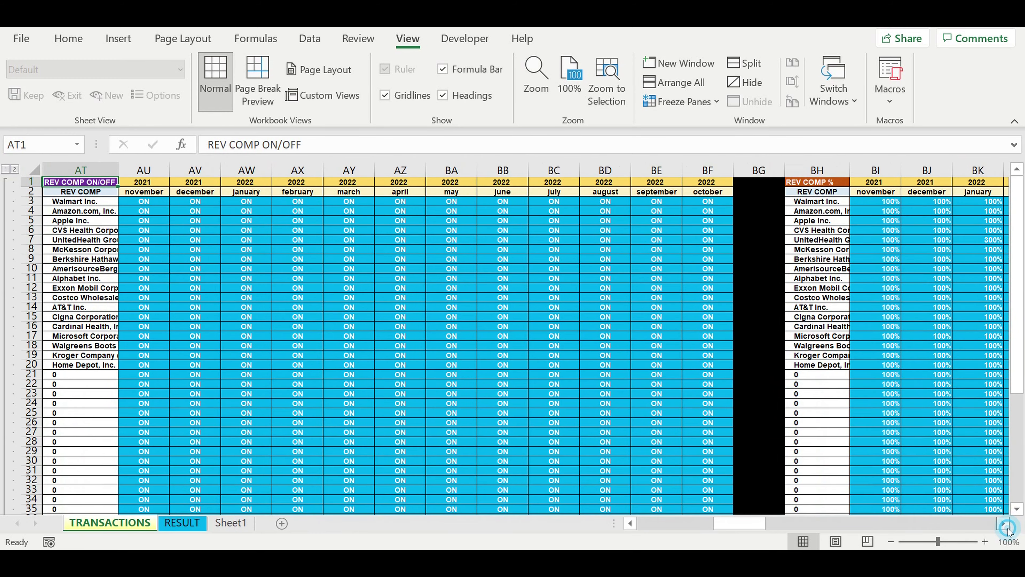
{"action": "left_click", "coordinate": [1004, 524]}
{"action": "left_click", "coordinate": [1005, 524]}
{"action": "left_click", "coordinate": [1005, 524]}
{"action": "left_click", "coordinate": [1005, 524]}
{"action": "left_click", "coordinate": [1005, 524]}
{"action": "left_click", "coordinate": [1005, 524]}
{"action": "left_click", "coordinate": [1005, 524]}
{"action": "left_click", "coordinate": [1005, 524]}
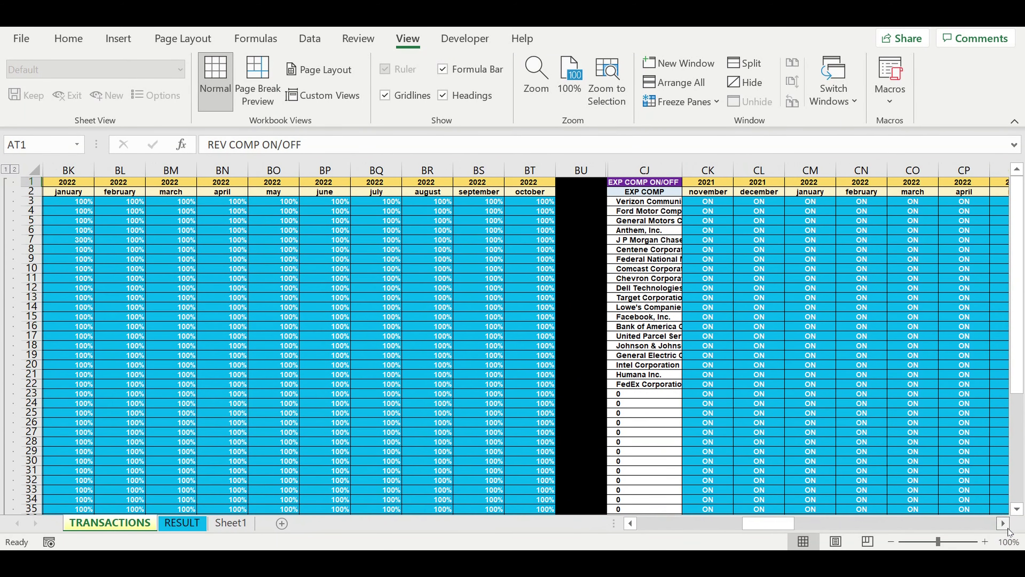
Review the expense companies' monthly settings in the EXP COMP ON/OFF table and the percentage table that follows it.
{"action": "left_click", "coordinate": [1004, 523]}
{"action": "left_click", "coordinate": [1003, 524]}
{"action": "left_click", "coordinate": [1003, 523]}
{"action": "left_click", "coordinate": [1004, 523]}
{"action": "left_click", "coordinate": [1004, 523]}
{"action": "left_click", "coordinate": [1004, 523]}
{"action": "left_click", "coordinate": [1004, 523]}
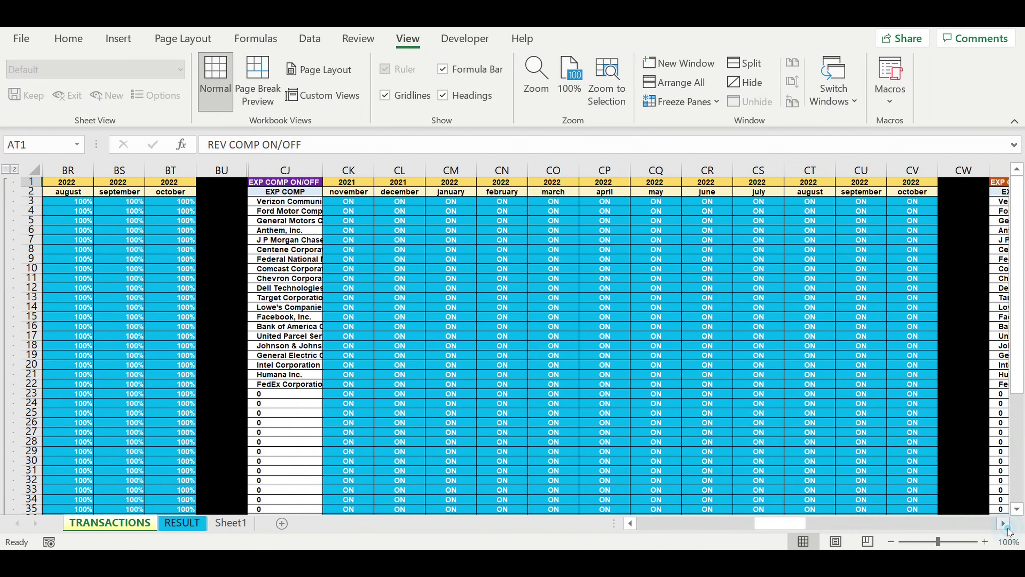
{"action": "left_click", "coordinate": [1004, 525]}
{"action": "left_click", "coordinate": [1005, 525]}
{"action": "left_click", "coordinate": [1005, 525]}
{"action": "left_click", "coordinate": [1005, 524]}
{"action": "left_click", "coordinate": [1003, 523]}
{"action": "left_click", "coordinate": [1004, 523]}
{"action": "left_click", "coordinate": [1004, 523]}
{"action": "left_click", "coordinate": [1003, 523]}
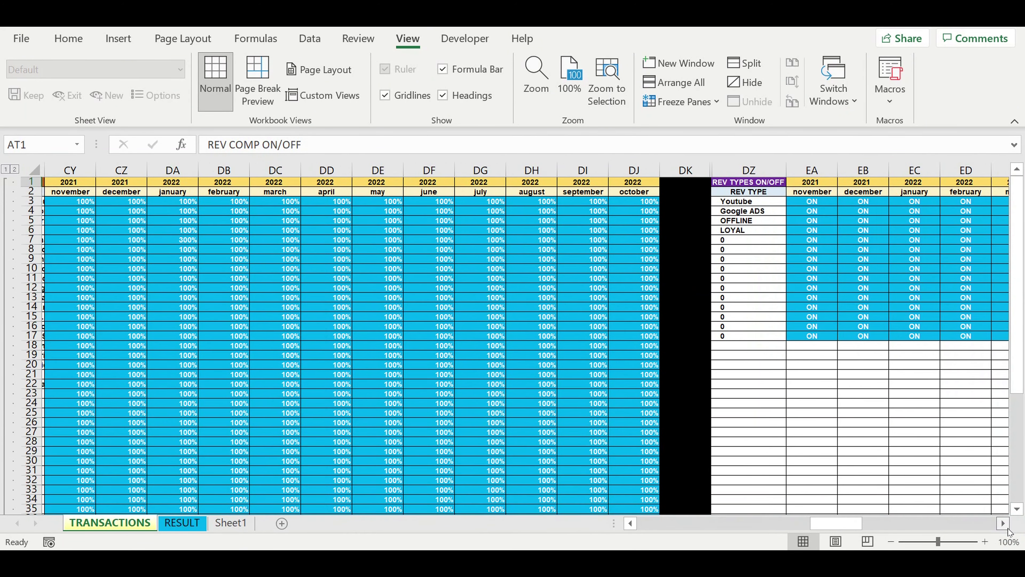
Examine the monthly ON/OFF settings of the revenue types, including Youtube's december 2021 status, in the REV TYPES ON/OFF table.
{"action": "left_click", "coordinate": [1007, 526]}
{"action": "left_click", "coordinate": [1006, 526]}
{"action": "left_click", "coordinate": [1006, 526]}
{"action": "left_click", "coordinate": [1006, 526]}
{"action": "left_click", "coordinate": [1006, 526]}
{"action": "left_click", "coordinate": [1006, 527]}
{"action": "left_click", "coordinate": [1006, 526]}
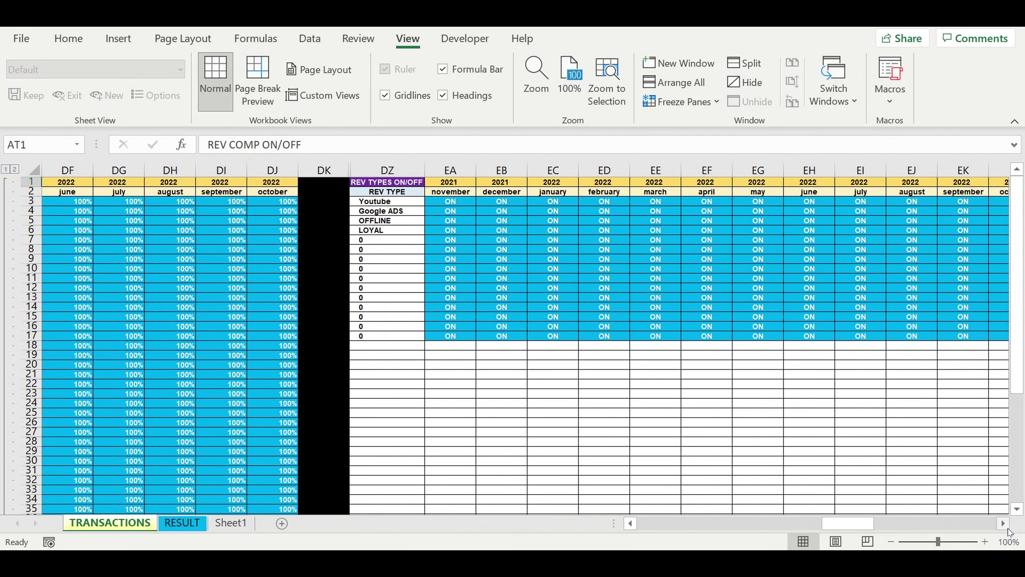
{"action": "left_click", "coordinate": [1007, 526]}
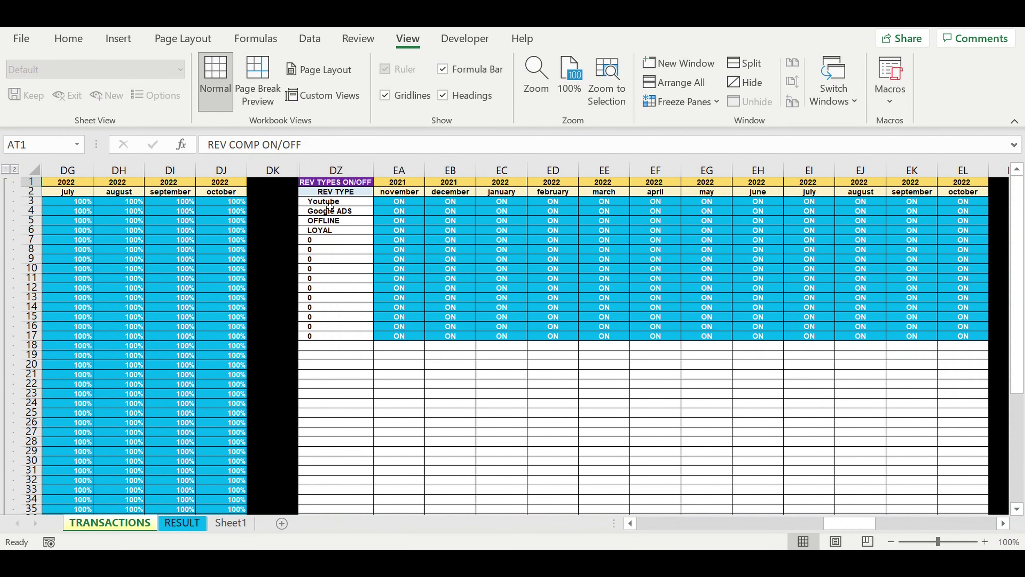
{"action": "left_click_drag", "start_coordinate": [368, 219], "coordinate": [604, 268]}
{"action": "left_click", "coordinate": [454, 205]}
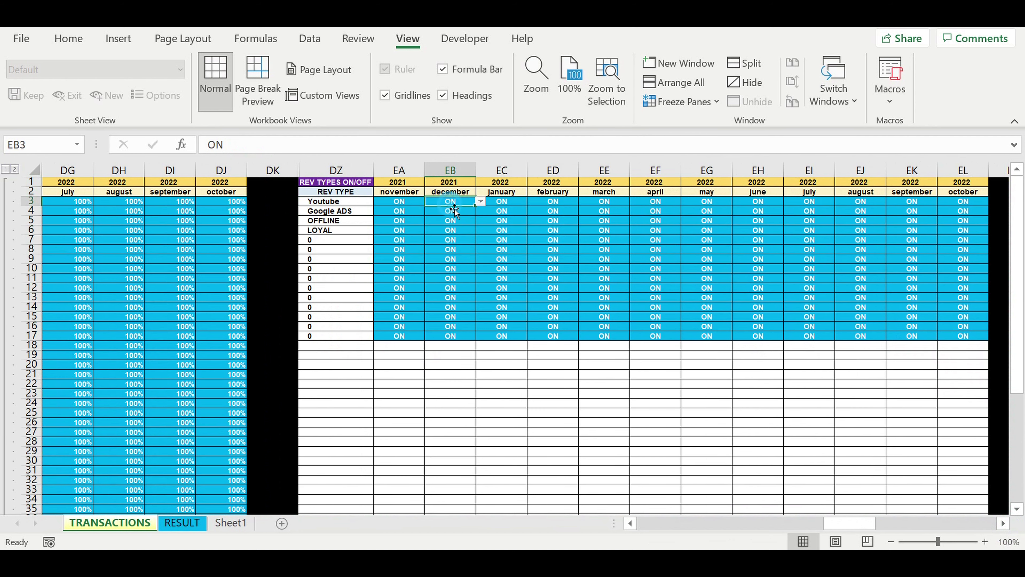
{"action": "left_click", "coordinate": [340, 202]}
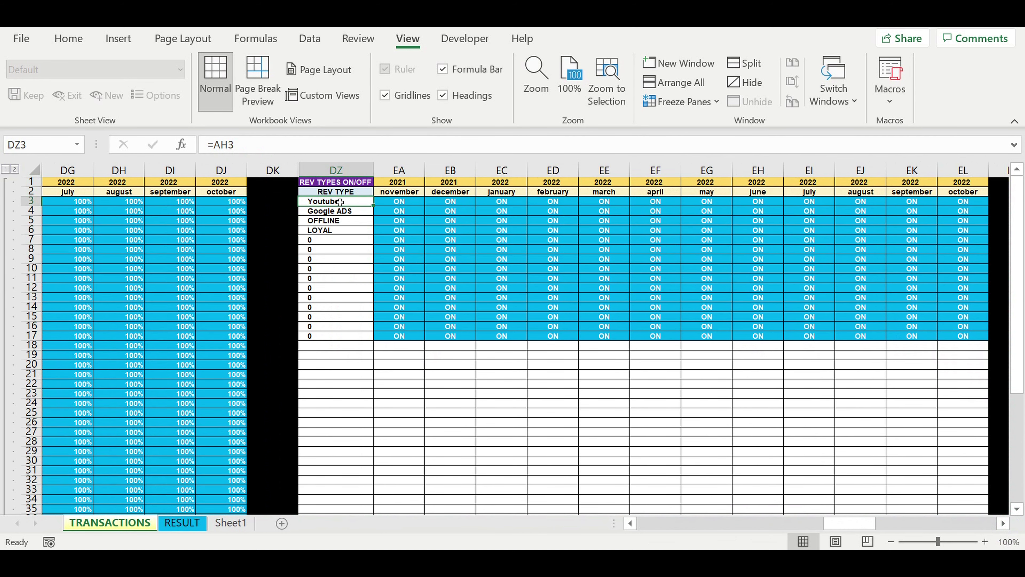
Review the REV TYPE % table and examine the monthly settings for OFFICE, ADS, LEGAL and PAYROLL in the EXP TYPES ON/OFF table.
{"action": "left_click", "coordinate": [1004, 524]}
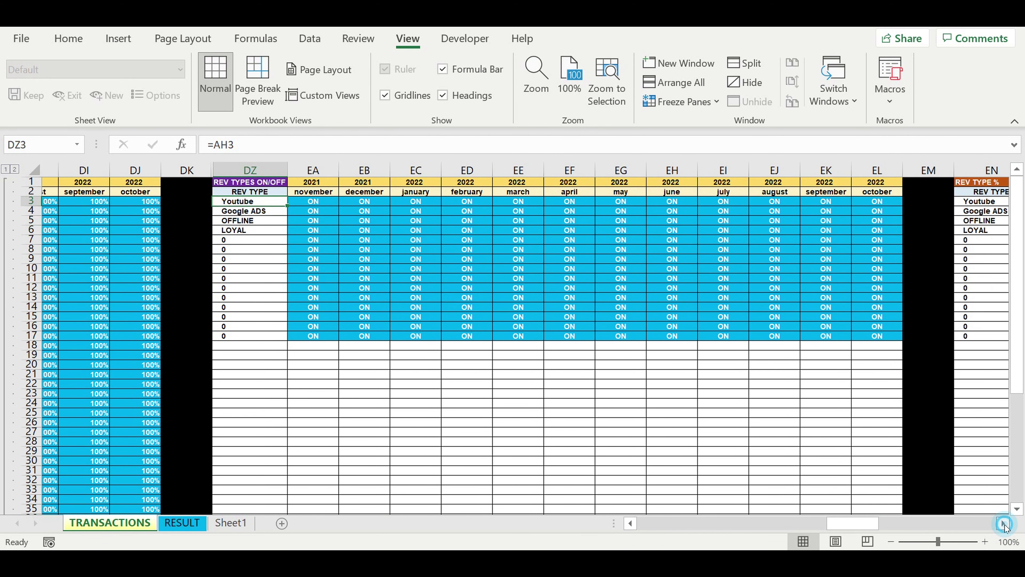
{"action": "left_click_drag", "start_coordinate": [1004, 524], "coordinate": [1004, 525]}
{"action": "left_click", "coordinate": [490, 170]}
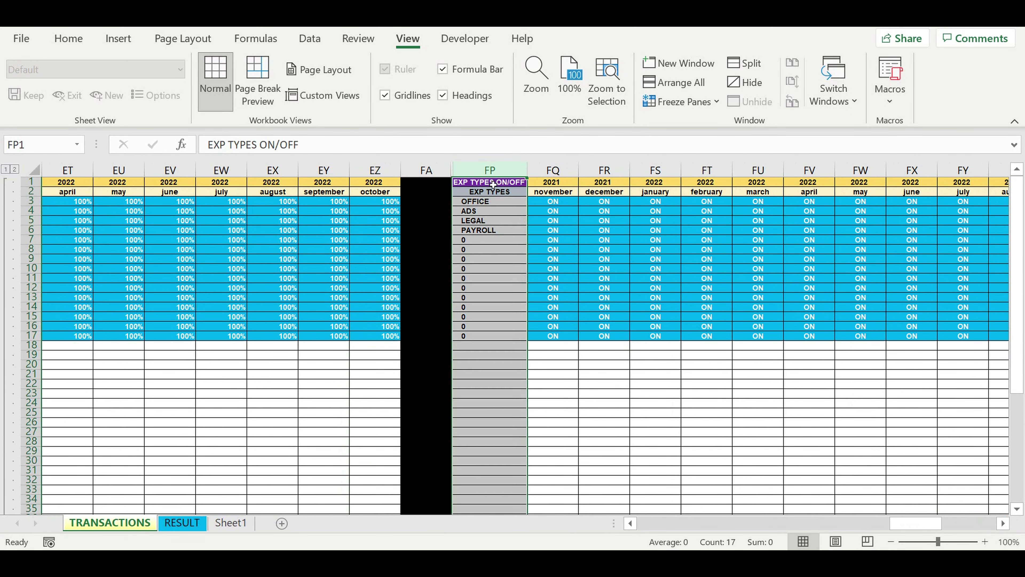
{"action": "left_click", "coordinate": [494, 182]}
{"action": "left_click_drag", "start_coordinate": [476, 204], "coordinate": [488, 232]}
{"action": "left_click_drag", "start_coordinate": [559, 202], "coordinate": [917, 335]}
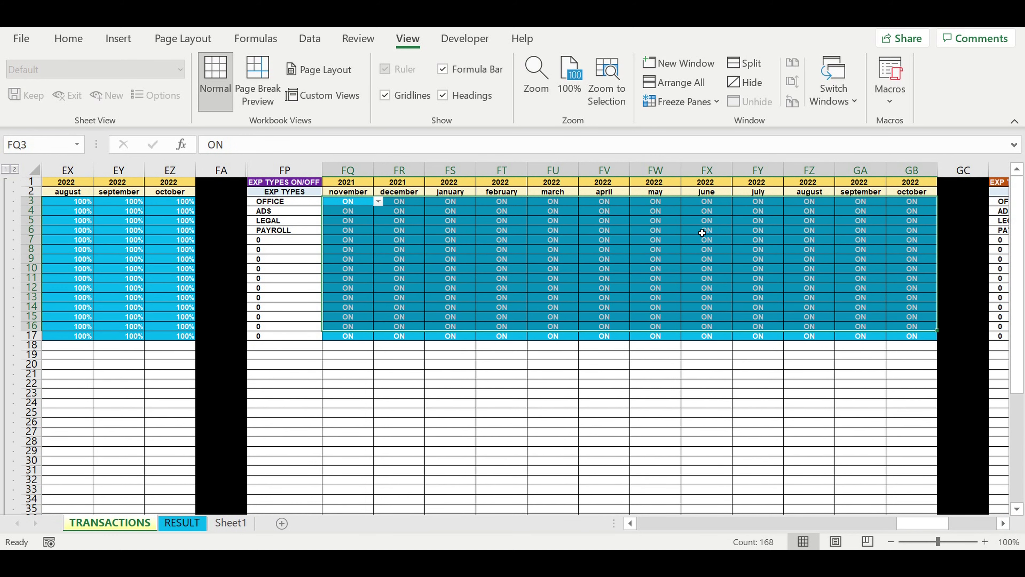
{"action": "left_click", "coordinate": [658, 211]}
{"action": "left_click", "coordinate": [602, 220]}
{"action": "left_click", "coordinate": [593, 202]}
Review the Transactions list below the company setup tables, from its unused rows back to its first entries.
{"action": "left_click_drag", "start_coordinate": [925, 518], "coordinate": [274, 406]}
{"action": "scroll", "coordinate": [191, 396], "scroll_direction": "down", "scroll_amount": 1}
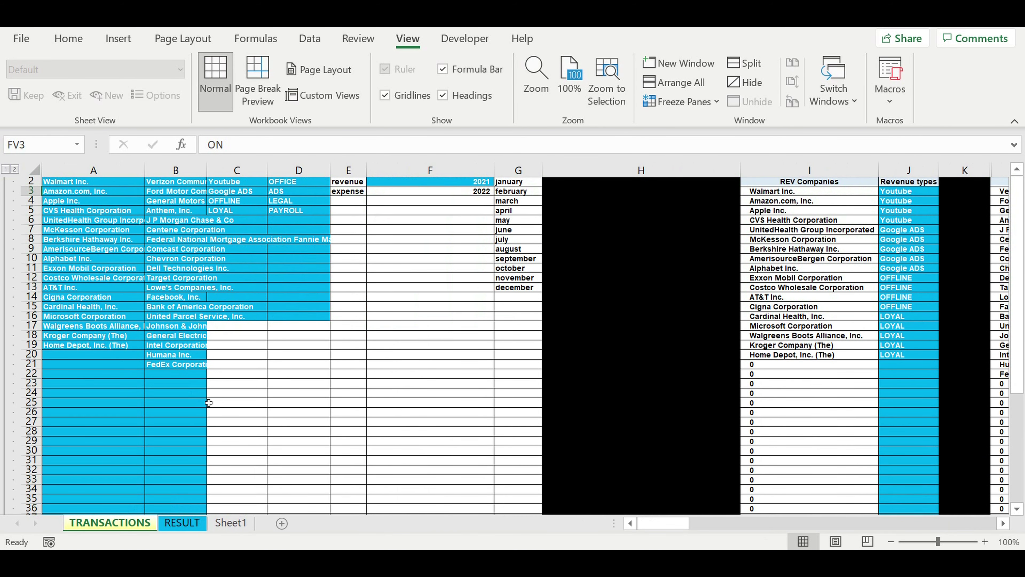
{"action": "scroll", "coordinate": [232, 395], "scroll_direction": "down", "scroll_amount": 20}
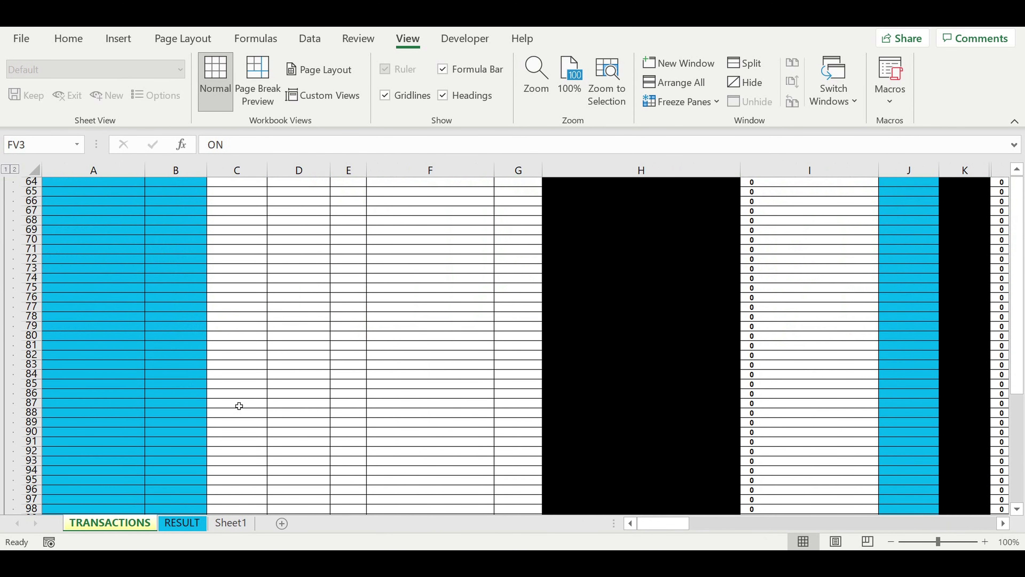
{"action": "scroll", "coordinate": [236, 416], "scroll_direction": "down", "scroll_amount": 20}
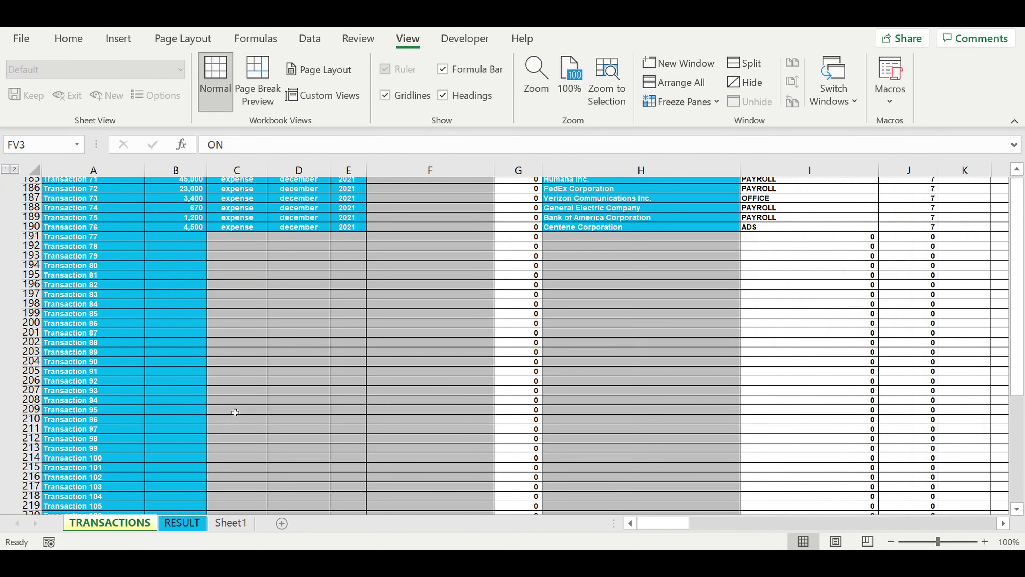
{"action": "scroll", "coordinate": [235, 404], "scroll_direction": "up", "scroll_amount": 16}
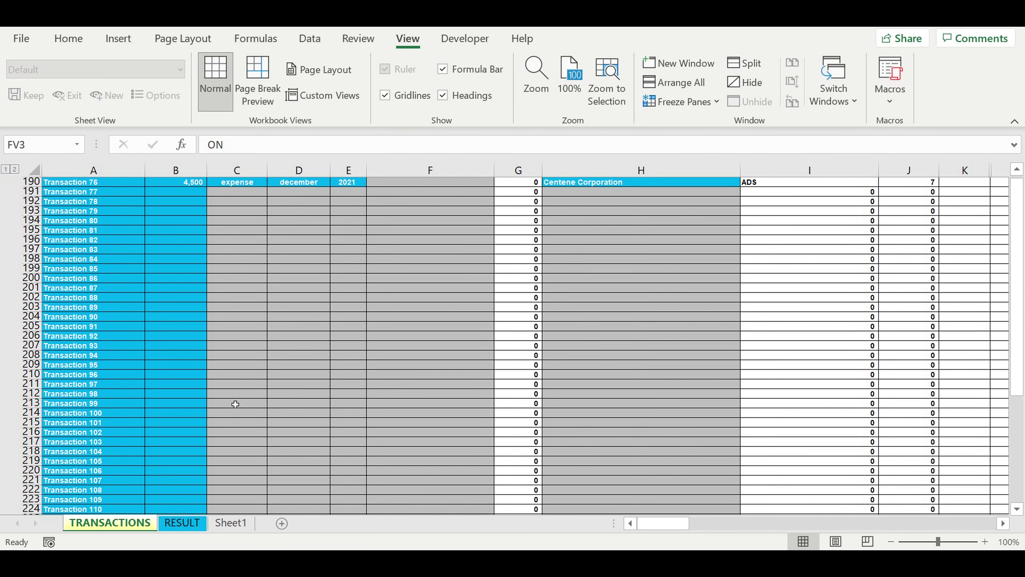
{"action": "scroll", "coordinate": [235, 404], "scroll_direction": "up", "scroll_amount": 4}
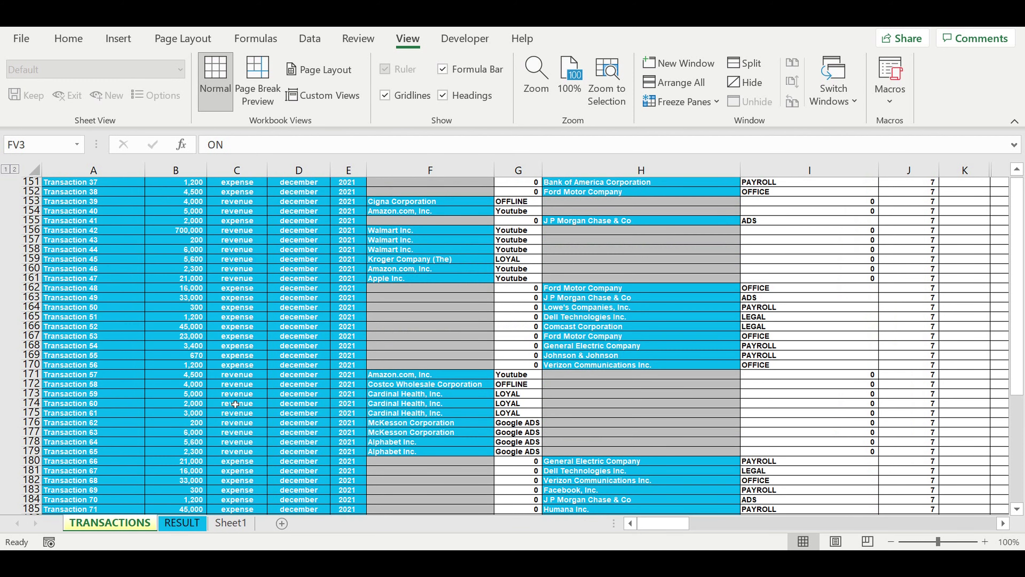
{"action": "scroll", "coordinate": [235, 404], "scroll_direction": "up", "scroll_amount": 6}
{"action": "scroll", "coordinate": [235, 403], "scroll_direction": "up", "scroll_amount": 10}
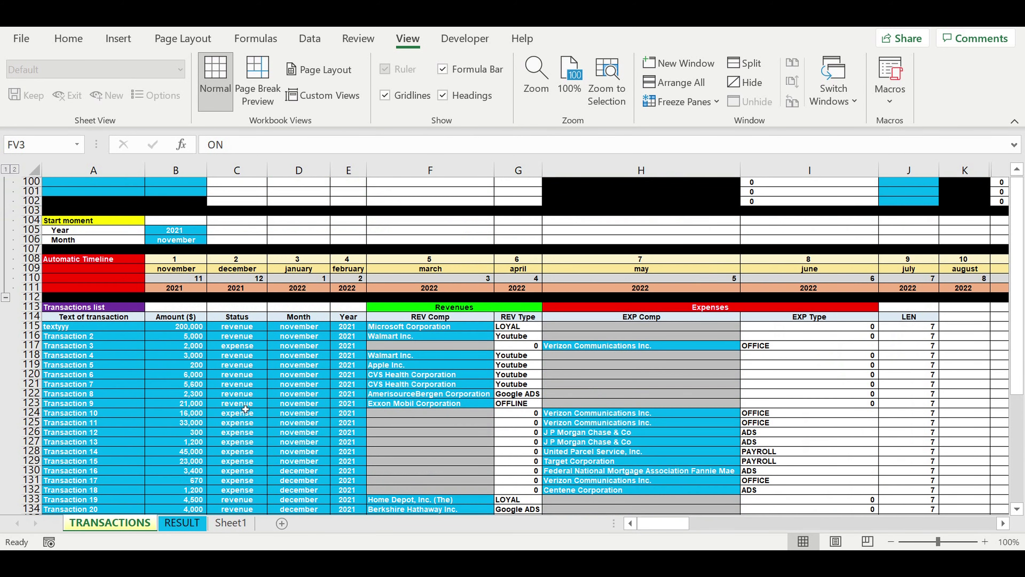
{"action": "left_click", "coordinate": [244, 422]}
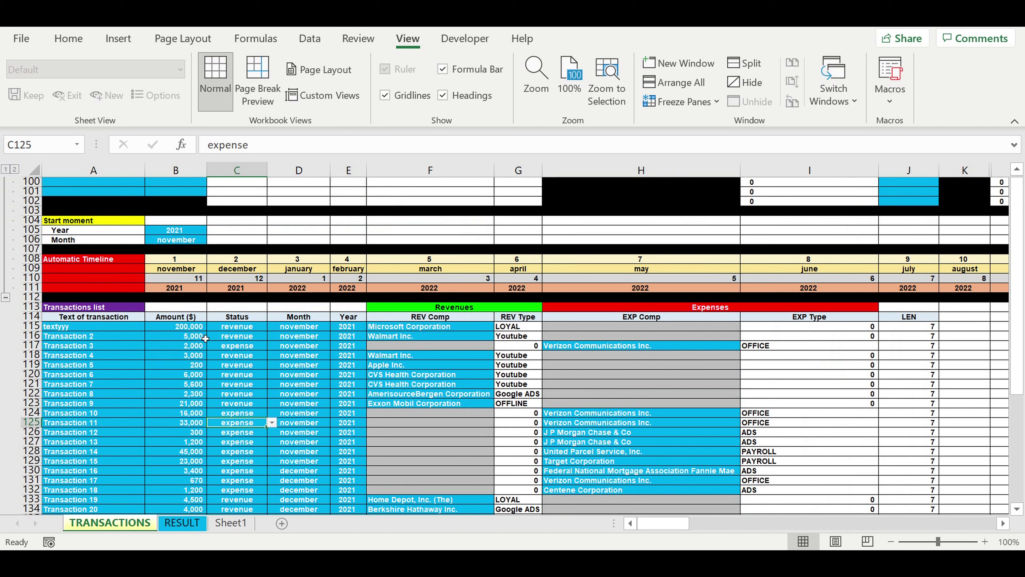
Review the BY COMPANY and BY TYPE totals, profit and profitability on the RESULT sheet, and return to the TRANSACTIONS sheet.
{"action": "left_click", "coordinate": [193, 523]}
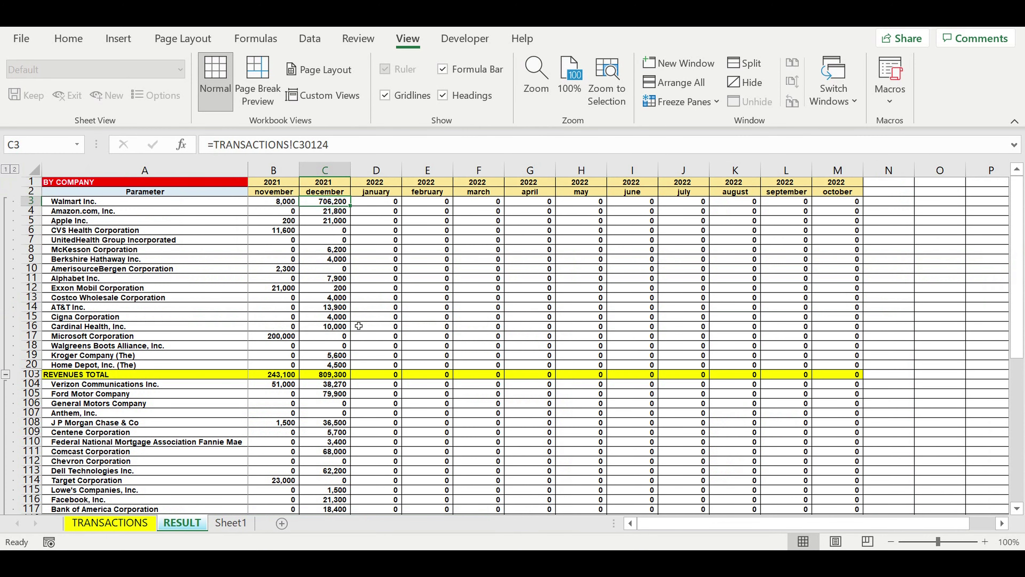
{"action": "scroll", "coordinate": [349, 315], "scroll_direction": "down", "scroll_amount": 1}
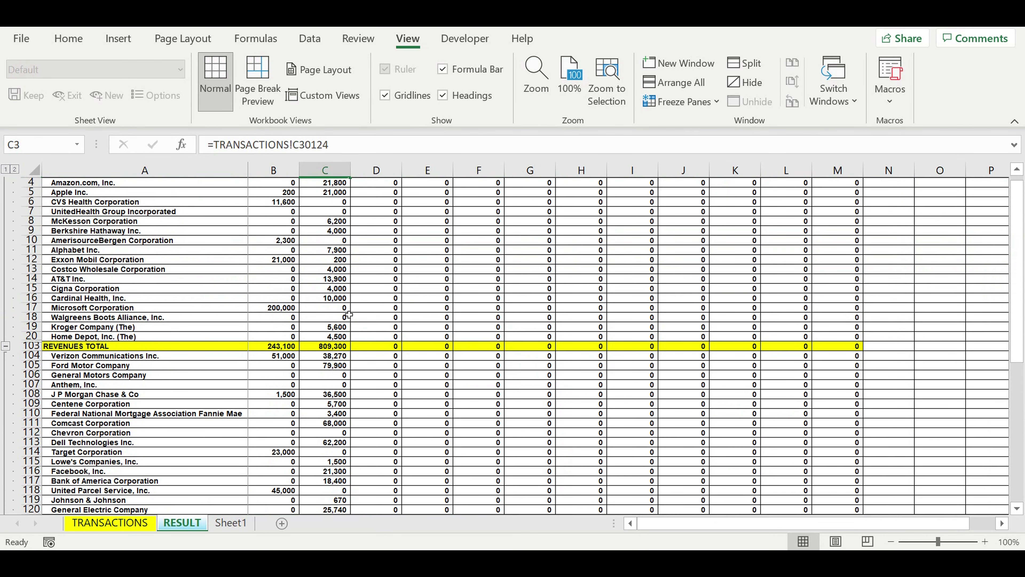
{"action": "scroll", "coordinate": [349, 314], "scroll_direction": "down", "scroll_amount": 1}
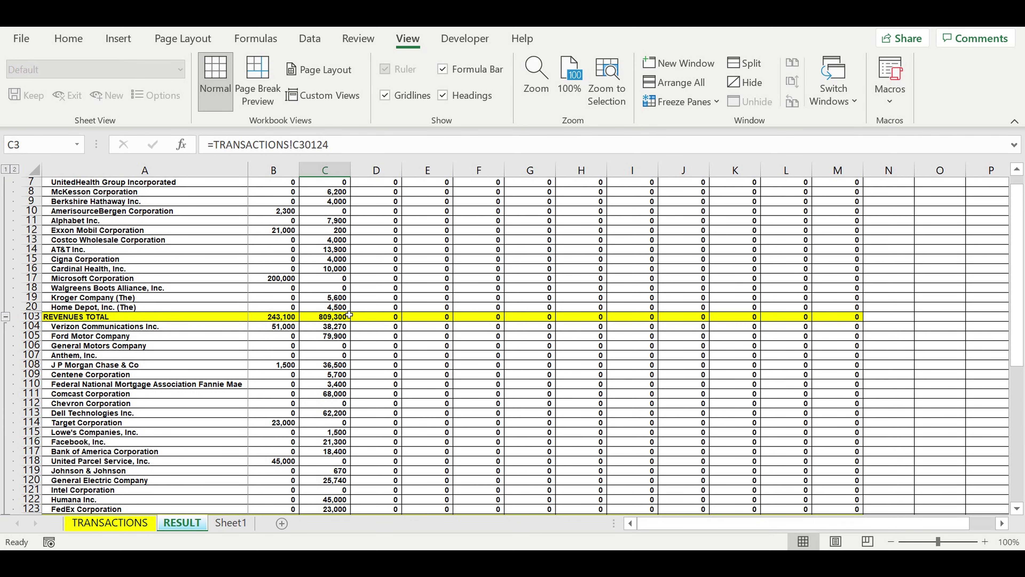
{"action": "scroll", "coordinate": [349, 315], "scroll_direction": "down", "scroll_amount": 1}
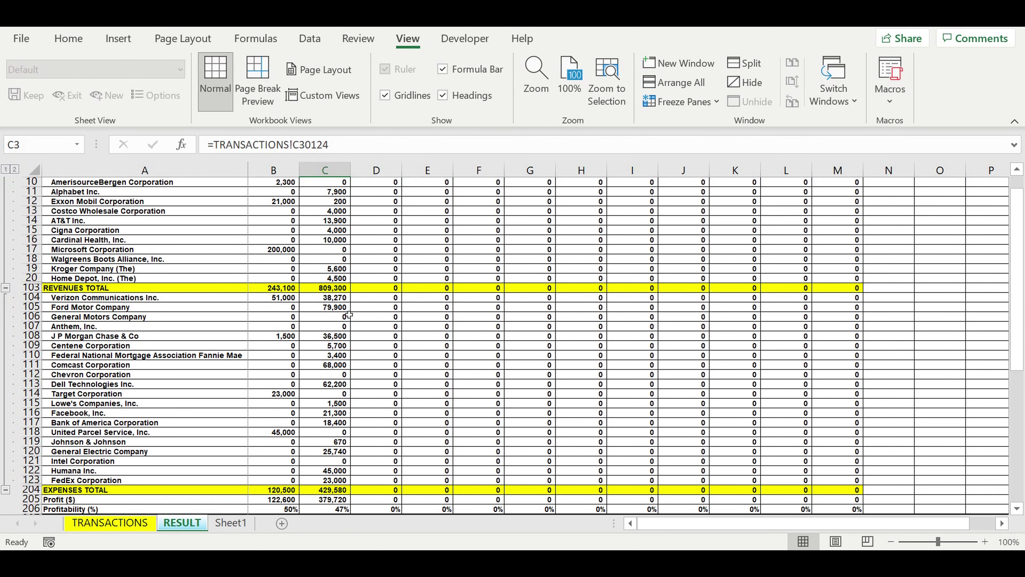
{"action": "scroll", "coordinate": [349, 315], "scroll_direction": "down", "scroll_amount": 3}
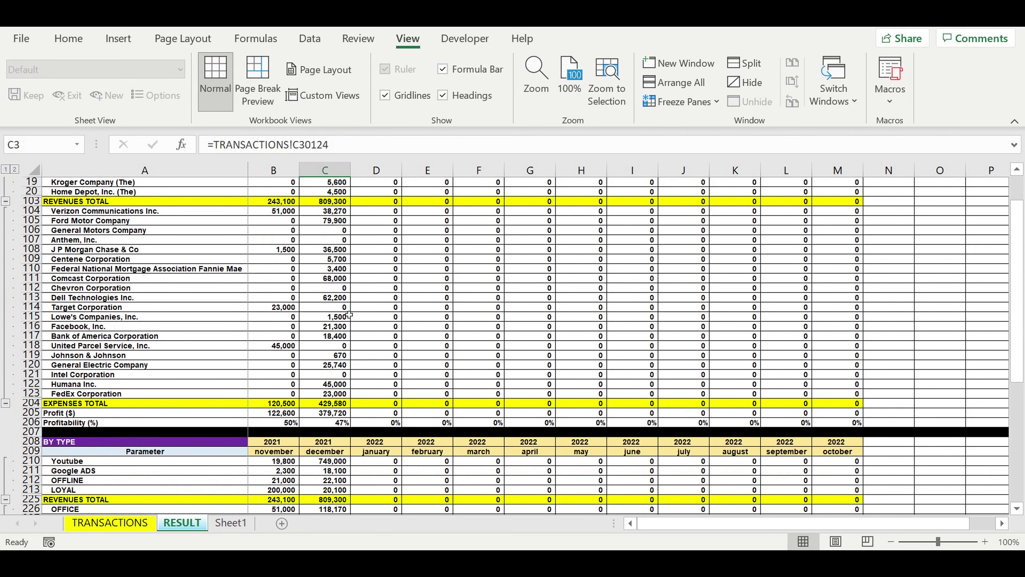
{"action": "scroll", "coordinate": [350, 314], "scroll_direction": "down", "scroll_amount": 2}
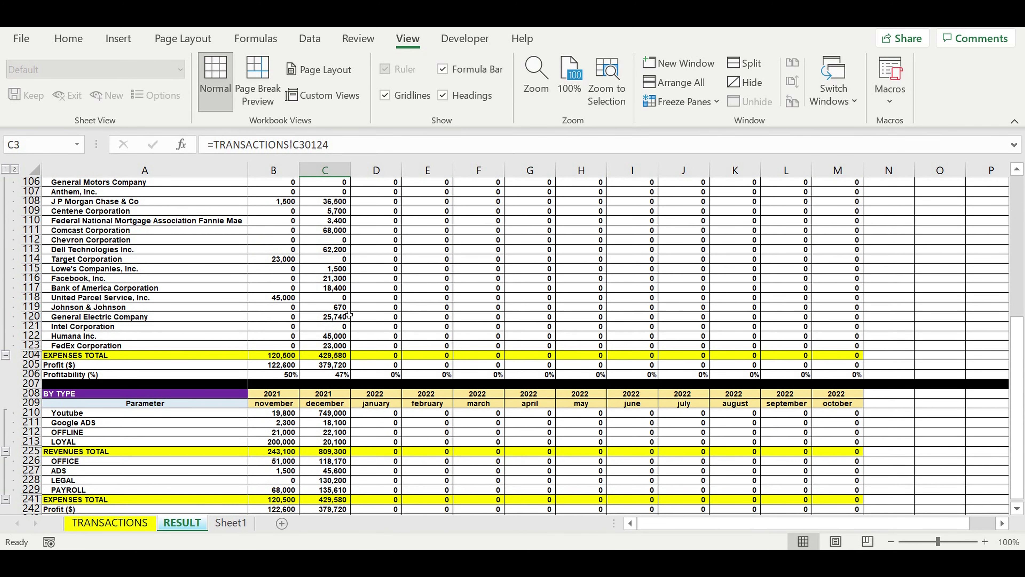
{"action": "left_click", "coordinate": [101, 525]}
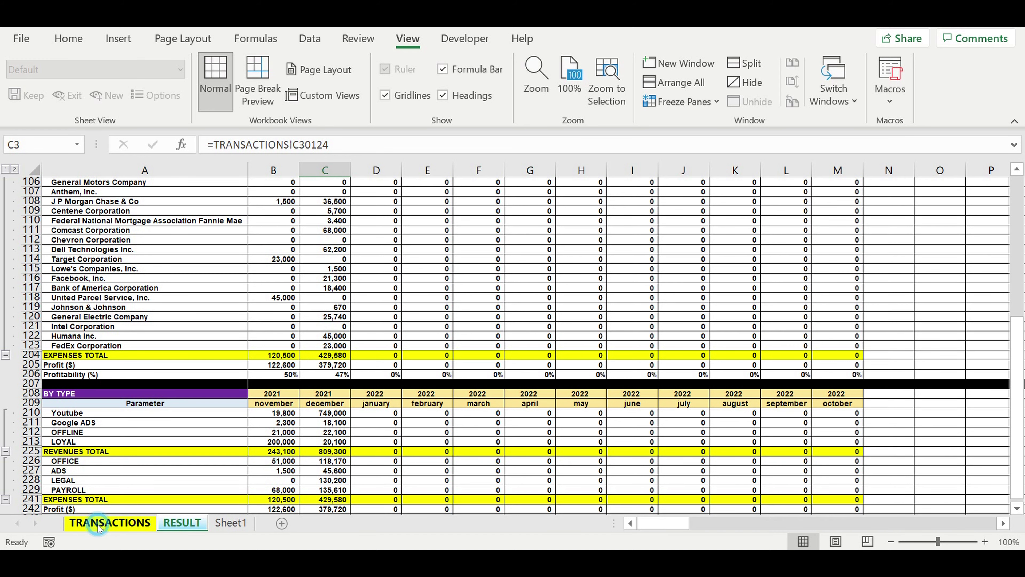
{"action": "left_click", "coordinate": [98, 524]}
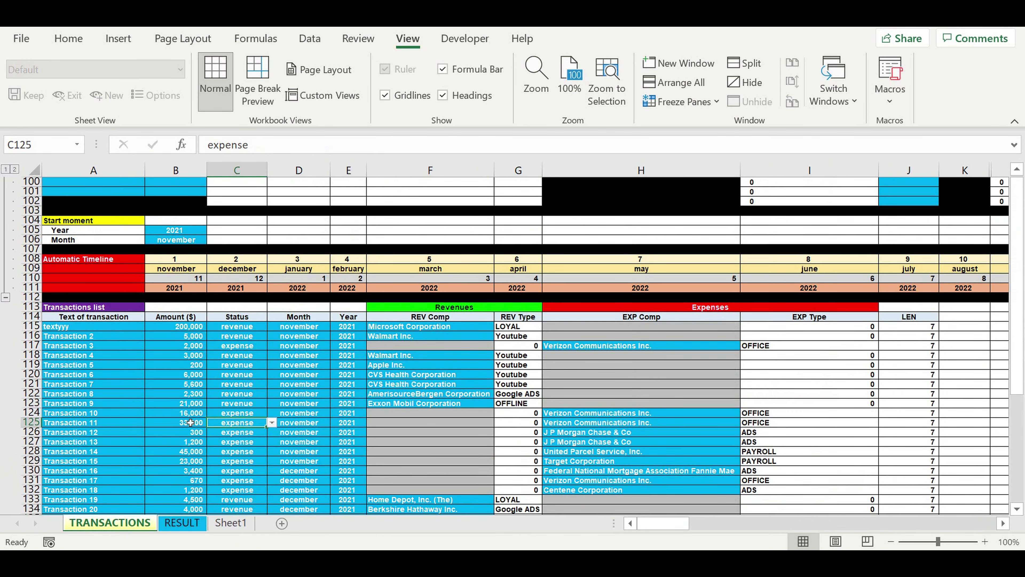